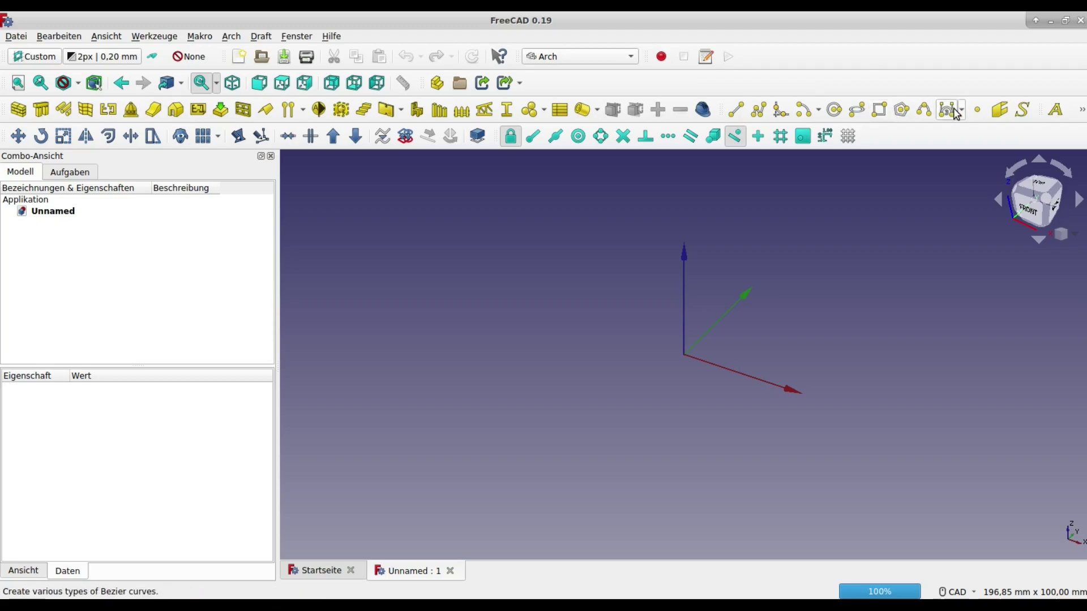
Place a Draft point at 0,0,0, set its Point Color to yellow, and start an orthogonal array
{"action": "left_click", "coordinate": [978, 112]}
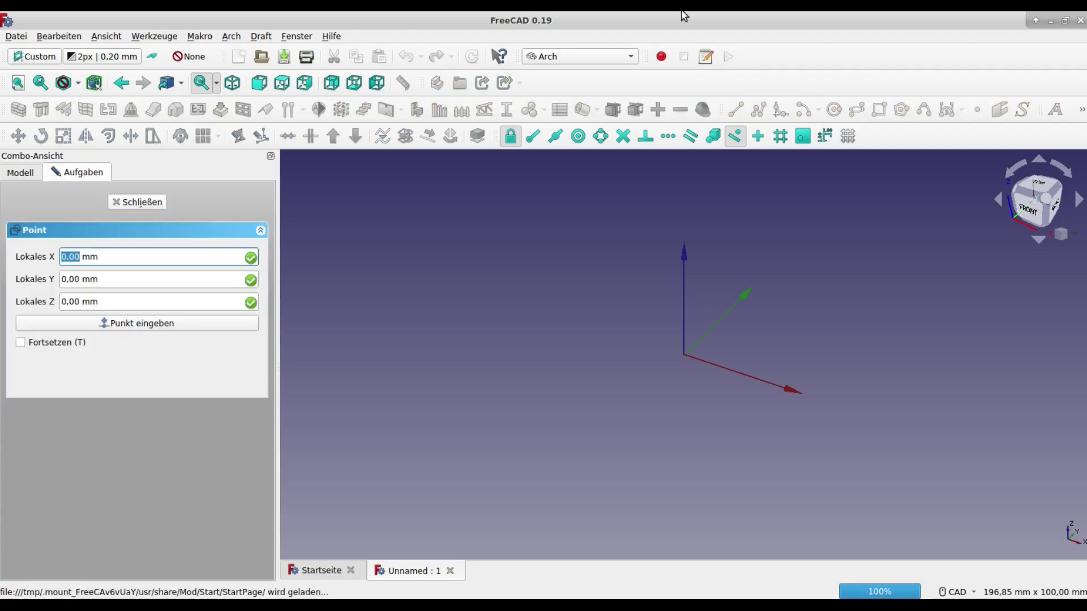
{"action": "left_click", "coordinate": [152, 327]}
{"action": "left_click", "coordinate": [31, 572]}
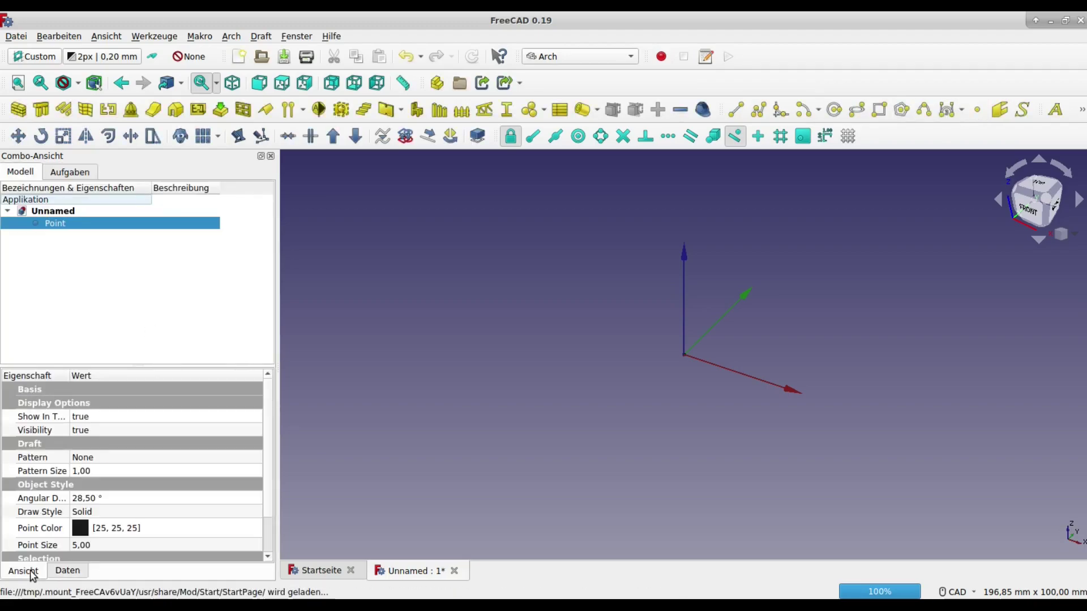
{"action": "left_click", "coordinate": [82, 529]}
{"action": "left_click", "coordinate": [174, 527]}
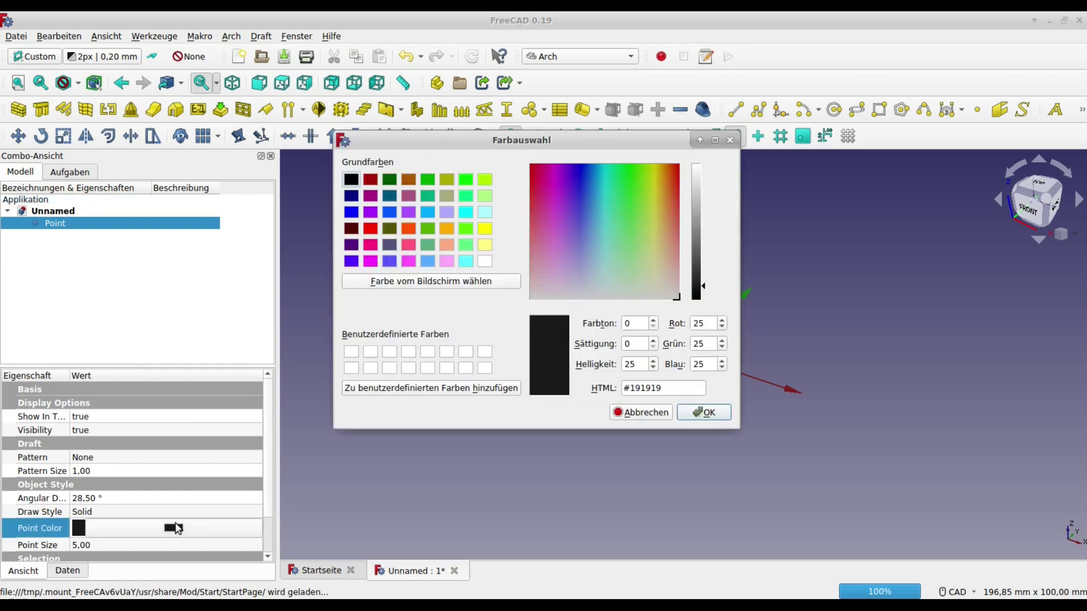
{"action": "left_click", "coordinate": [487, 229]}
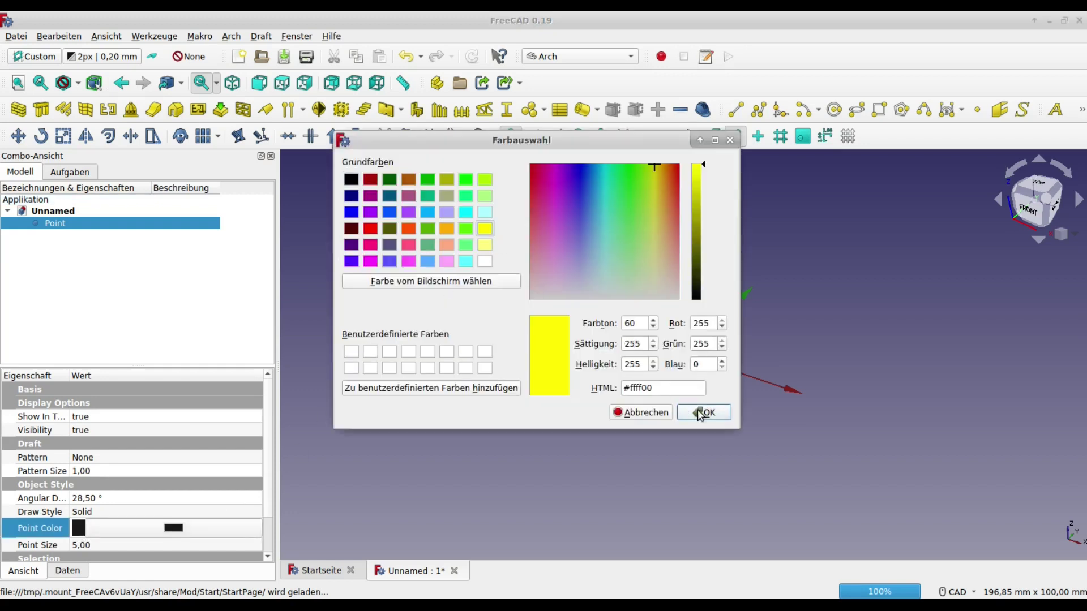
{"action": "left_click", "coordinate": [700, 413]}
{"action": "left_click", "coordinate": [202, 136]}
Set the array element counts to 13 along X, 9 along Y and 3 along Z
{"action": "type", "text": "13"}
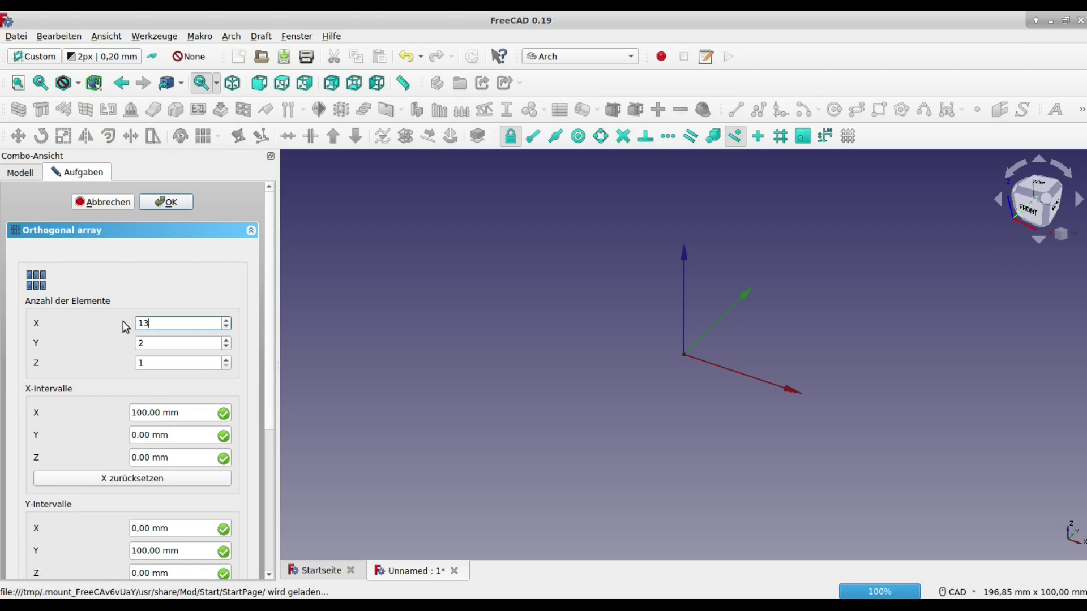
{"action": "key", "text": "Tab"}
{"action": "type", "text": "9"}
{"action": "key", "text": "Tab"}
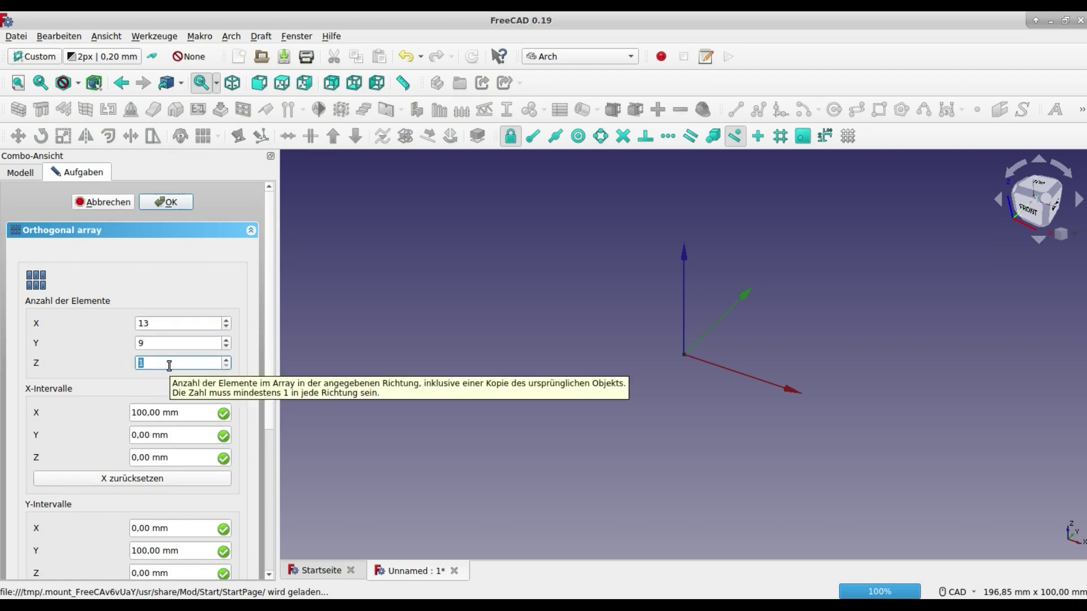
{"action": "type", "text": "3"}
{"action": "key", "text": "Tab"}
Space the array 1 m in X and Y and 2,5 m in Z, and create it
{"action": "type", "text": "1m"}
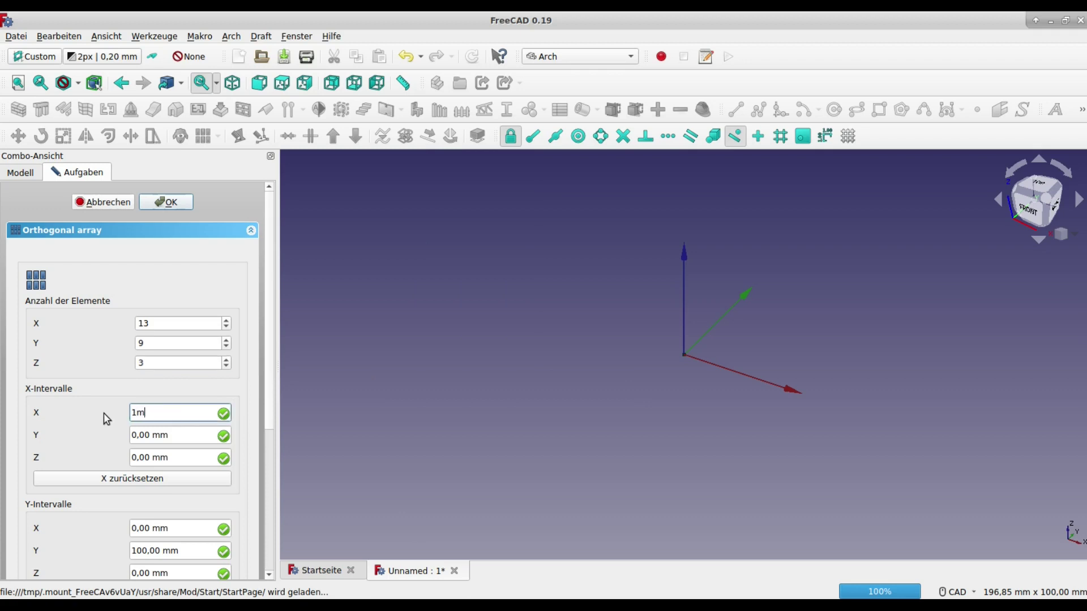
{"action": "key", "text": "Tab"}
{"action": "key", "text": "Tab"}
{"action": "key", "text": "Tab"}
{"action": "type", "text": "1m"}
{"action": "key", "text": "Tab"}
{"action": "key", "text": "Tab"}
{"action": "key", "text": "Tab"}
{"action": "type", "text": "2,5m"}
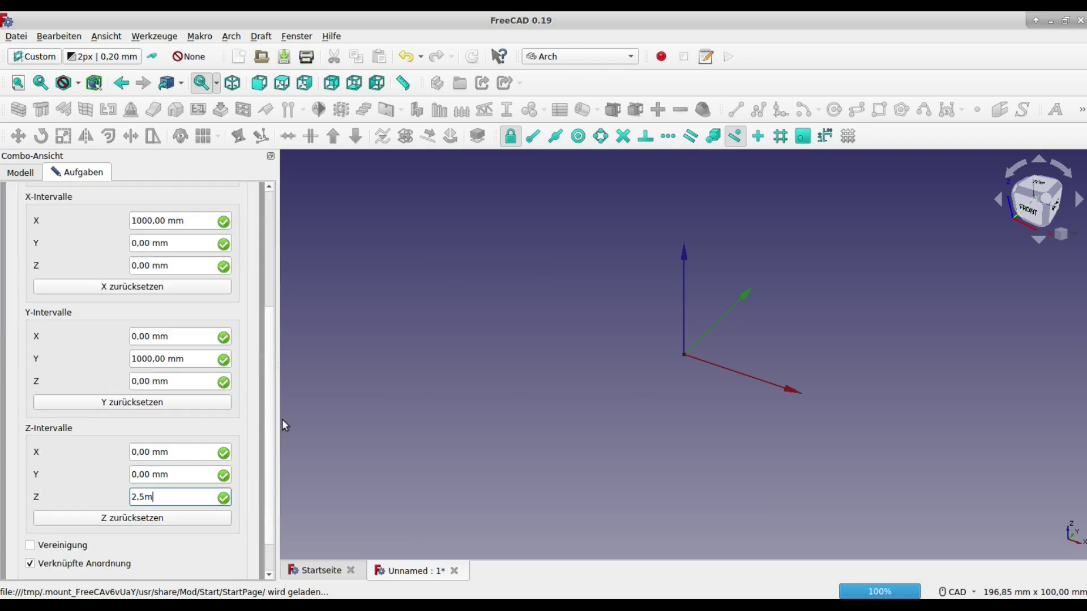
{"action": "scroll", "coordinate": [274, 453], "scroll_direction": "up", "scroll_amount": 3}
{"action": "scroll", "coordinate": [209, 234], "scroll_direction": "up", "scroll_amount": 3}
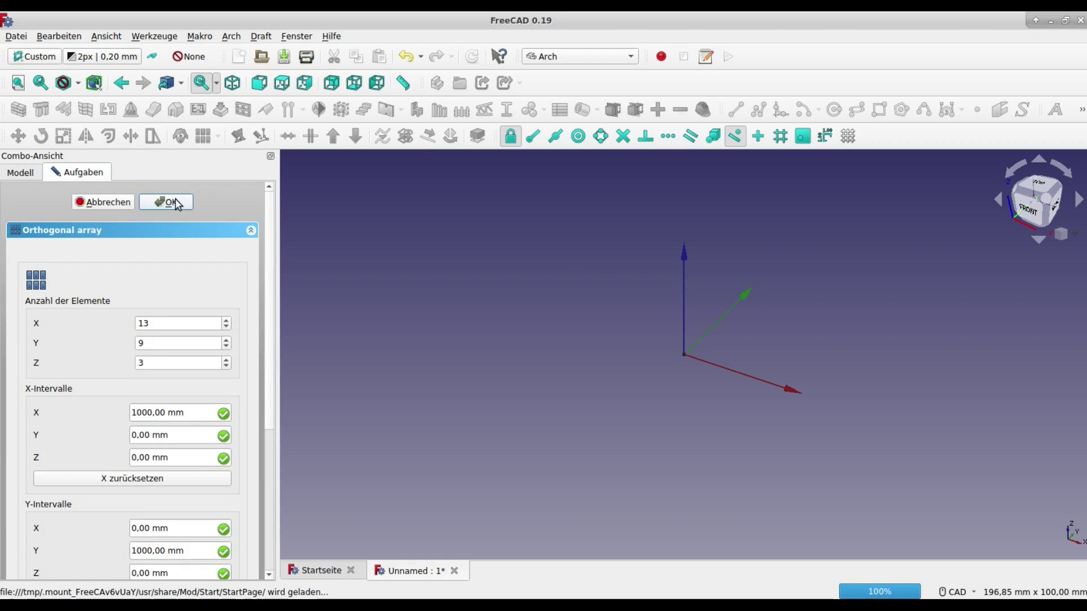
{"action": "left_click", "coordinate": [177, 203]}
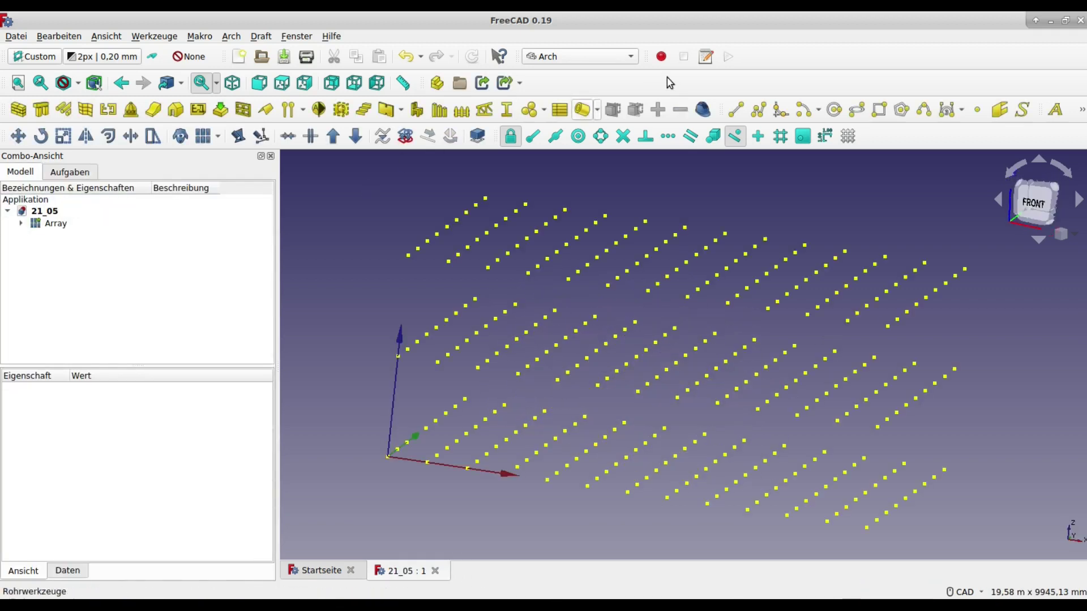
Draw a filled Draft Wire through the bottom grid corners, using a 4000 mm last offset, and close it
{"action": "left_click", "coordinate": [759, 110]}
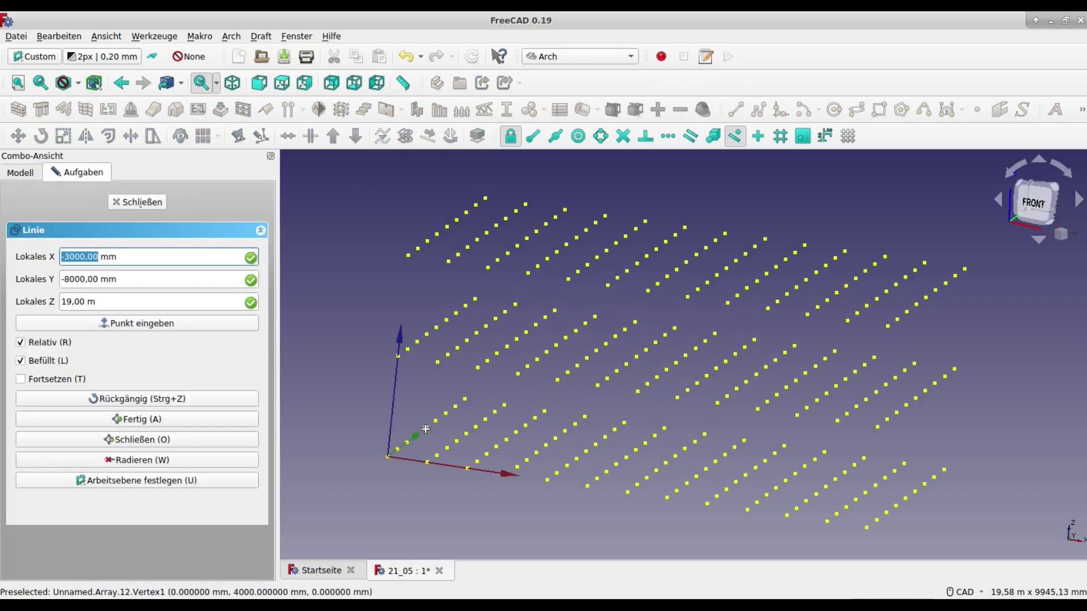
{"action": "left_click", "coordinate": [423, 431]}
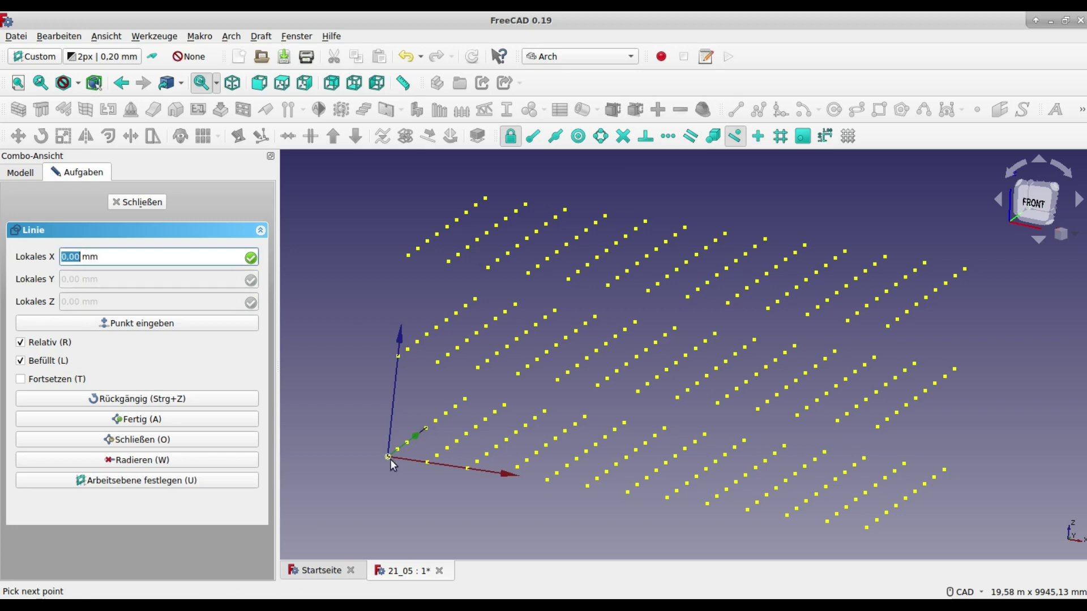
{"action": "left_click", "coordinate": [637, 486]}
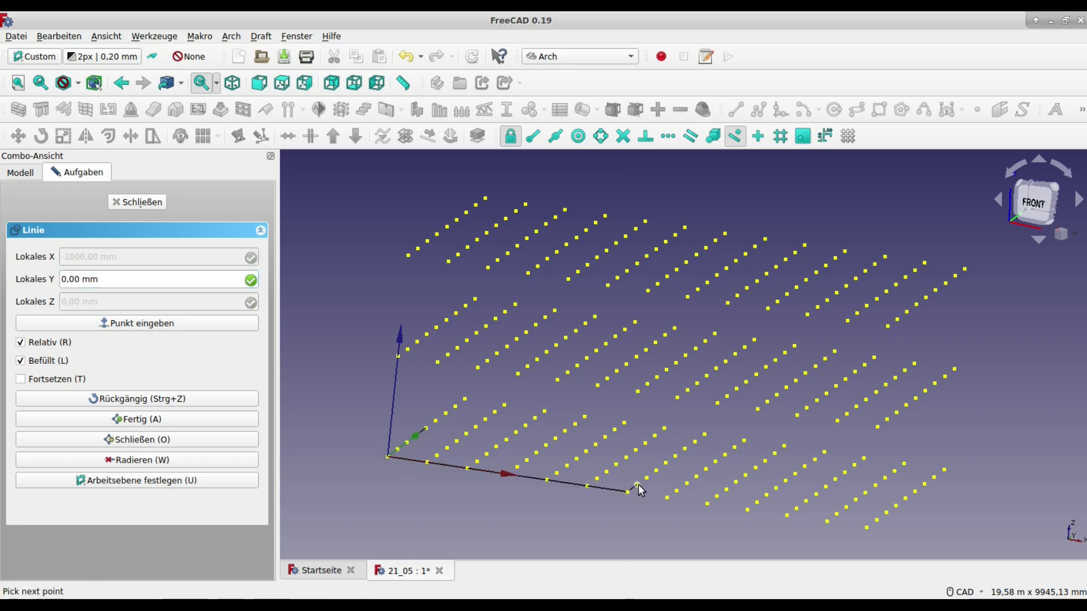
{"action": "left_click", "coordinate": [876, 520]}
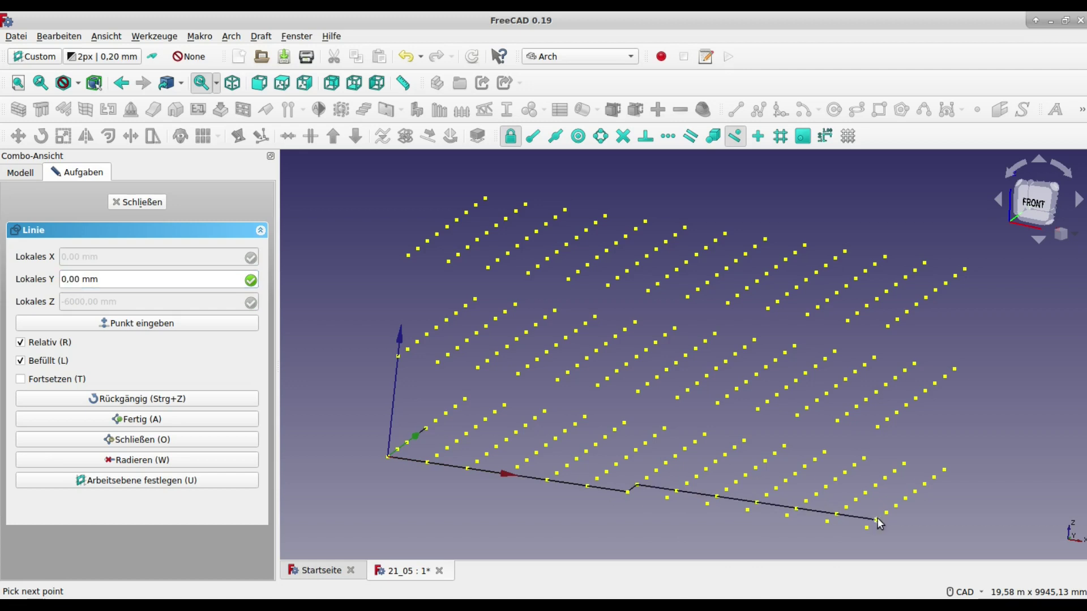
{"action": "left_click", "coordinate": [934, 479]}
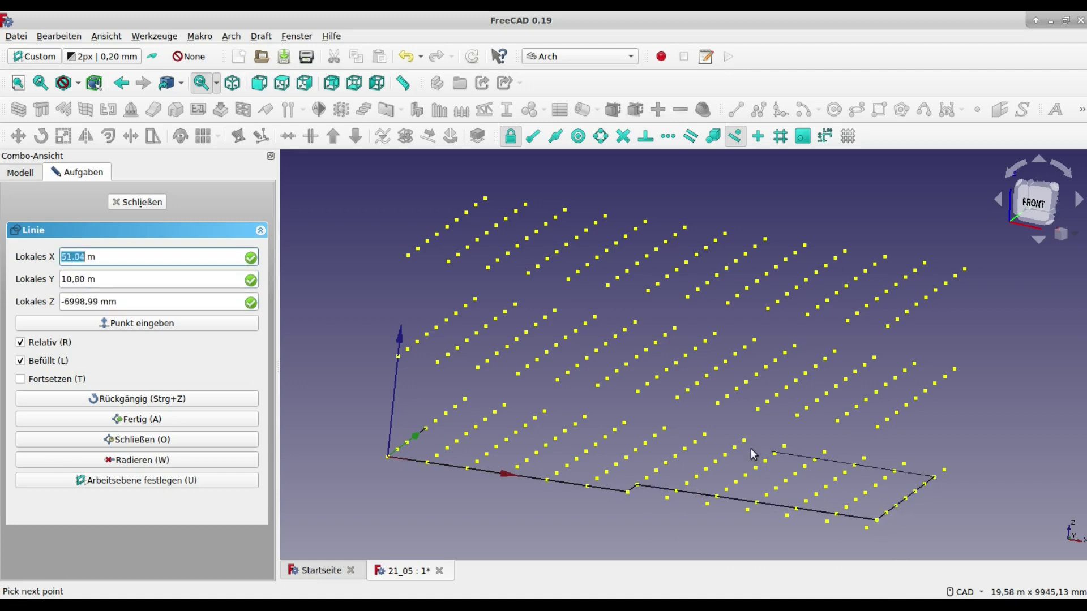
{"action": "left_click", "coordinate": [696, 444]}
{"action": "left_click", "coordinate": [462, 399]}
{"action": "type", "text": "4000"}
{"action": "key", "text": "Tab"}
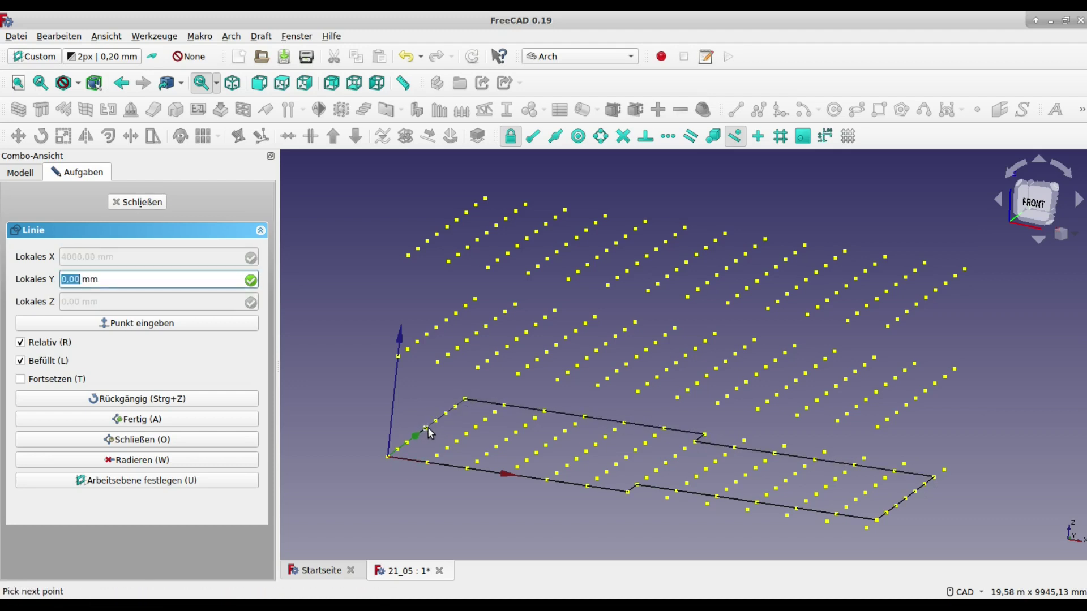
{"action": "key", "text": "Return"}
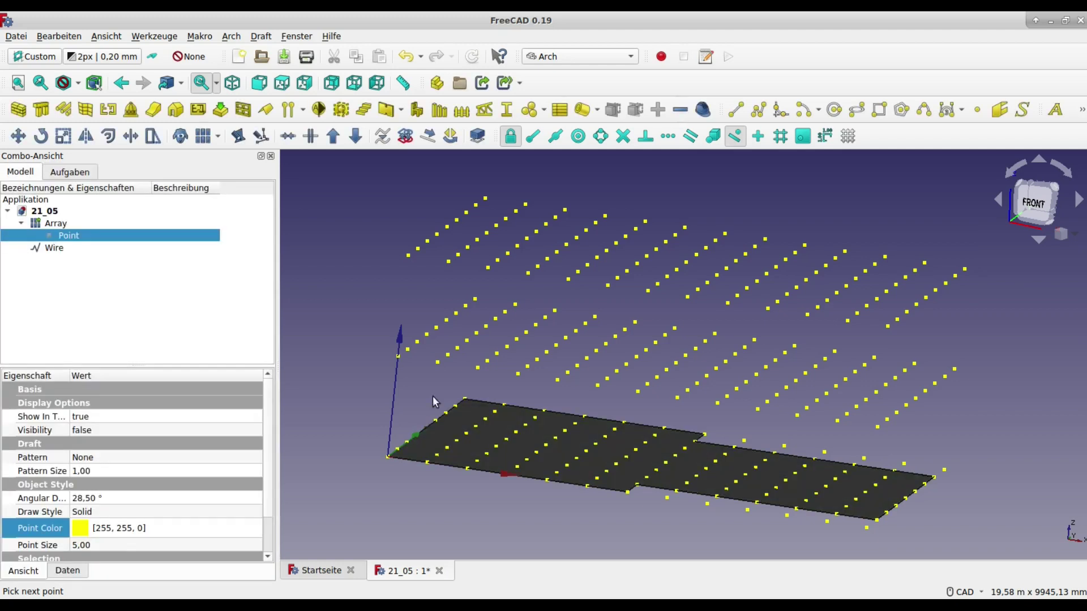
Draw three Draft lines (Line, Line001, Line002) across the floor face and select them in the tree
{"action": "left_click", "coordinate": [735, 109]}
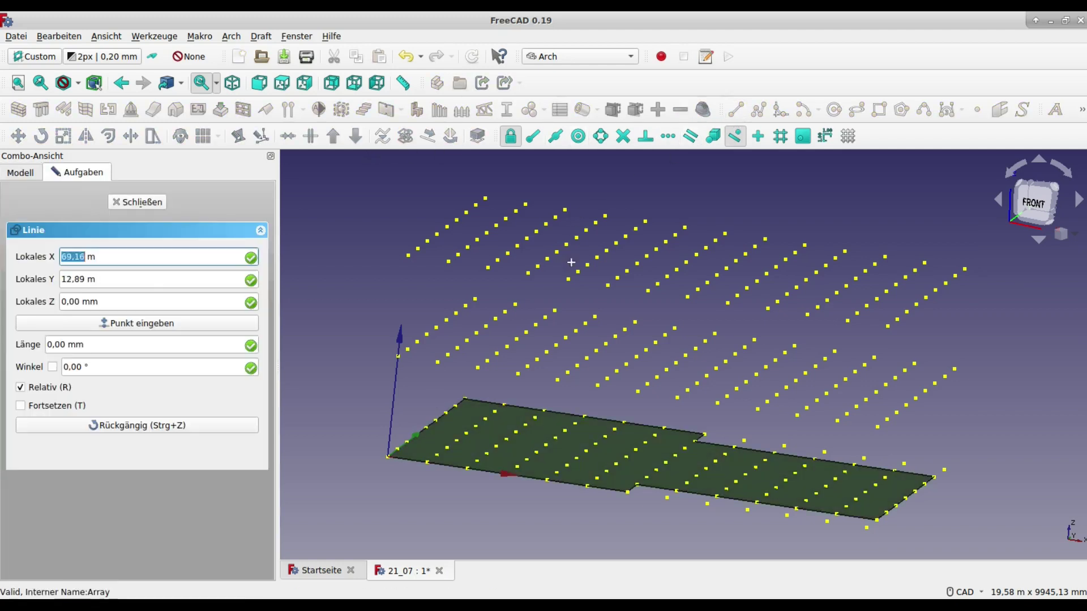
{"action": "left_click", "coordinate": [902, 497]}
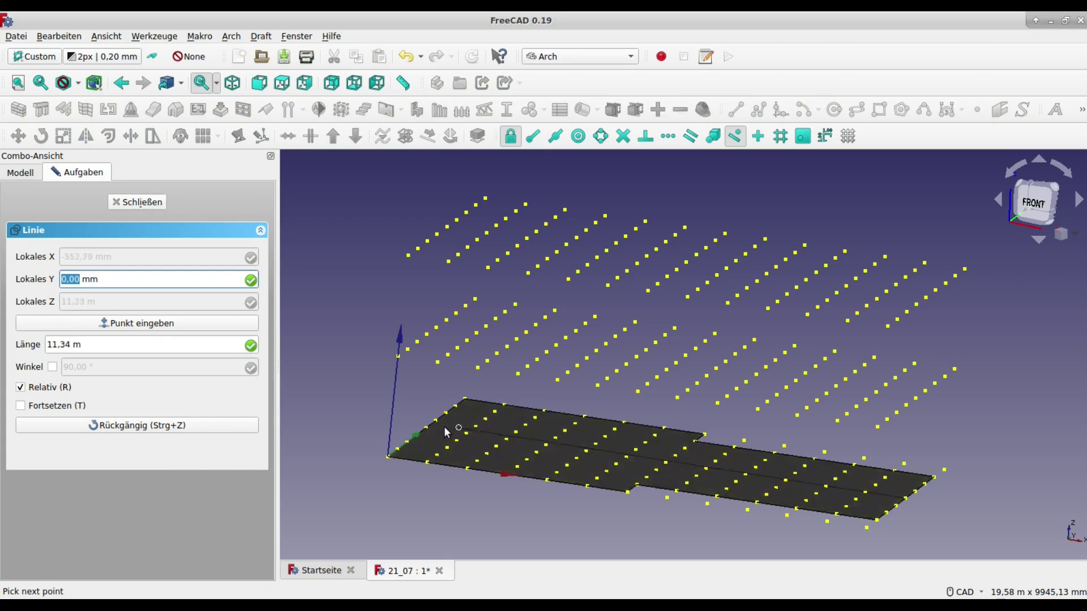
{"action": "left_click", "coordinate": [425, 426]}
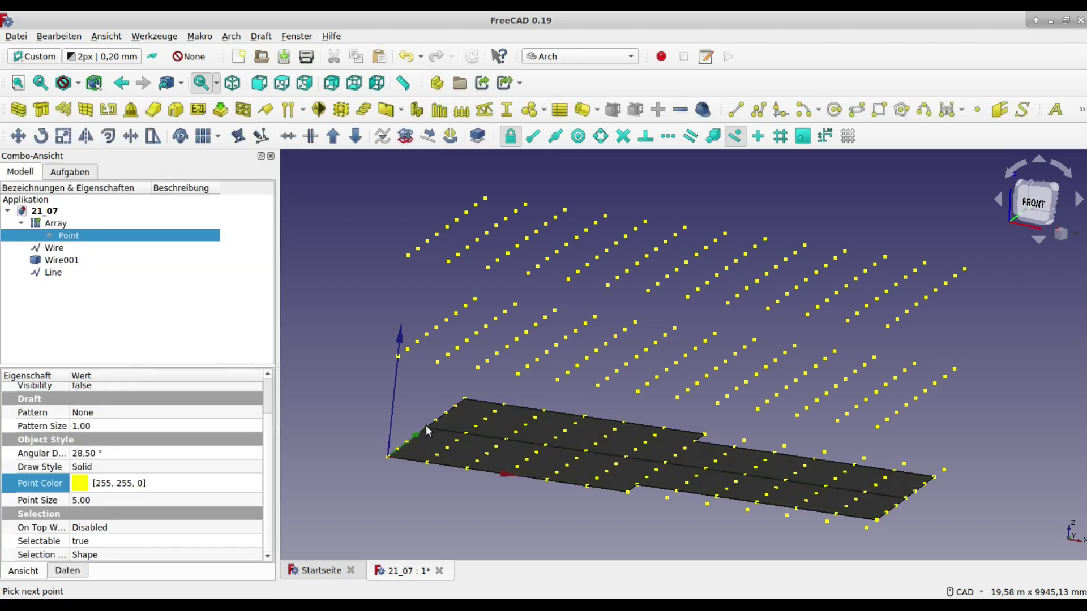
{"action": "left_click", "coordinate": [735, 109]}
{"action": "left_click", "coordinate": [714, 497]}
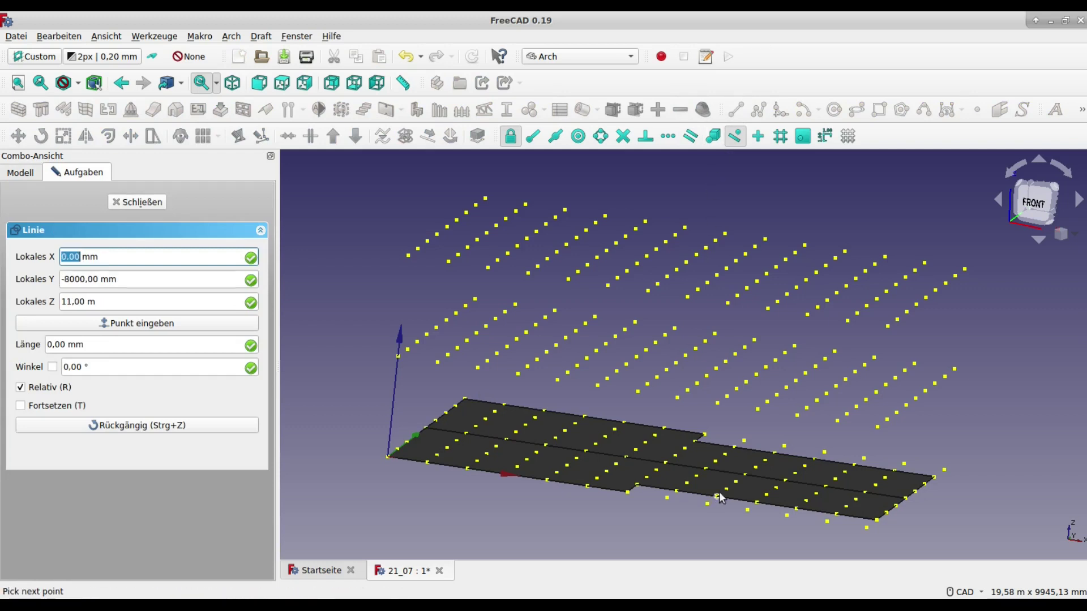
{"action": "left_click", "coordinate": [746, 477]}
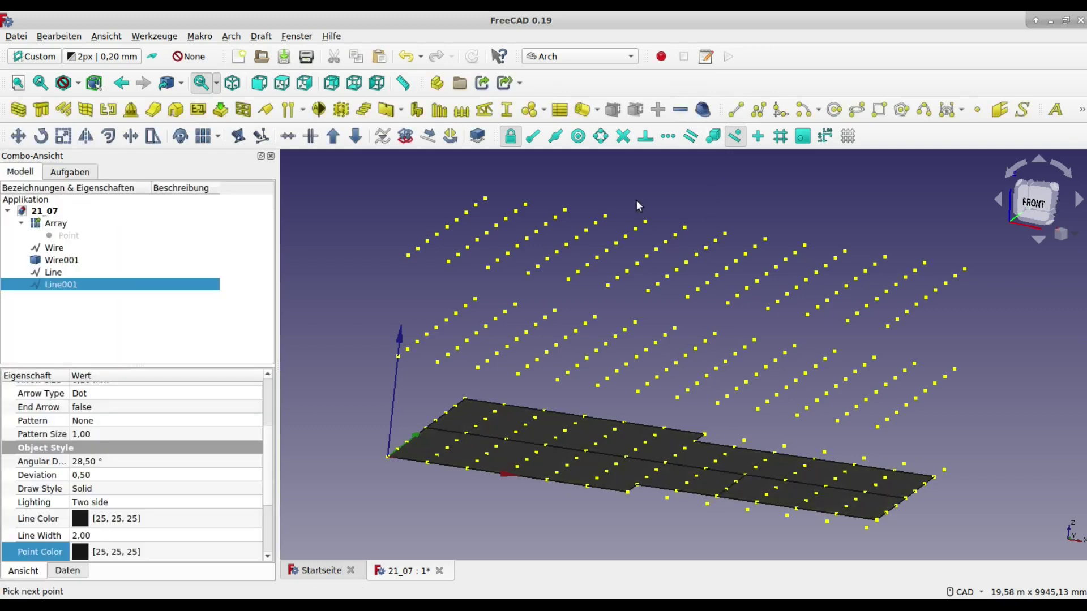
{"action": "left_click", "coordinate": [735, 115]}
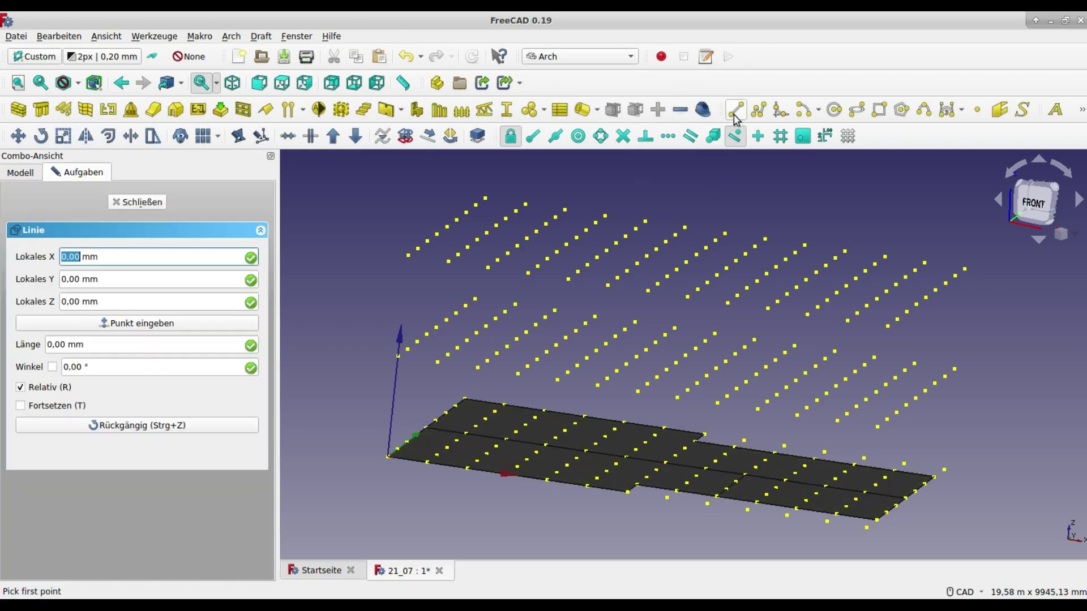
{"action": "left_click", "coordinate": [547, 481]}
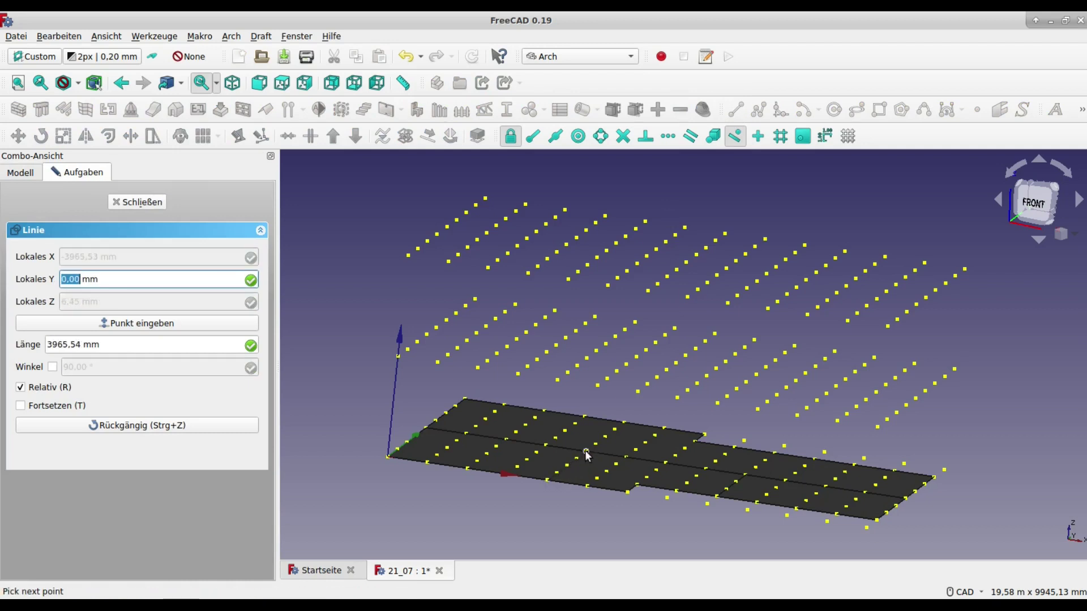
{"action": "left_click", "coordinate": [586, 455]}
{"action": "left_click", "coordinate": [63, 274]}
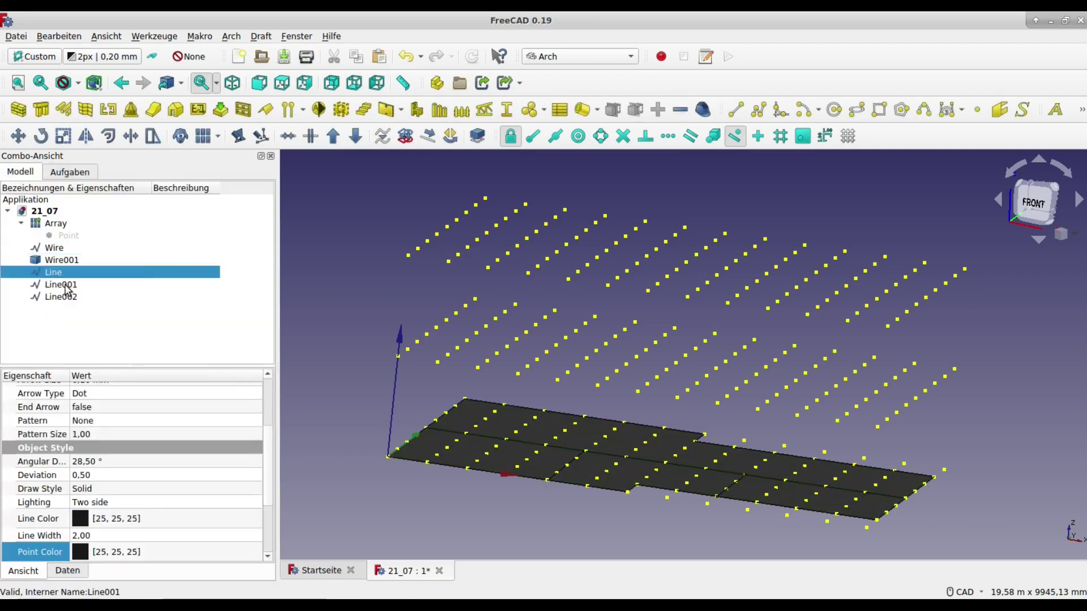
{"action": "left_click", "coordinate": [66, 289], "text": "ctrl"}
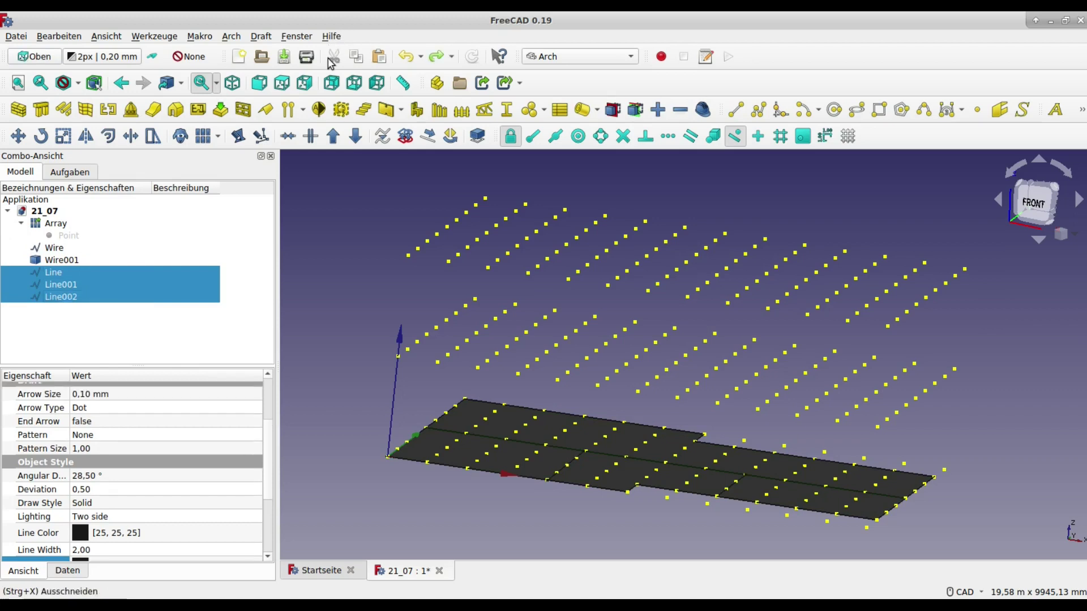
Convert Line, Line001 and Line002 to a sketch and extrude it upward as interior walls
{"action": "left_click", "coordinate": [404, 138]}
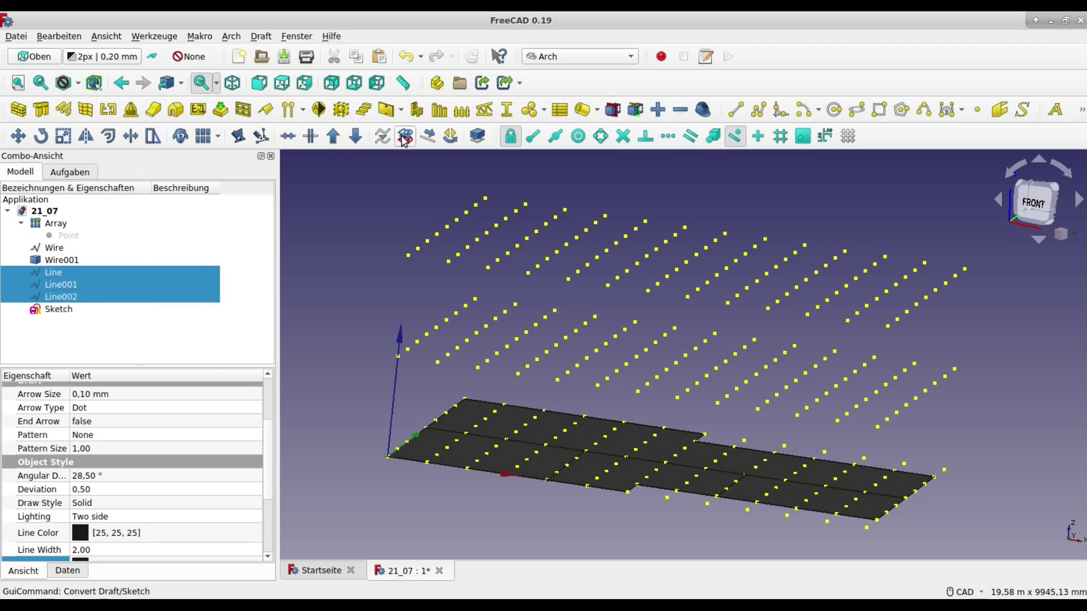
{"action": "left_click", "coordinate": [209, 109]}
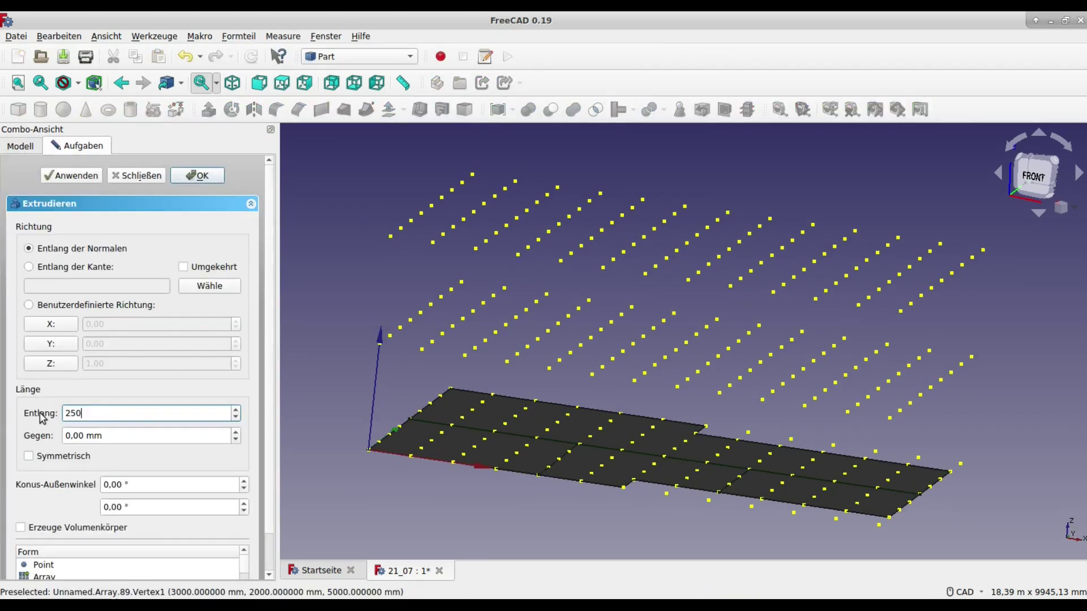
{"action": "left_click", "coordinate": [197, 175]}
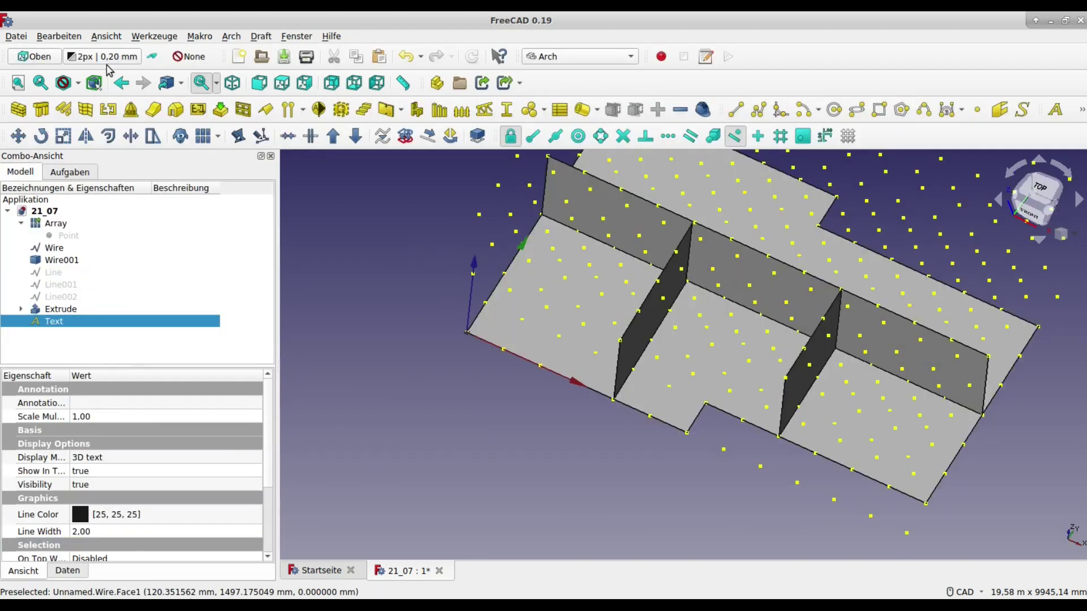
Set the annotation text height to 500 mm and switch to the isometric view
{"action": "left_click", "coordinate": [114, 57]}
{"action": "type", "text": "500"}
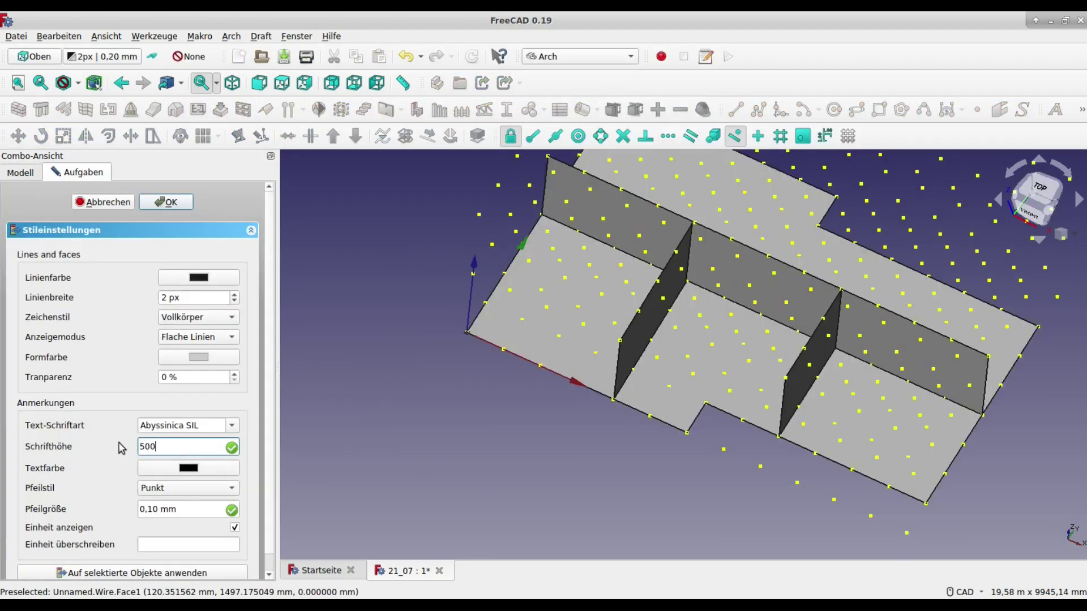
{"action": "left_click", "coordinate": [168, 202]}
{"action": "key", "text": "0"}
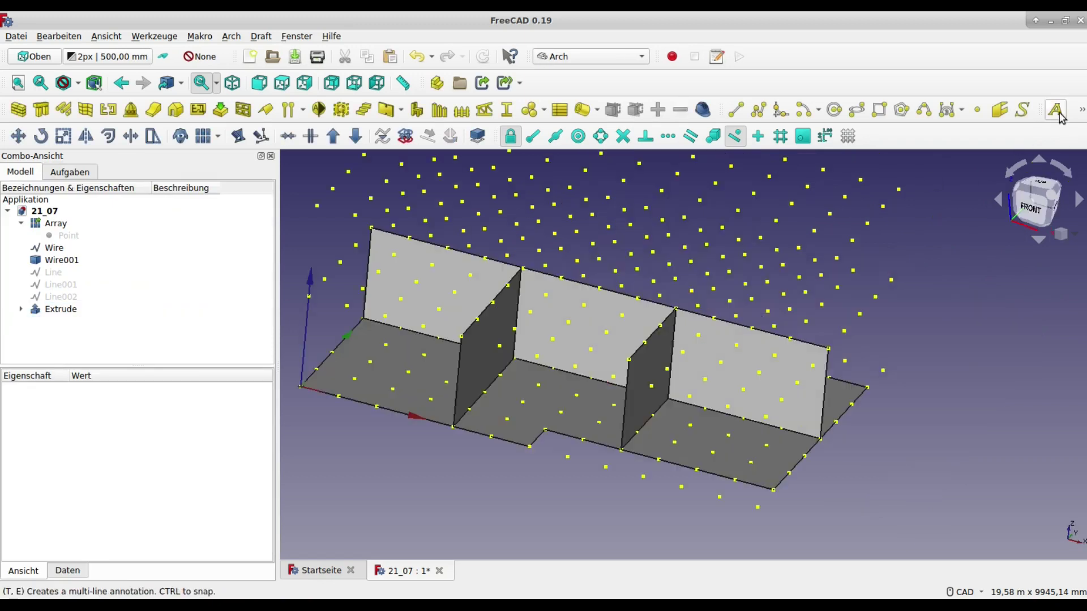
Add text labels Küche on the right, Flur in the middle and Bad on the left floor area
{"action": "left_click", "coordinate": [1055, 109]}
{"action": "left_click", "coordinate": [674, 442]}
{"action": "type", "text": "Küche"}
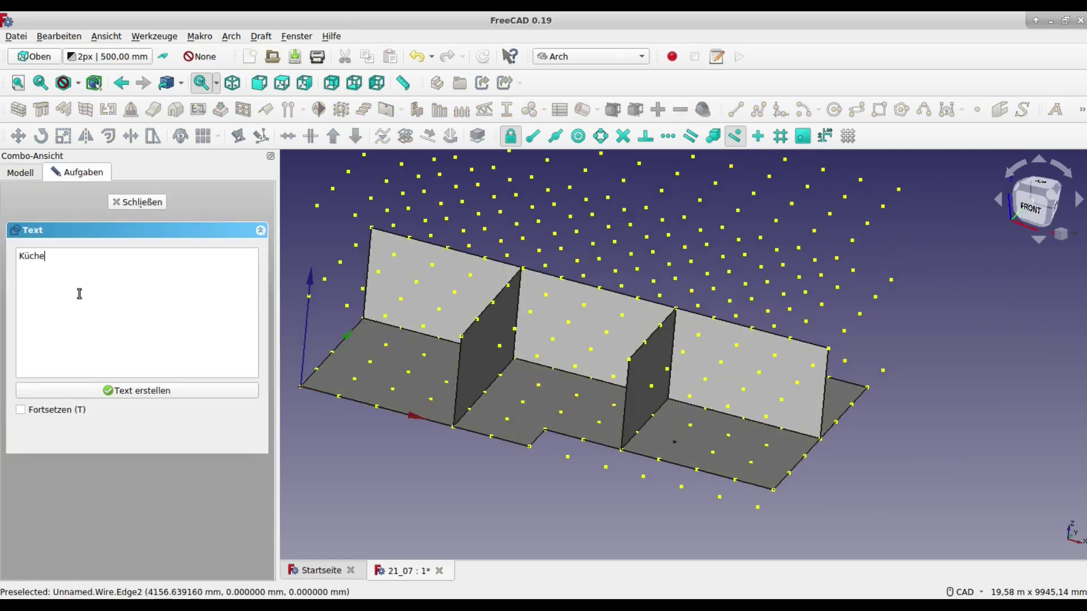
{"action": "left_click", "coordinate": [138, 391]}
{"action": "left_click", "coordinate": [522, 402]}
{"action": "type", "text": "Flur"}
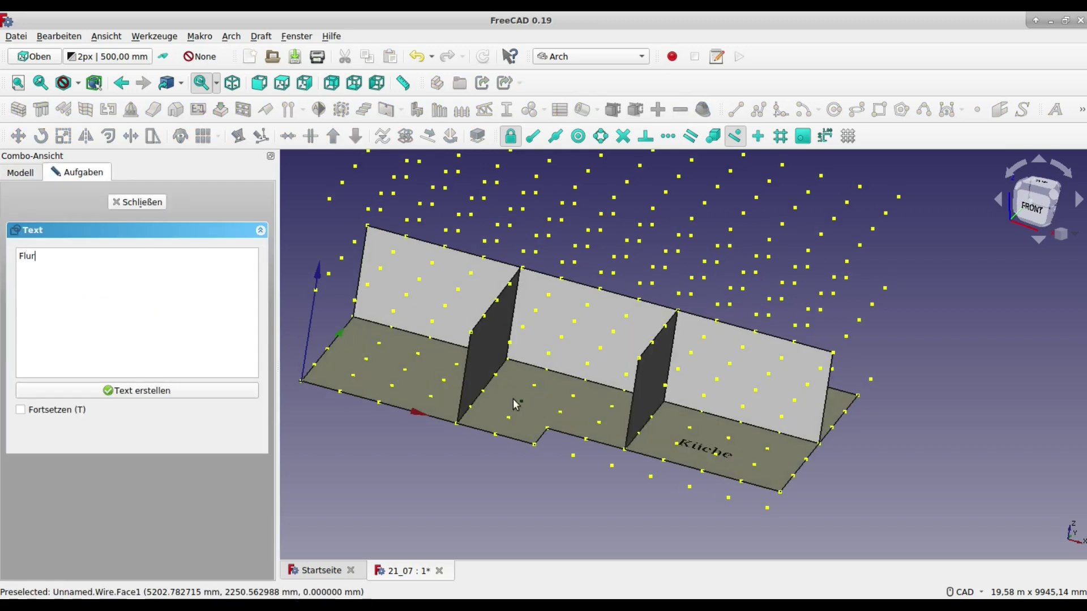
{"action": "left_click", "coordinate": [146, 396]}
{"action": "left_click", "coordinate": [366, 359]}
{"action": "type", "text": "Bad"}
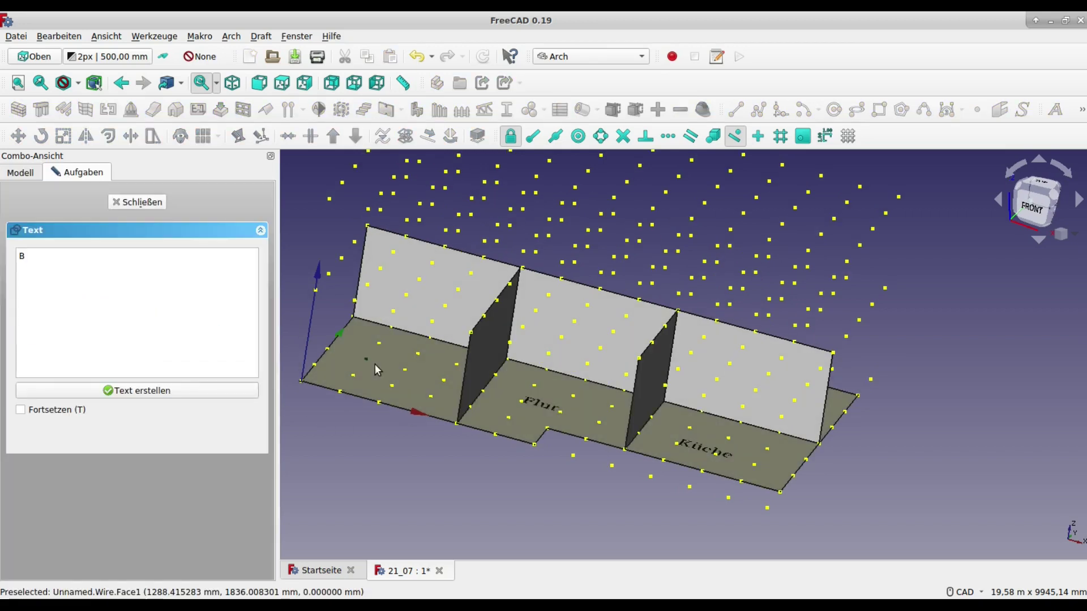
{"action": "left_click", "coordinate": [135, 391]}
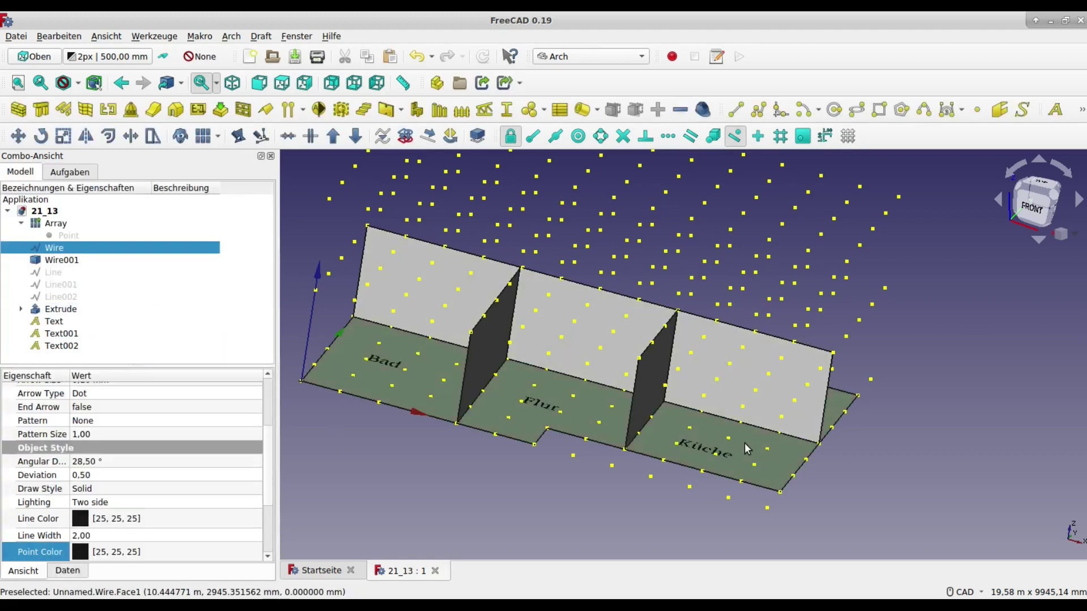
Set a custom working plane and dimension the first 6000 mm span below the floor's front edge
{"action": "left_click", "coordinate": [43, 57]}
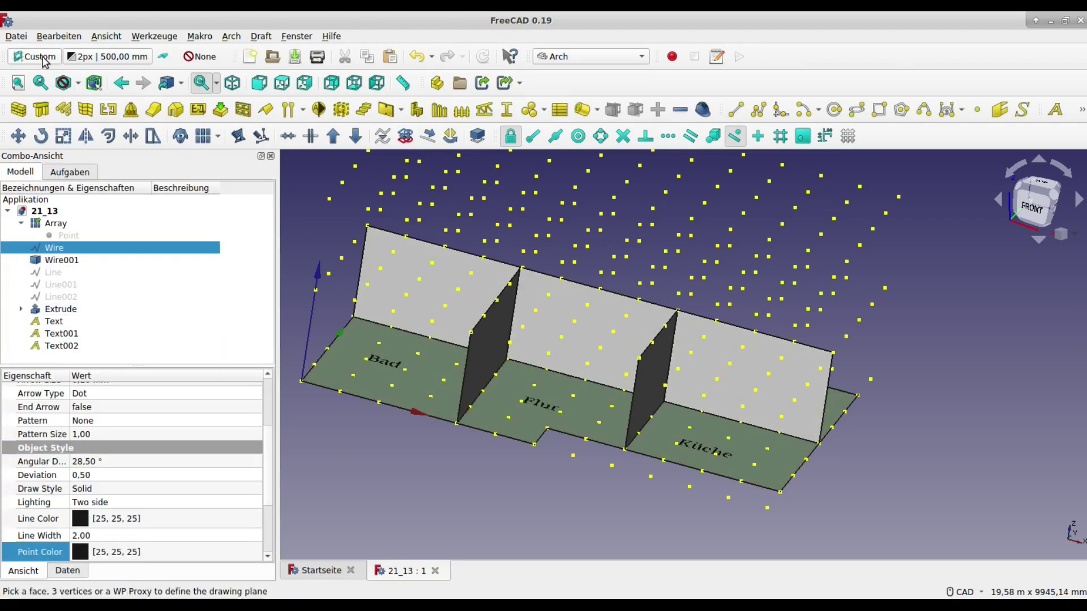
{"action": "left_click", "coordinate": [261, 36]}
{"action": "left_click", "coordinate": [389, 80]}
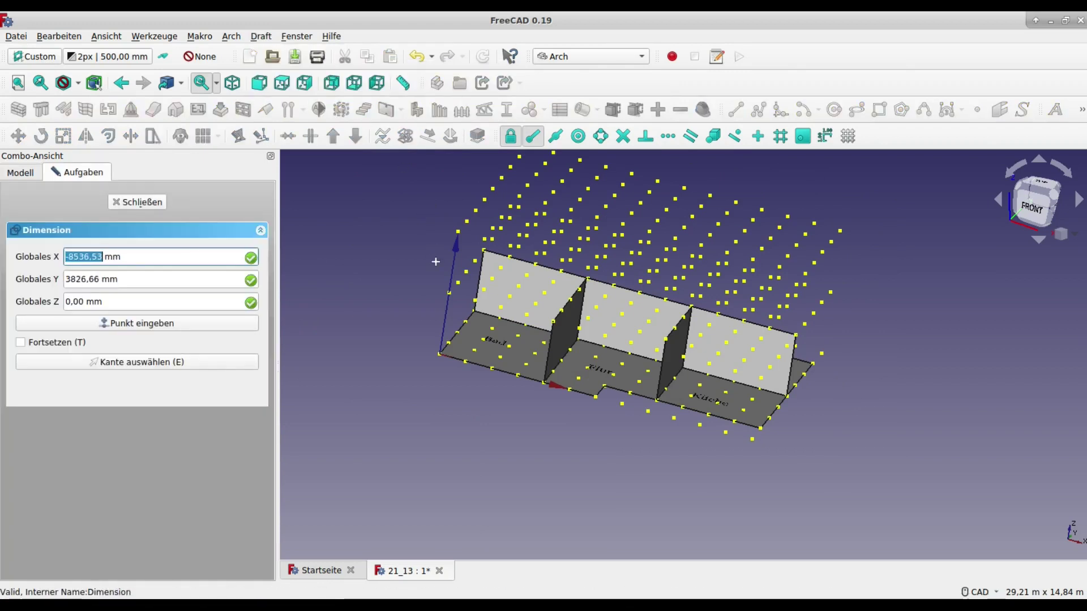
{"action": "left_click", "coordinate": [459, 361]}
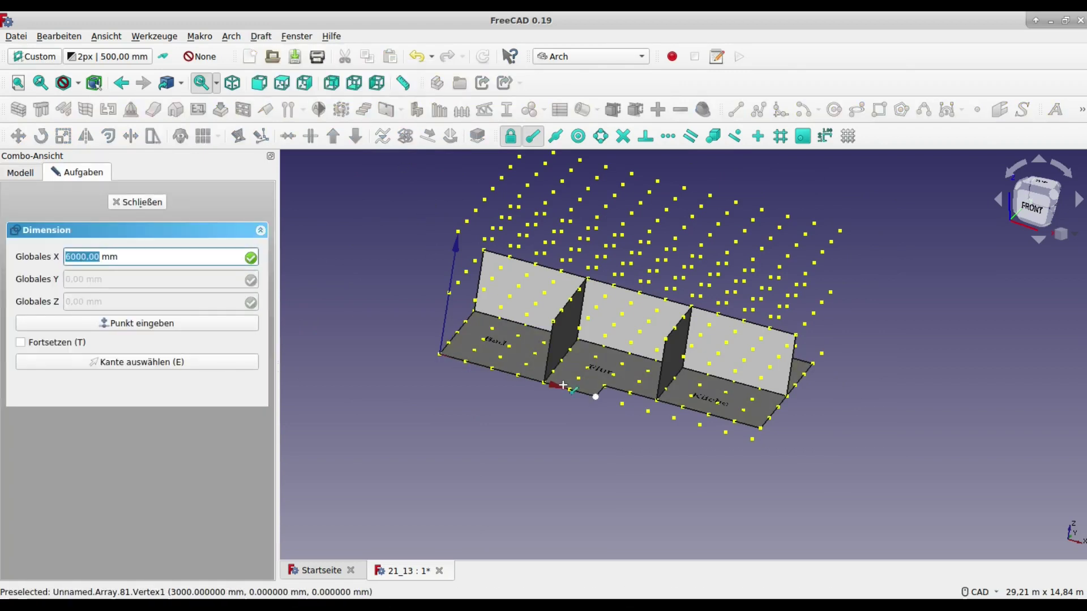
{"action": "left_click", "coordinate": [572, 399]}
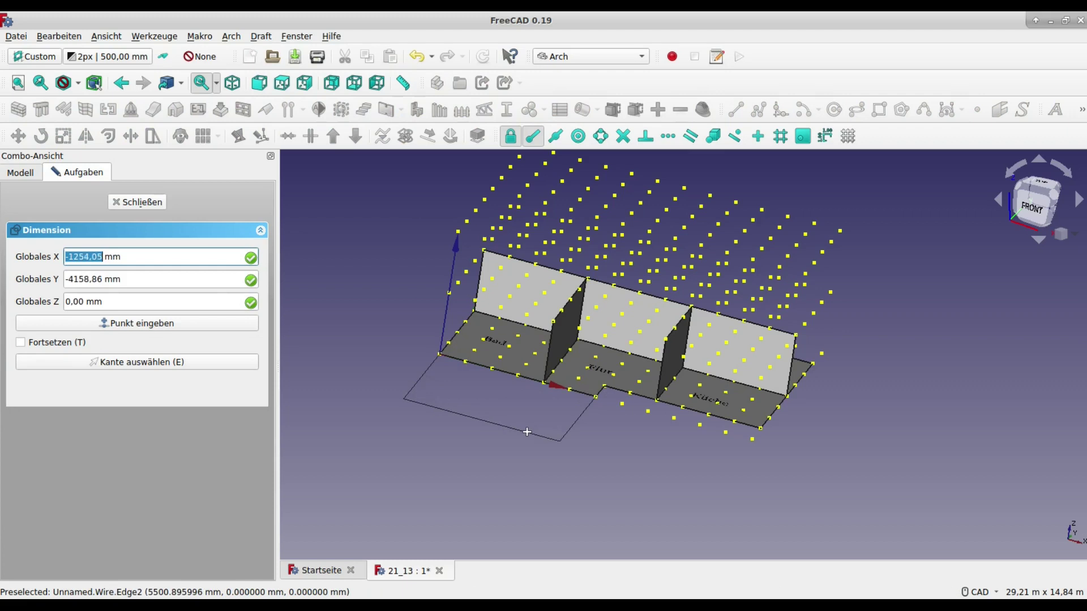
{"action": "left_click", "coordinate": [532, 435]}
{"action": "scroll", "coordinate": [457, 417], "scroll_direction": "up", "scroll_amount": 5}
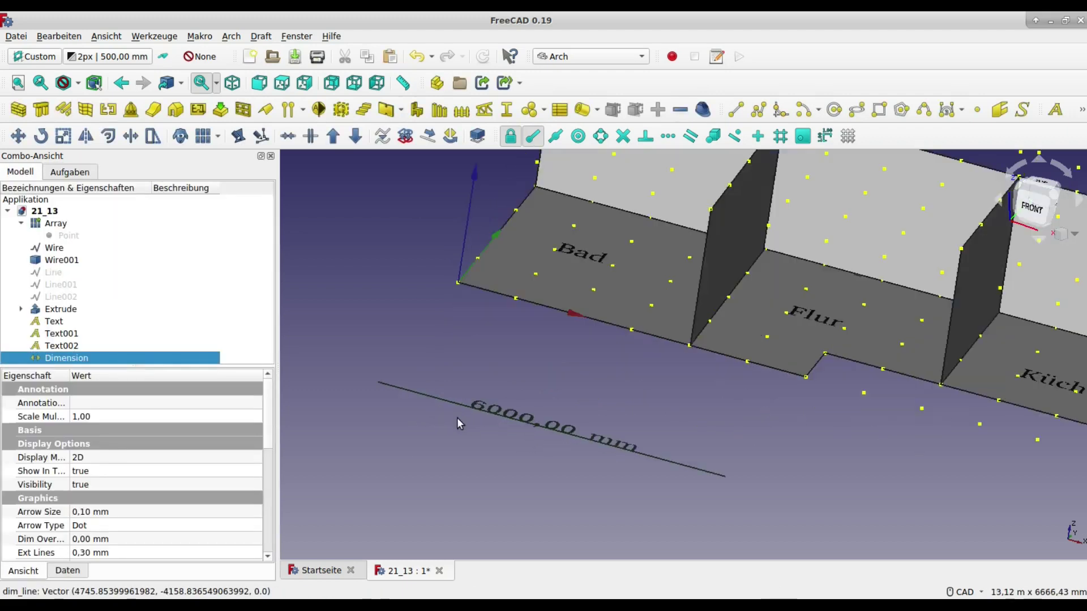
{"action": "scroll", "coordinate": [481, 419], "scroll_direction": "down", "scroll_amount": 5}
Add a second 6000 mm dimension along the front edge
{"action": "key", "text": "d"}
{"action": "key", "text": "i"}
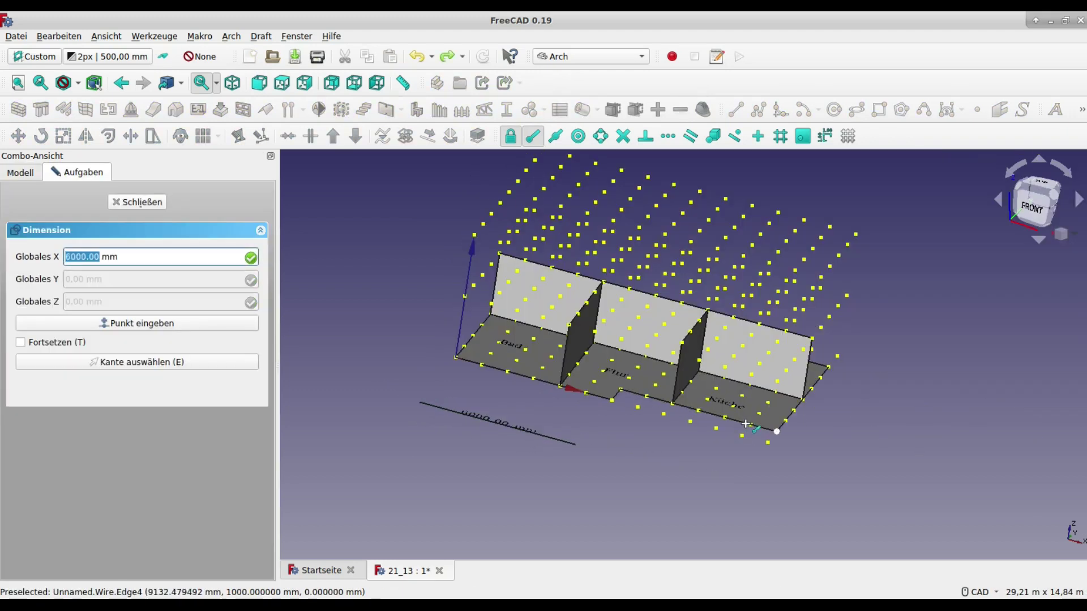
{"action": "left_click", "coordinate": [731, 437]}
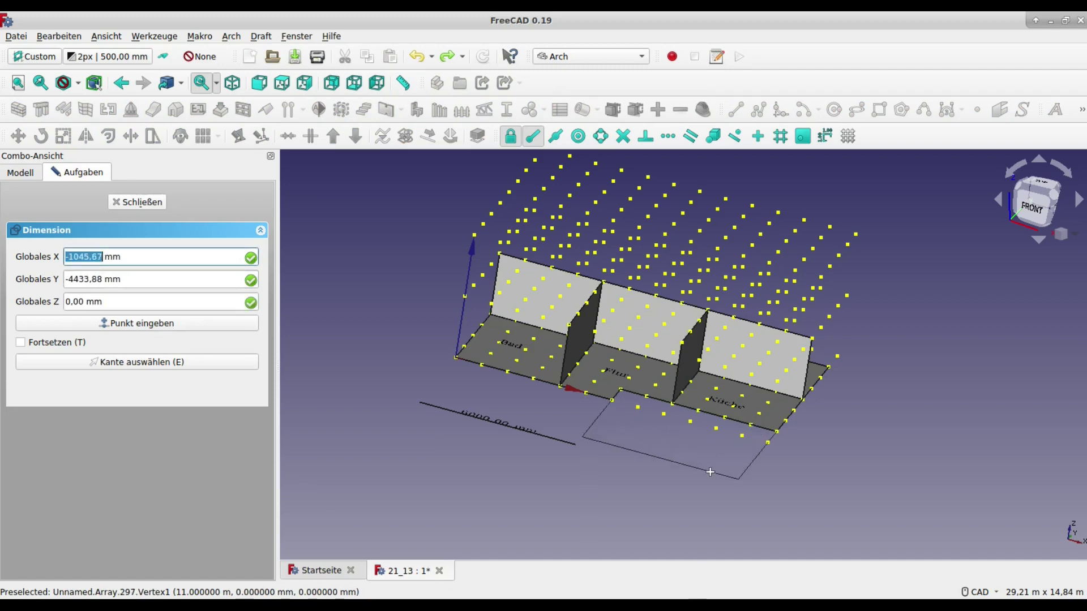
{"action": "left_click", "coordinate": [711, 474]}
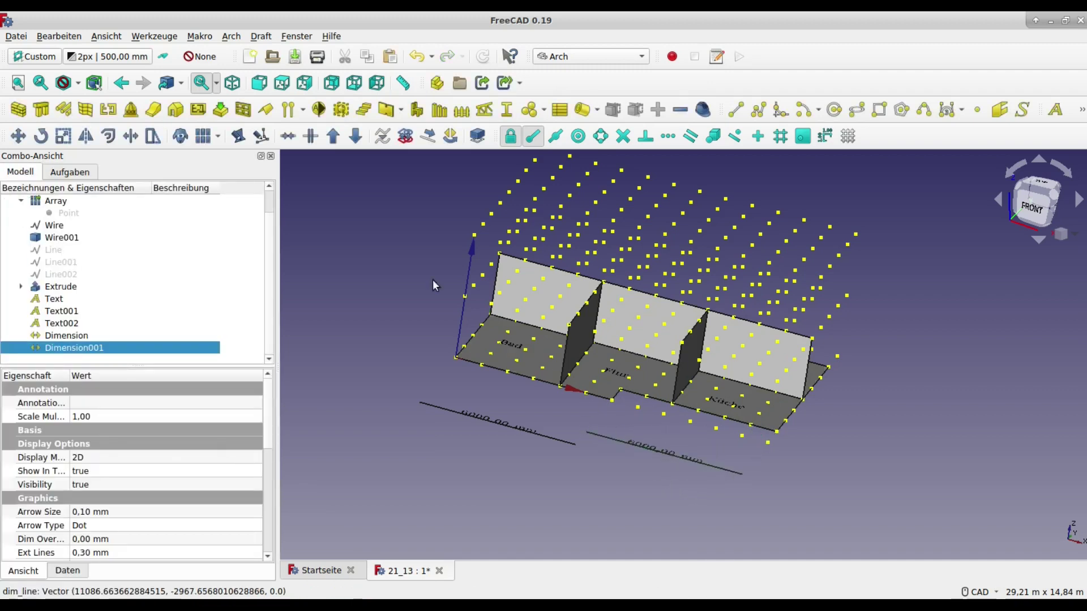
Dimension the floor's right side edge, placing the line beside it
{"action": "key", "text": "d"}
{"action": "key", "text": "i"}
{"action": "left_click", "coordinate": [781, 425]}
{"action": "left_click", "coordinate": [829, 368]}
{"action": "left_click", "coordinate": [859, 426]}
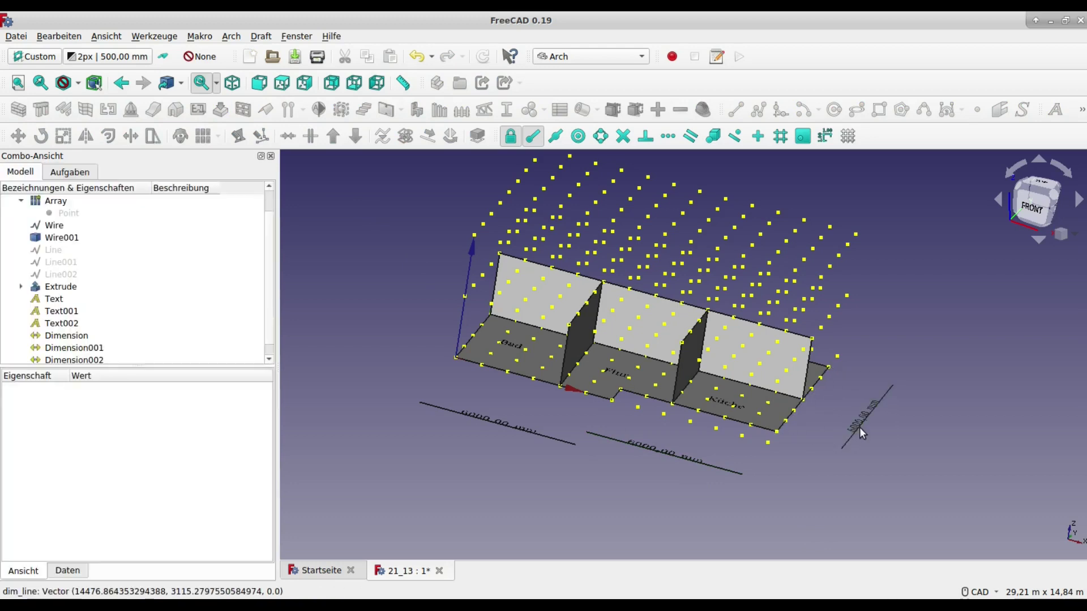
{"action": "left_click", "coordinate": [70, 260]}
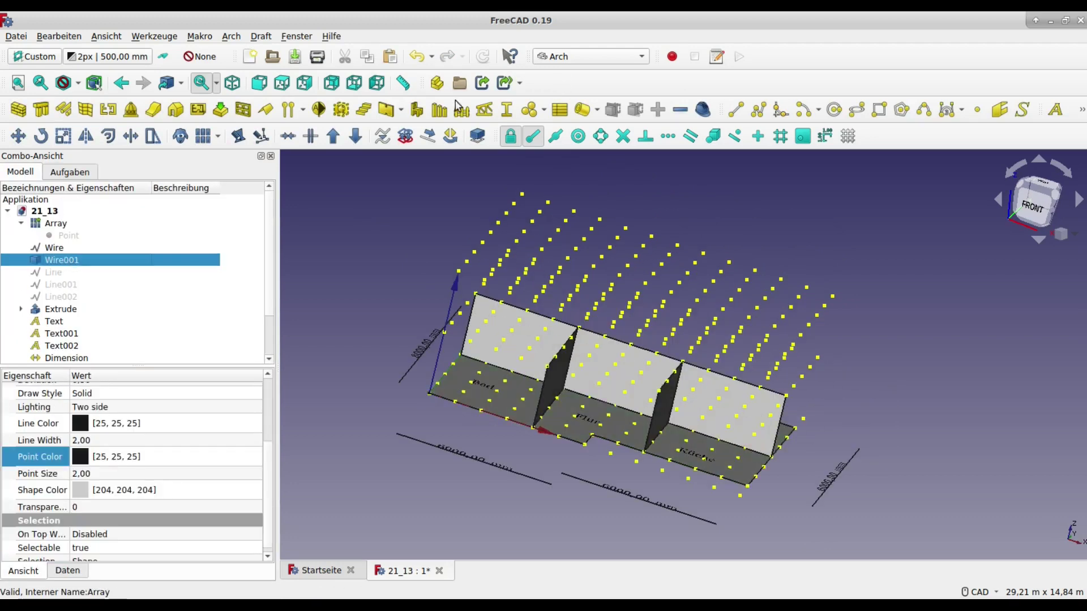
Convert the floor outline Wire001 to Sketch001 and hide the original Wire001
{"action": "left_click", "coordinate": [405, 138]}
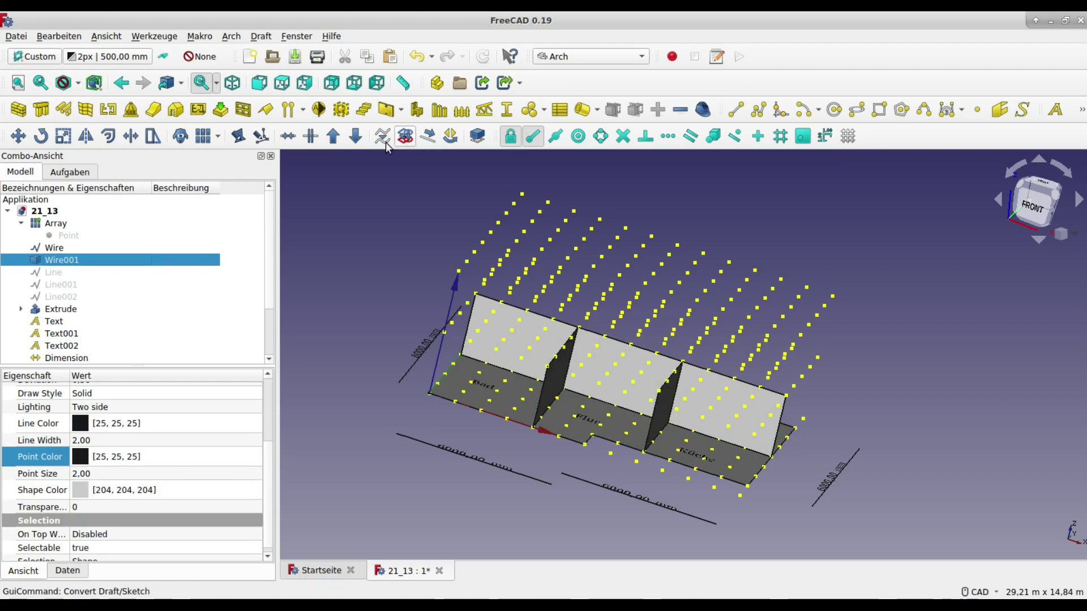
{"action": "right_click", "coordinate": [58, 256]}
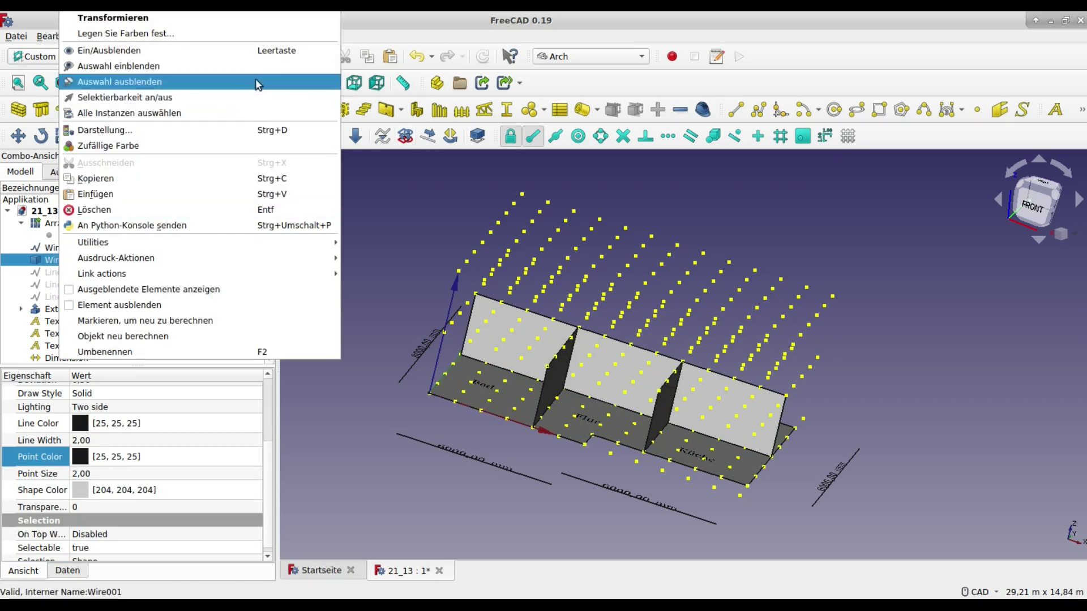
{"action": "left_click", "coordinate": [282, 50]}
{"action": "scroll", "coordinate": [73, 283], "scroll_direction": "down", "scroll_amount": 3}
{"action": "left_click", "coordinate": [74, 348]}
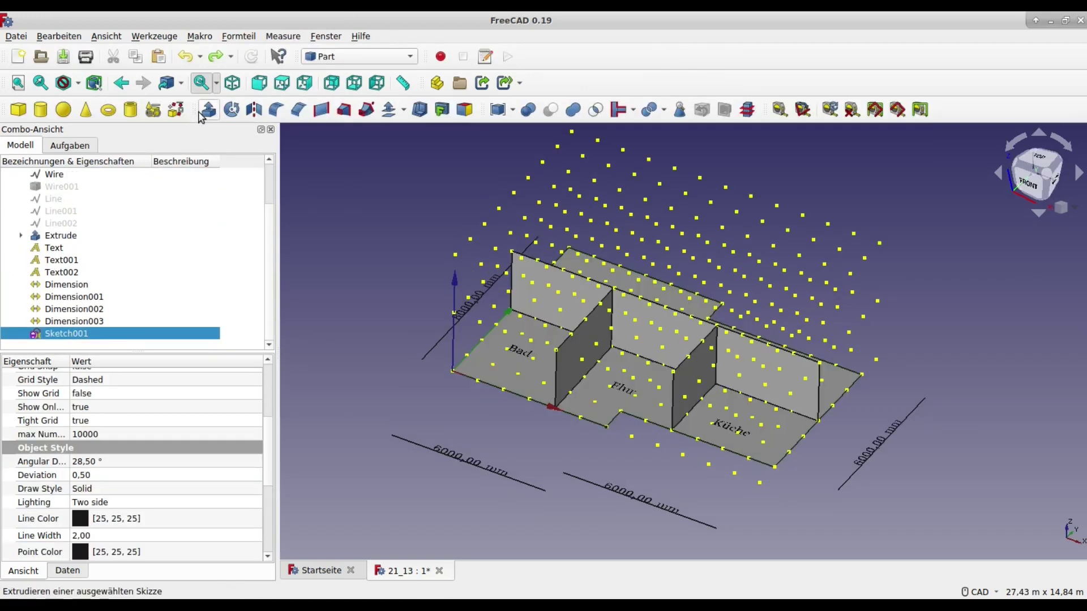
Extrude Sketch001 7500 mm upward as surfaces, not a solid, forming the outer walls
{"action": "left_click", "coordinate": [209, 109]}
{"action": "left_click", "coordinate": [21, 528]}
{"action": "type", "text": "7500"}
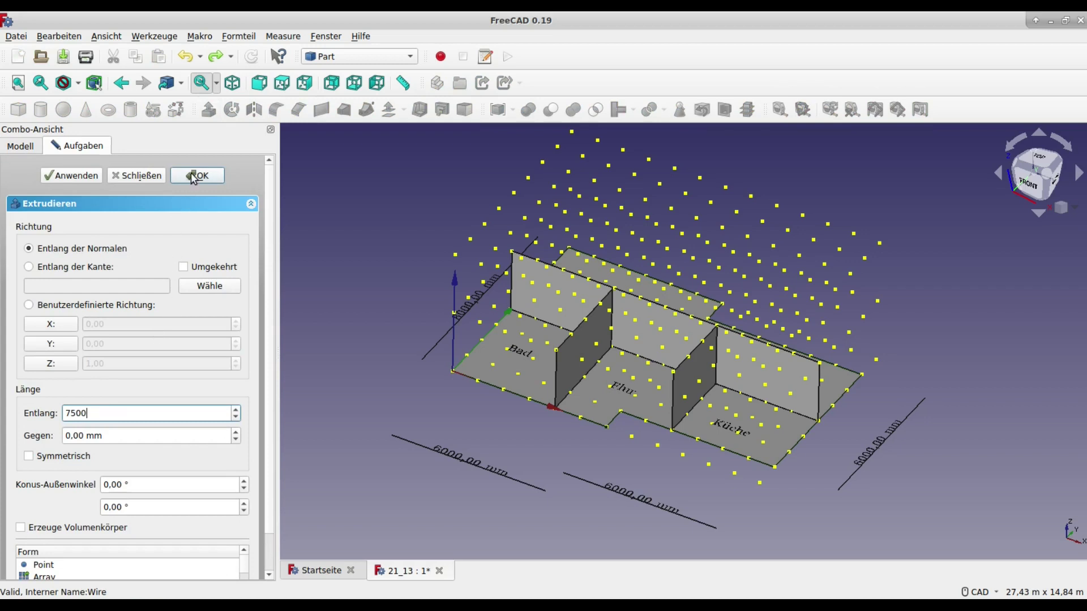
{"action": "left_click", "coordinate": [193, 175]}
Set the point Array's Number Z to 4 levels
{"action": "left_click", "coordinate": [55, 197]}
{"action": "scroll", "coordinate": [136, 481], "scroll_direction": "down", "scroll_amount": 3}
{"action": "left_click", "coordinate": [145, 555]}
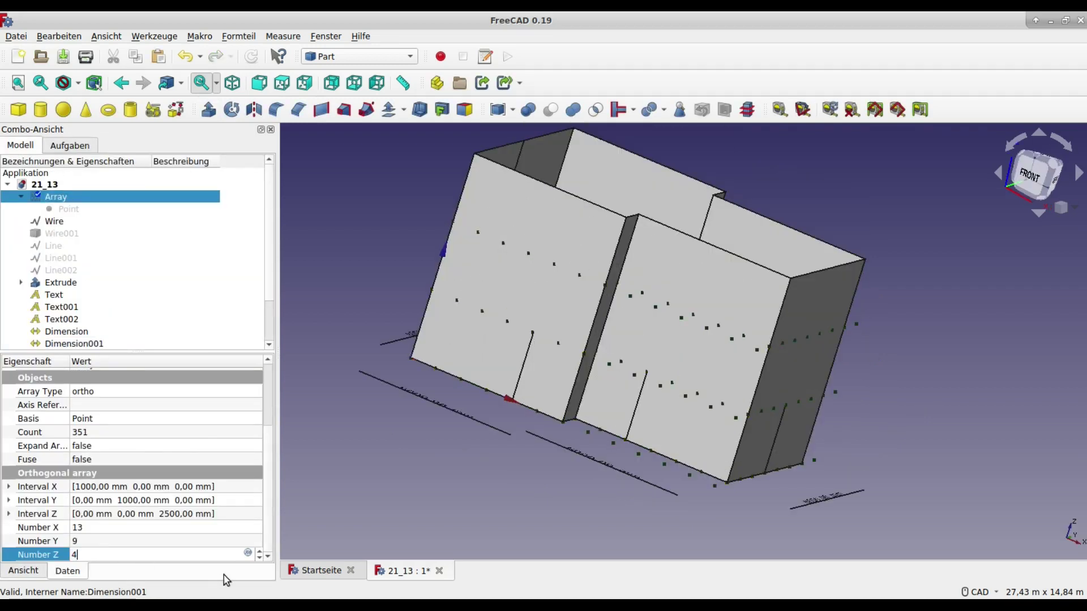
{"action": "left_click", "coordinate": [200, 308]}
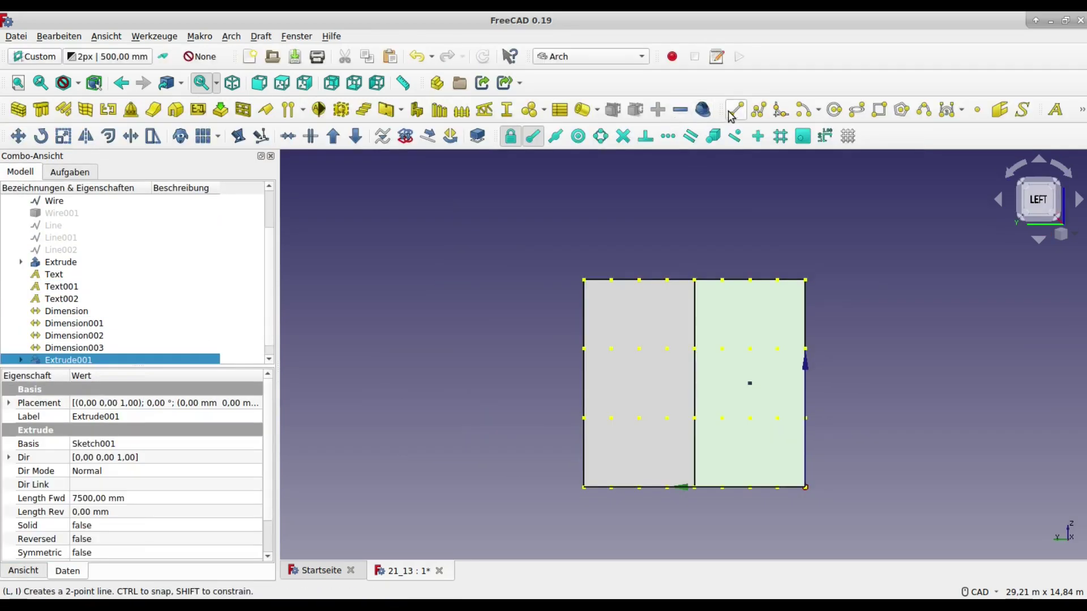
Draw the diagonal rafter line from the middle edge's top down to a lower grid point
{"action": "left_click", "coordinate": [733, 113]}
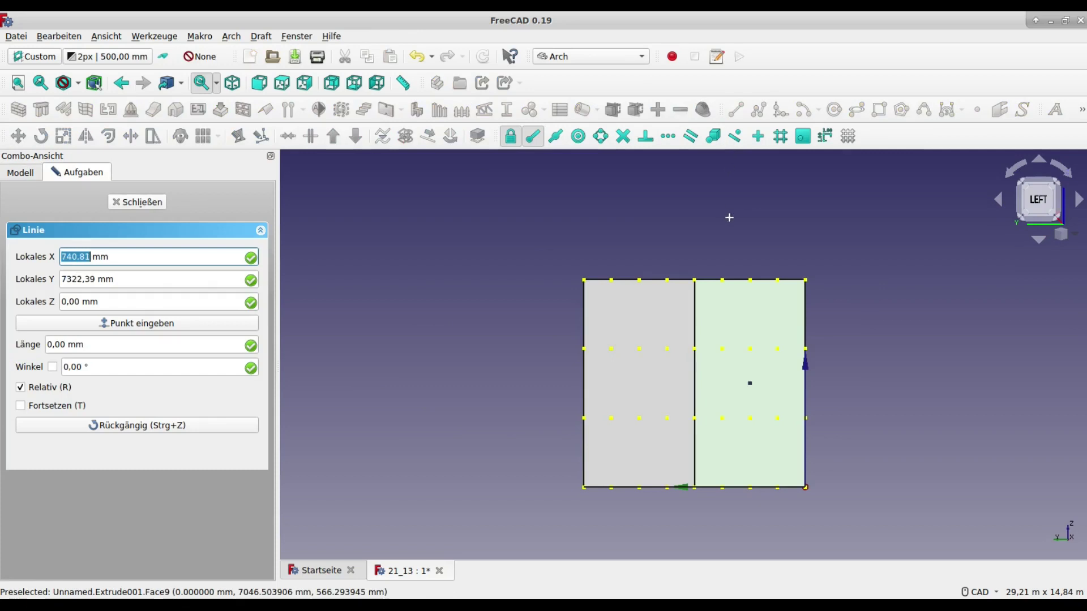
{"action": "left_click", "coordinate": [693, 282]}
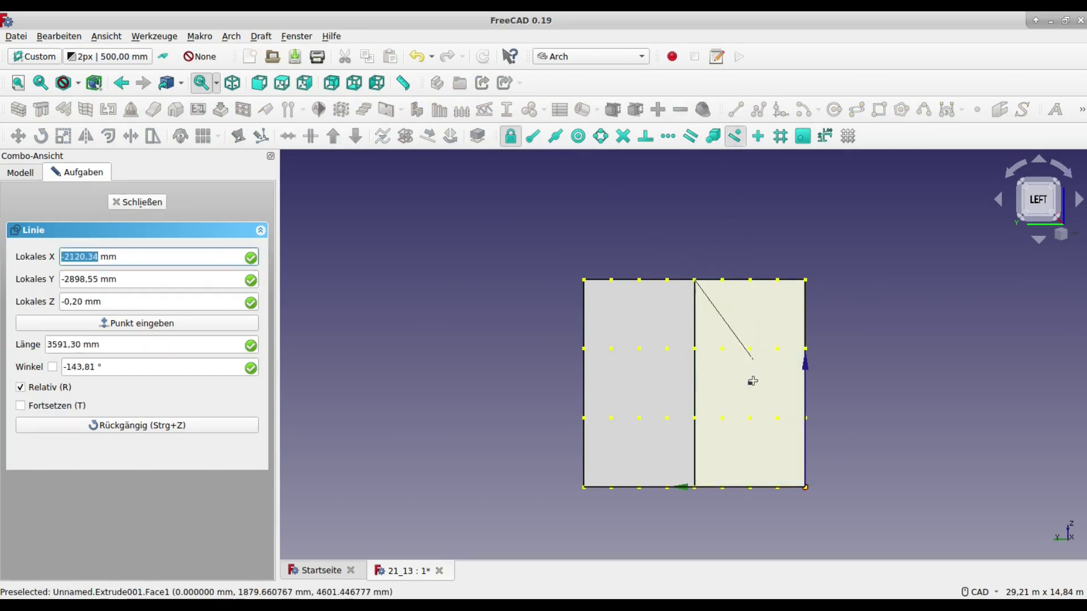
{"action": "scroll", "coordinate": [774, 415], "scroll_direction": "up", "scroll_amount": 5}
{"action": "left_click", "coordinate": [774, 415]}
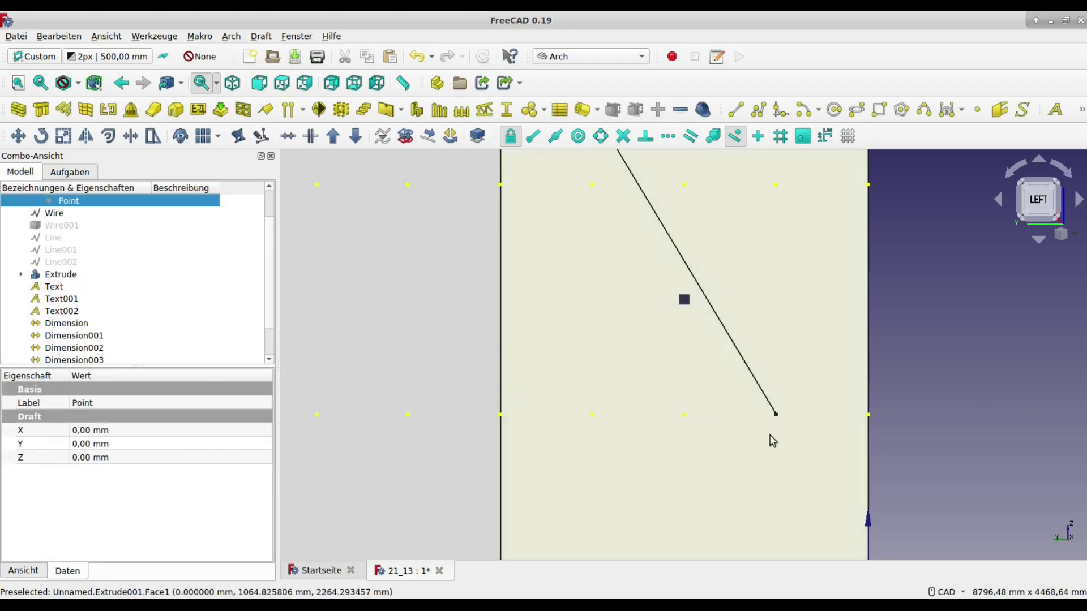
{"action": "scroll", "coordinate": [773, 430], "scroll_direction": "down", "scroll_amount": 4}
Set the working plane to automatic and extend the diagonal line Line003 by 2300 to the corner
{"action": "left_click", "coordinate": [36, 56]}
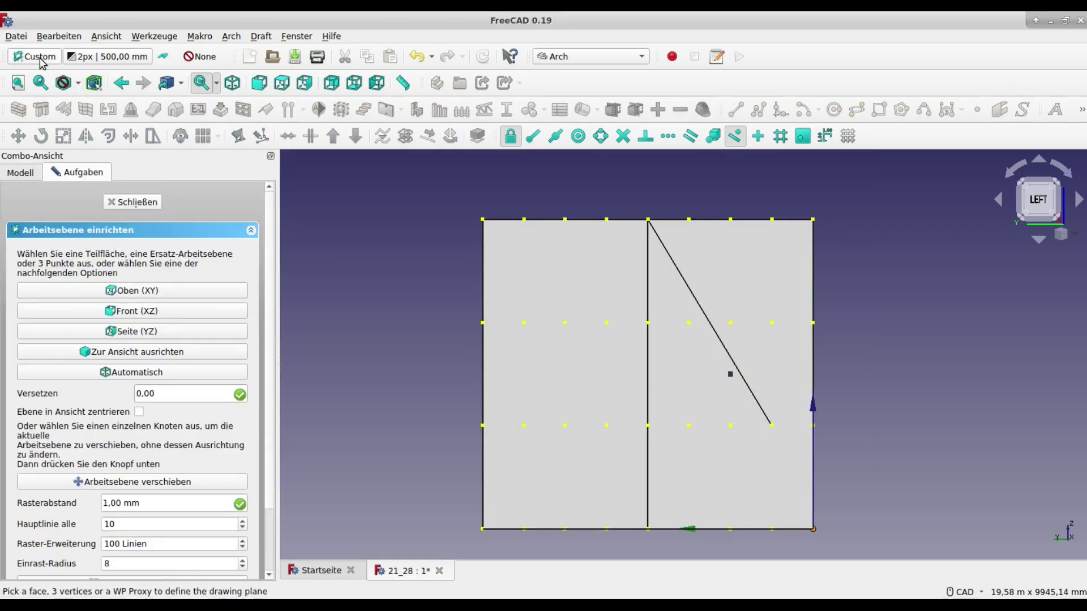
{"action": "left_click", "coordinate": [129, 373]}
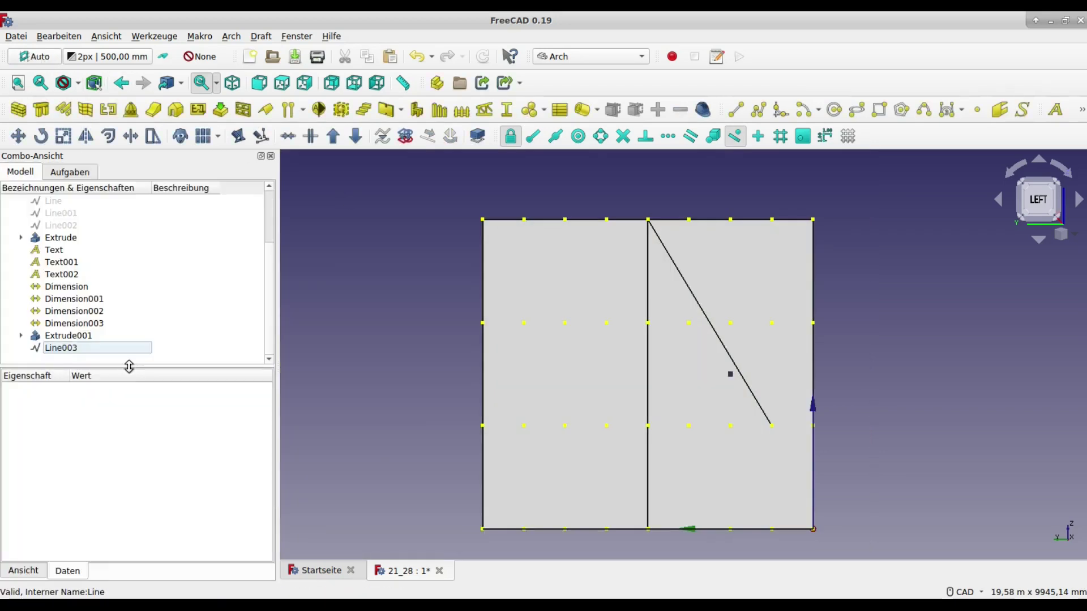
{"action": "left_click", "coordinate": [129, 347]}
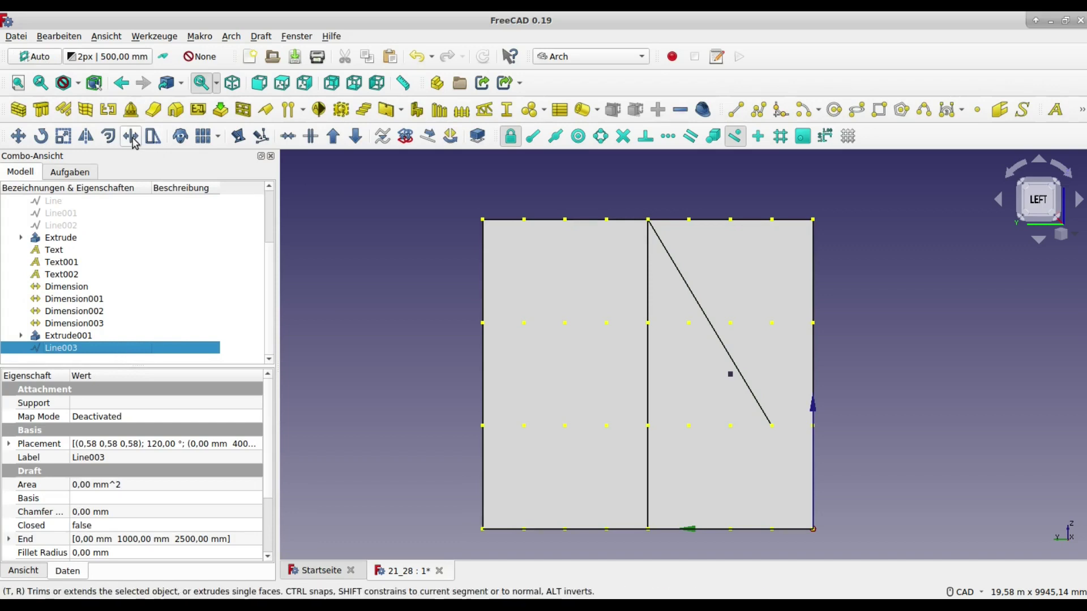
{"action": "left_click", "coordinate": [132, 137]}
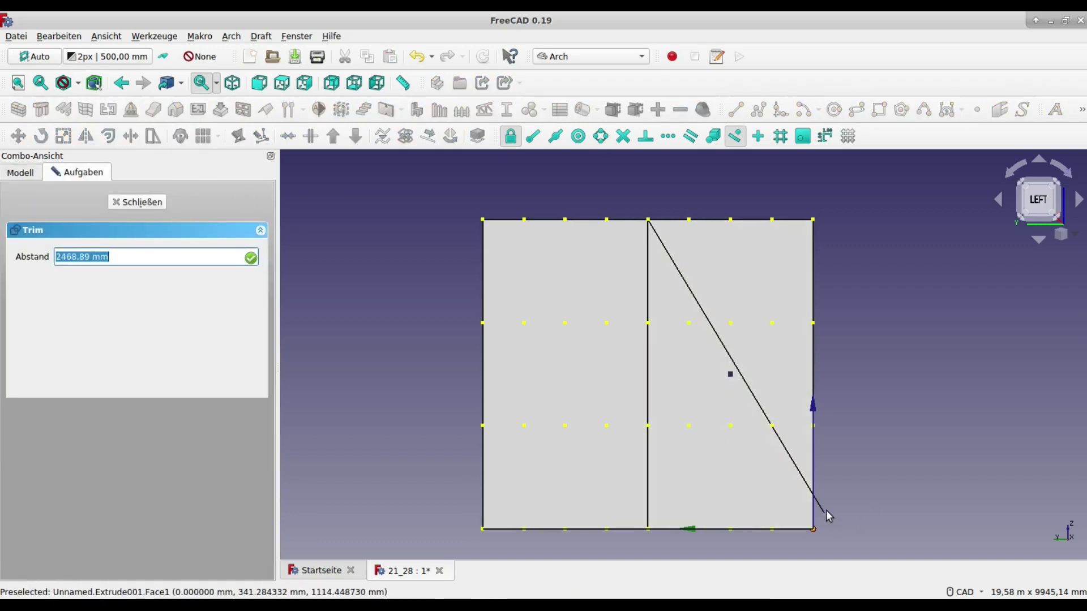
{"action": "type", "text": "2300"}
{"action": "key", "text": "Return"}
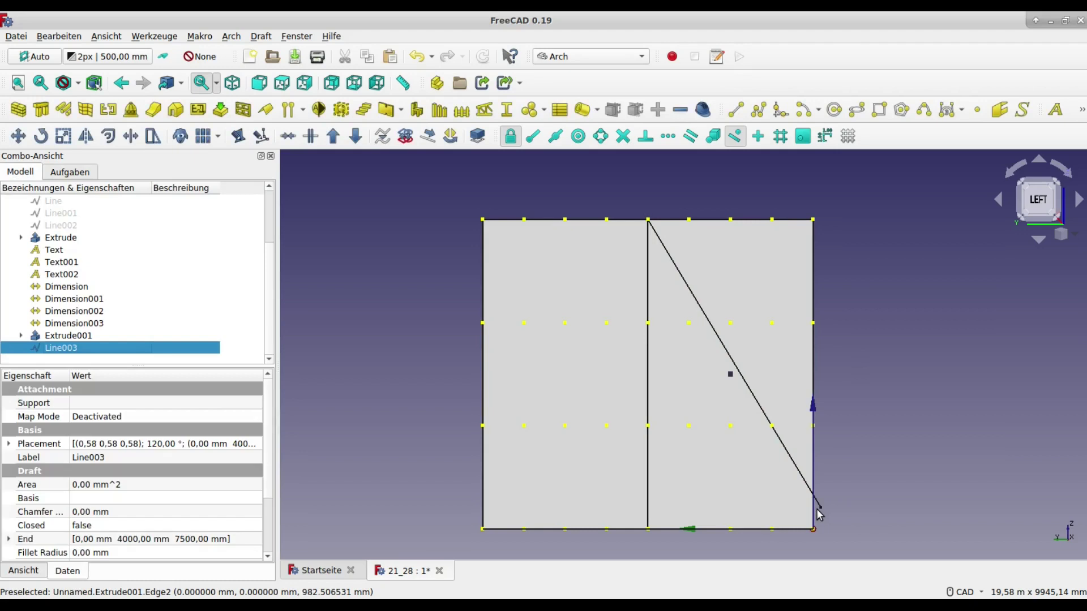
Draw a horizontal line from the middle edge's midpoint to the sloped roof line
{"action": "left_click", "coordinate": [736, 109]}
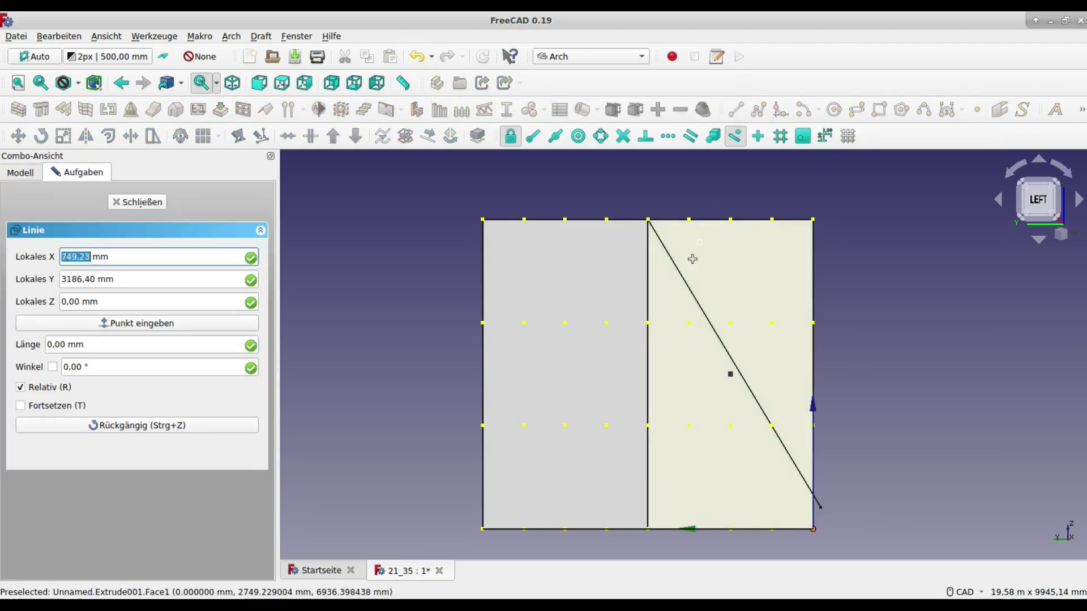
{"action": "left_click", "coordinate": [648, 324]}
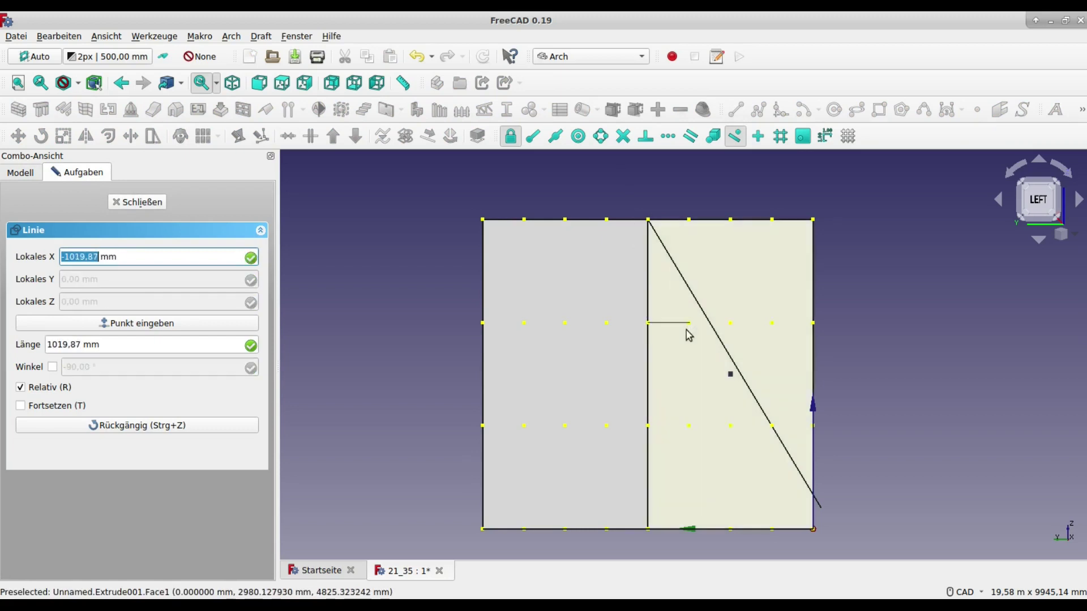
{"action": "scroll", "coordinate": [709, 327], "scroll_direction": "up", "scroll_amount": 2}
{"action": "scroll", "coordinate": [708, 329], "scroll_direction": "up", "scroll_amount": 3}
{"action": "left_click", "coordinate": [704, 328]}
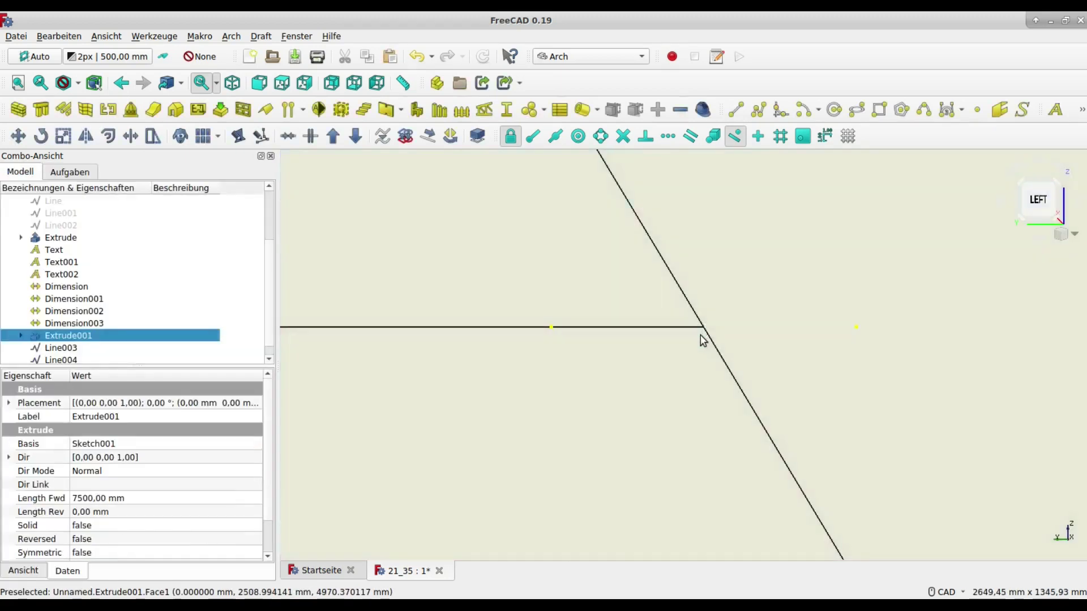
{"action": "scroll", "coordinate": [703, 328], "scroll_direction": "down", "scroll_amount": 5}
Draw a second horizontal line from the vertical edge, 3000 mm long along -X
{"action": "left_click", "coordinate": [735, 109]}
{"action": "scroll", "coordinate": [633, 450], "scroll_direction": "up", "scroll_amount": 10}
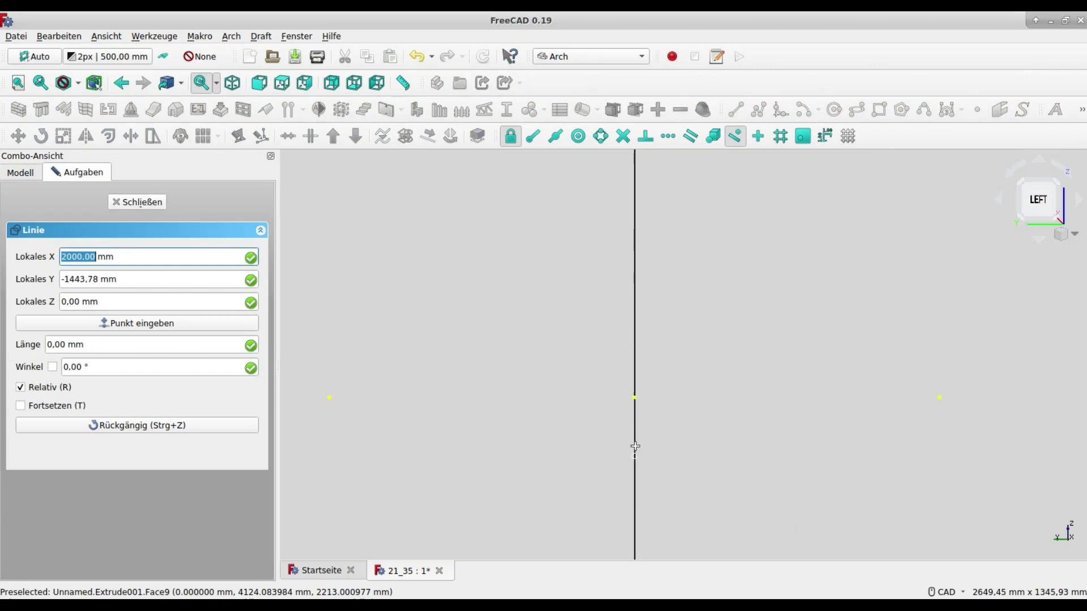
{"action": "left_click", "coordinate": [635, 397]}
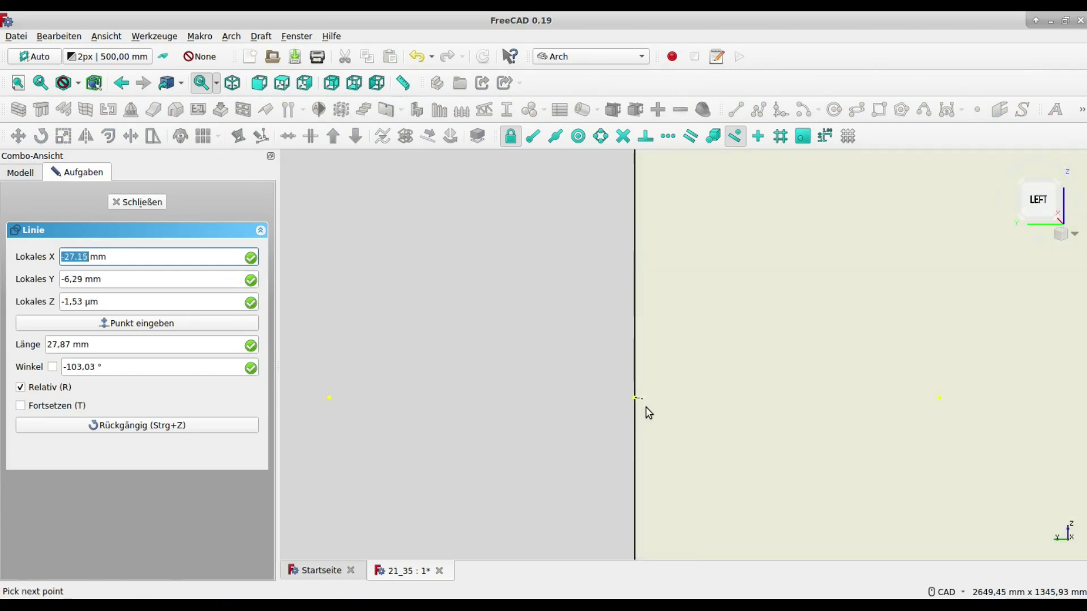
{"action": "scroll", "coordinate": [648, 413], "scroll_direction": "down", "scroll_amount": 10}
{"action": "type", "text": "-3000"}
{"action": "key", "text": "Return"}
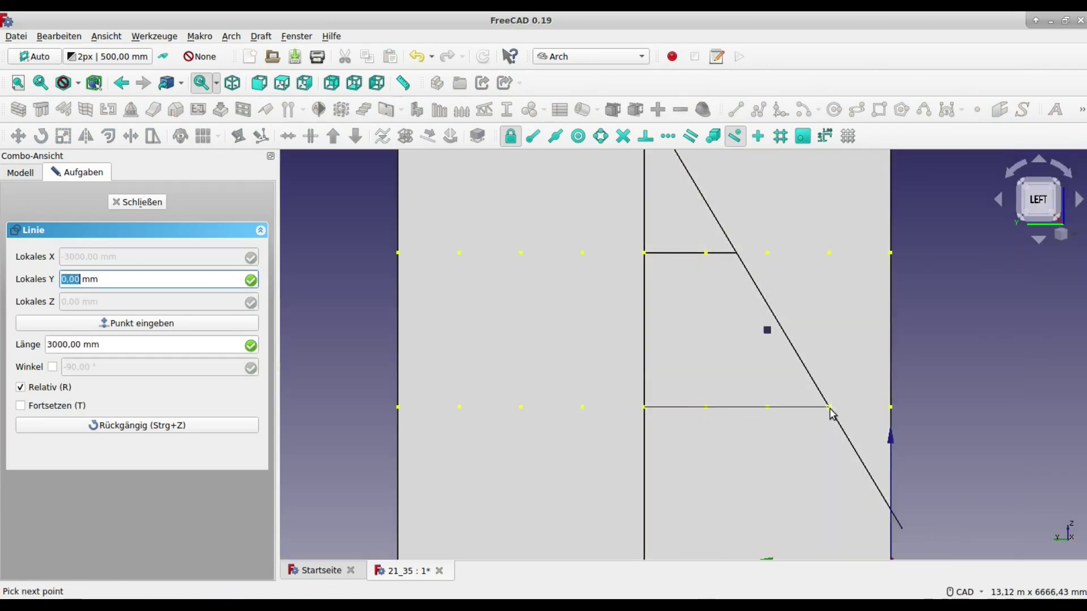
{"action": "key", "text": "Return"}
Convert the gable lines to a sketch and extrude it 13 m along custom direction X (1,0,0)
{"action": "key", "text": "0"}
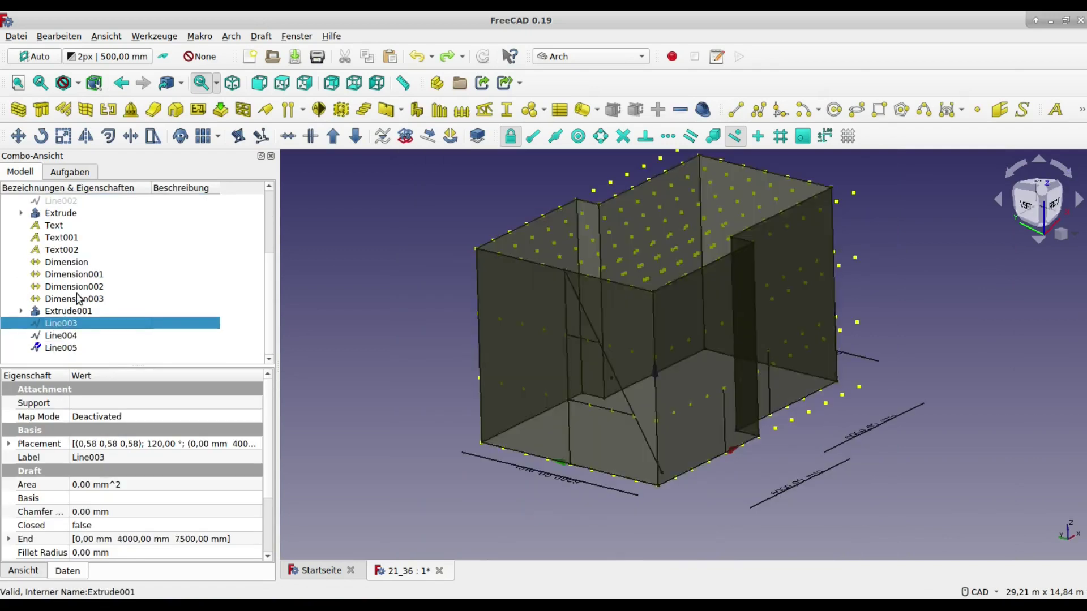
{"action": "key", "text": "6"}
{"action": "left_click", "coordinate": [406, 136]}
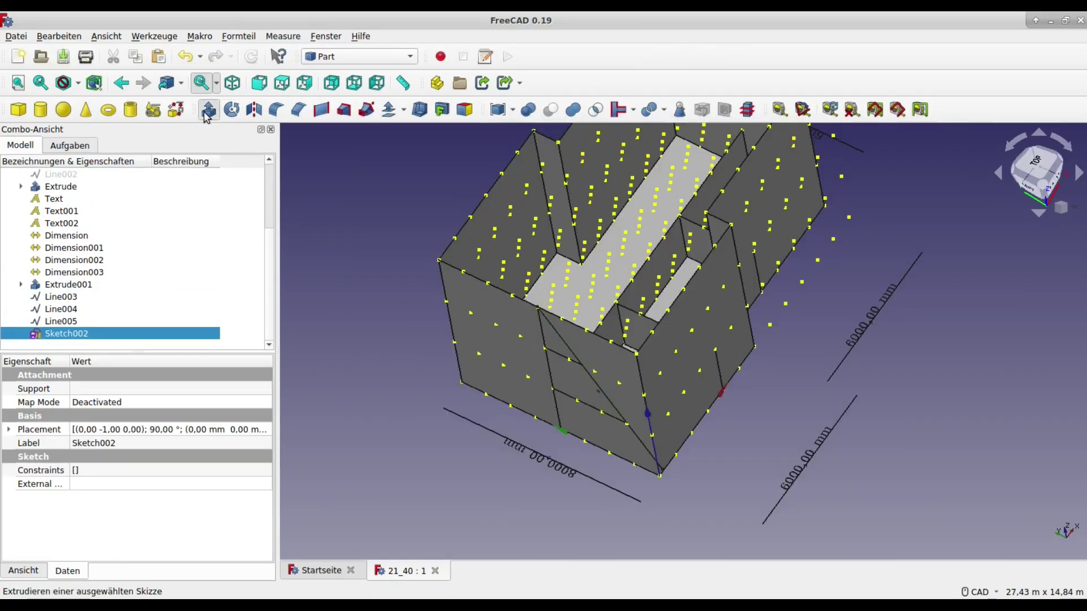
{"action": "left_click", "coordinate": [208, 113]}
{"action": "left_click", "coordinate": [28, 305]}
{"action": "left_click", "coordinate": [50, 324]}
{"action": "triple_click", "coordinate": [74, 413]}
{"action": "type", "text": "13m"}
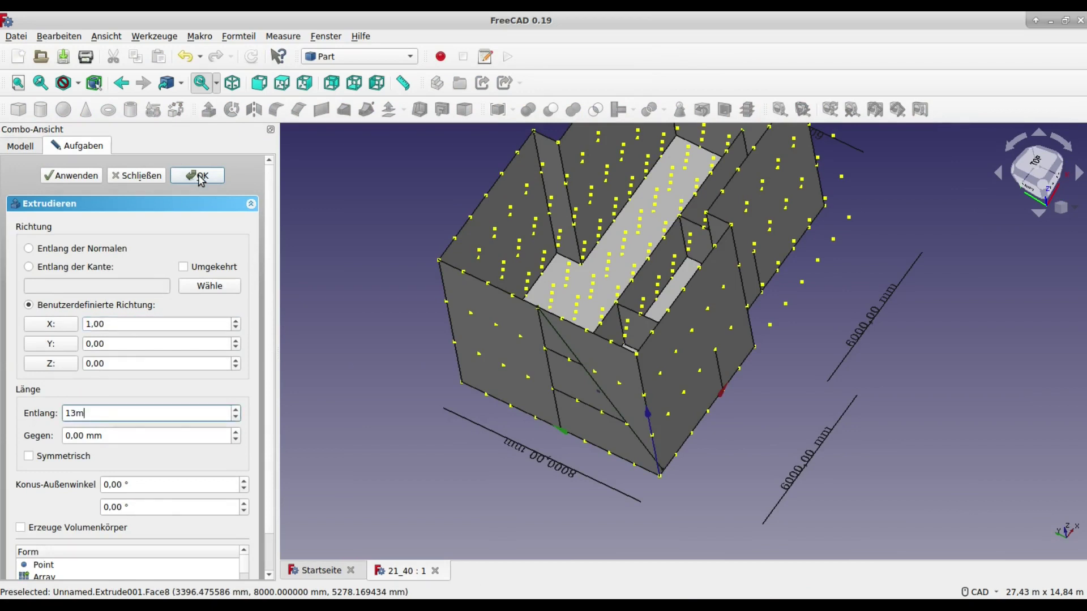
{"action": "left_click", "coordinate": [201, 176]}
Select the wall extrusion Extrude001 together with the gable Extrude002 for splitting
{"action": "left_click", "coordinate": [68, 284]}
{"action": "left_click", "coordinate": [68, 334], "text": "ctrl"}
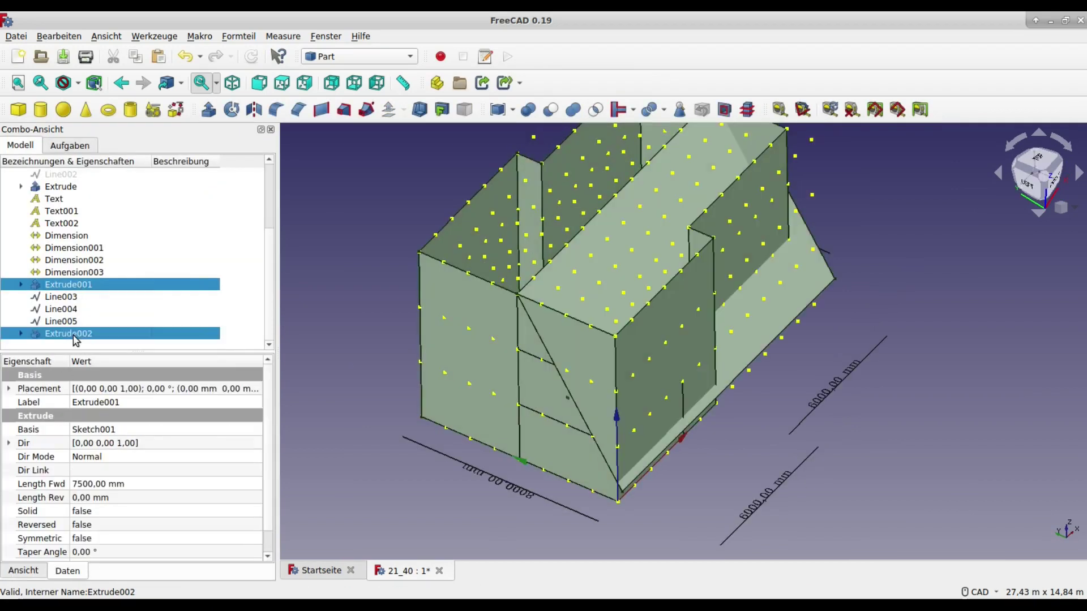
{"action": "left_click", "coordinate": [239, 36]}
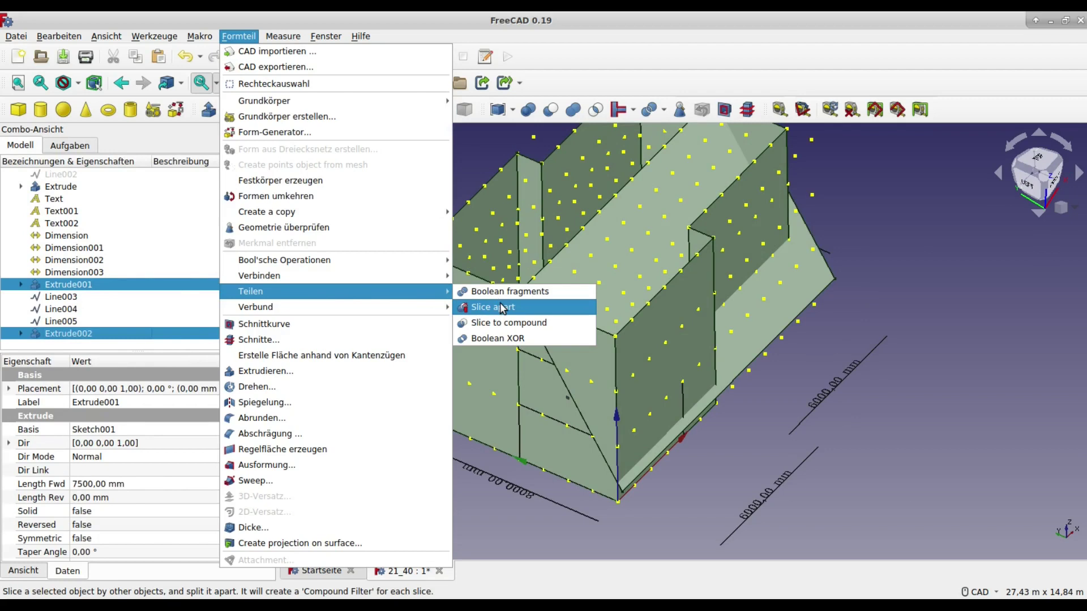
Slice the walls apart with the gable solid Extrude002, repeating the Slice apart
{"action": "left_click", "coordinate": [502, 309]}
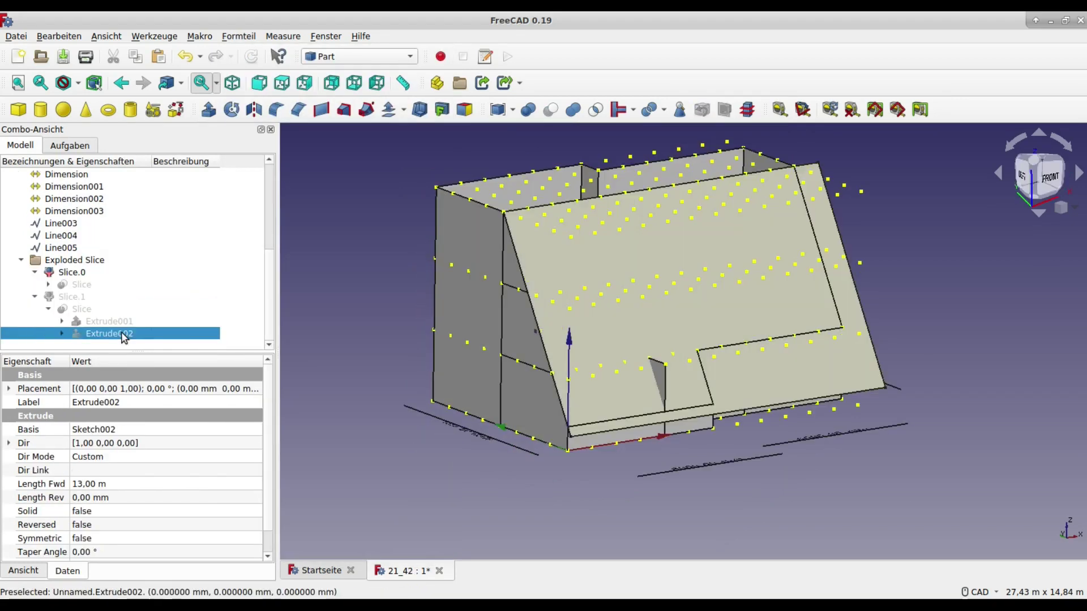
{"action": "left_click", "coordinate": [131, 335]}
{"action": "left_click", "coordinate": [238, 36]}
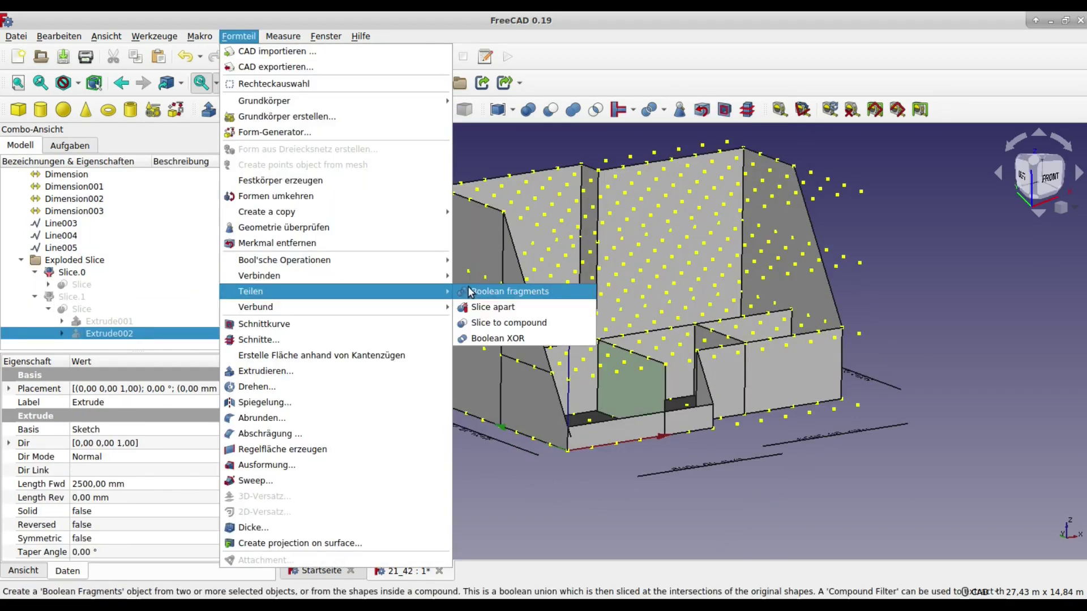
{"action": "left_click", "coordinate": [498, 307]}
Delete the leftover Slice001.3 piece and select rafter lines Line003–Line005
{"action": "right_click", "coordinate": [664, 378]}
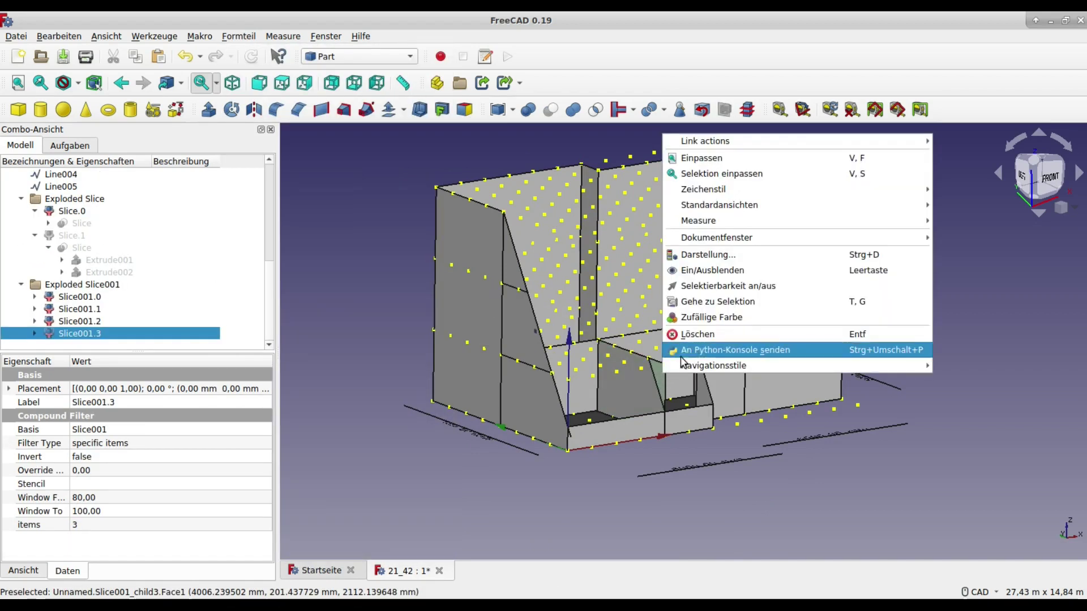
{"action": "left_click", "coordinate": [702, 335]}
{"action": "left_click", "coordinate": [61, 173]}
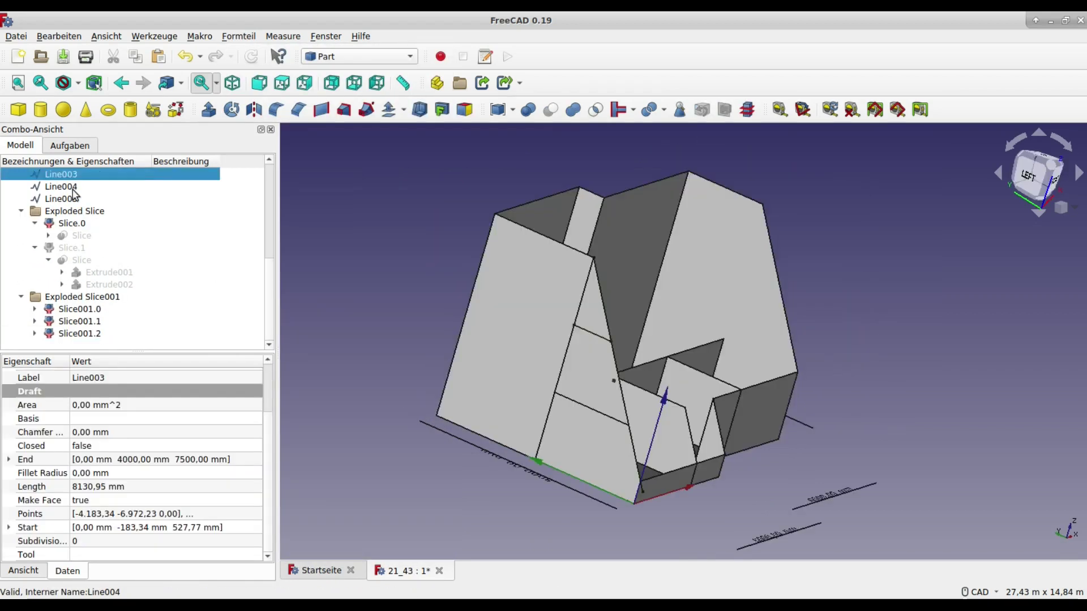
{"action": "left_click", "coordinate": [79, 199], "text": "ctrl"}
Mirror rafter lines Line003–Line005 across an X-locked mirror line to the opposite gable
{"action": "left_click", "coordinate": [86, 136]}
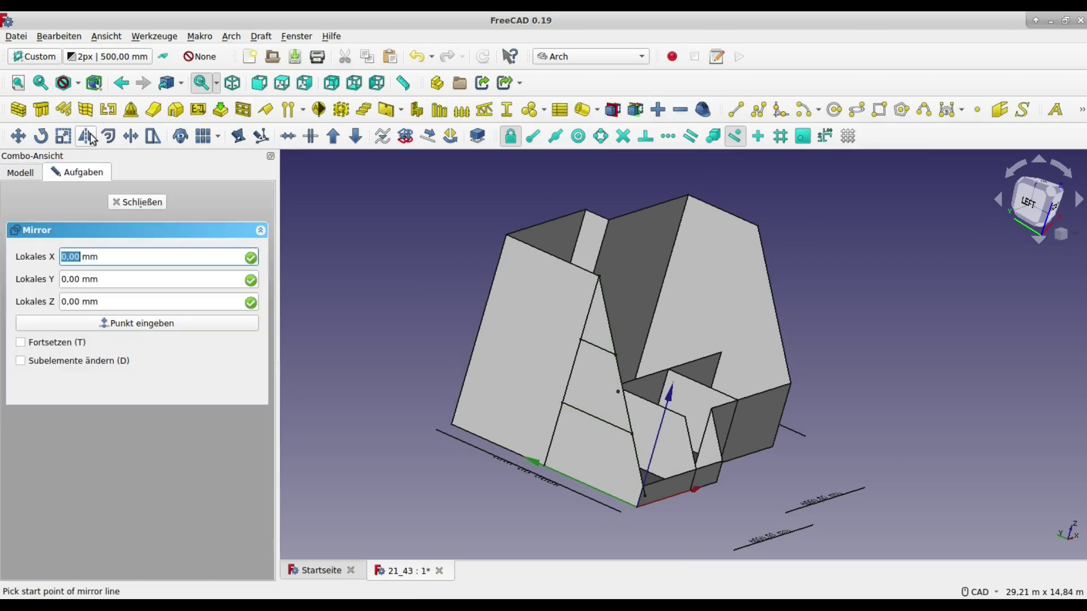
{"action": "left_click", "coordinate": [579, 343]}
{"action": "key", "text": "x"}
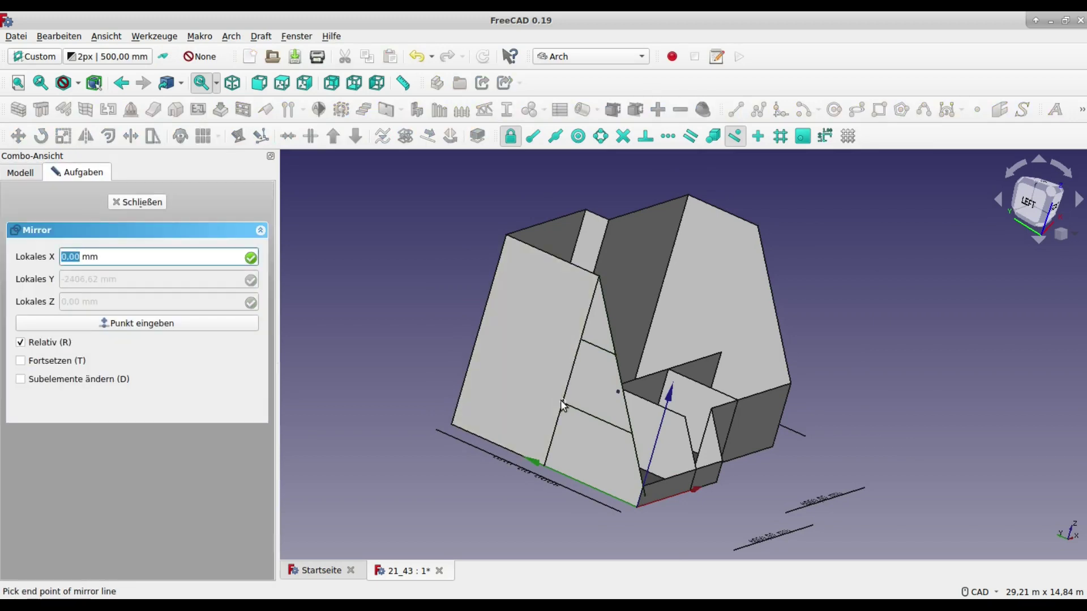
{"action": "left_click", "coordinate": [562, 405]}
Convert the mirrored rafter line group into Sketch003
{"action": "key", "text": "6"}
{"action": "left_click", "coordinate": [103, 313]}
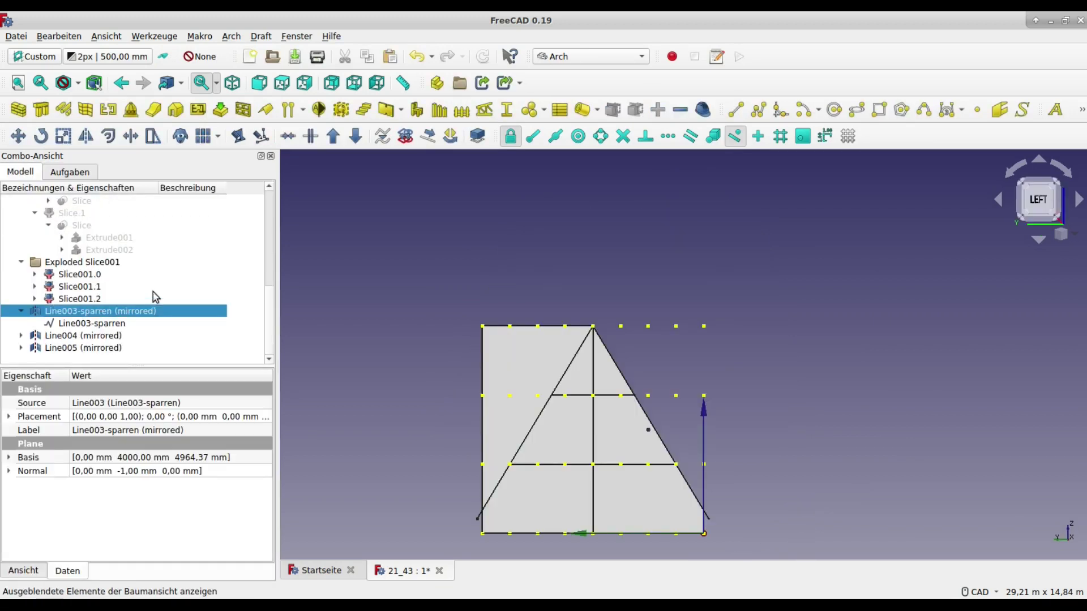
{"action": "left_click", "coordinate": [405, 136]}
{"action": "key", "text": "0"}
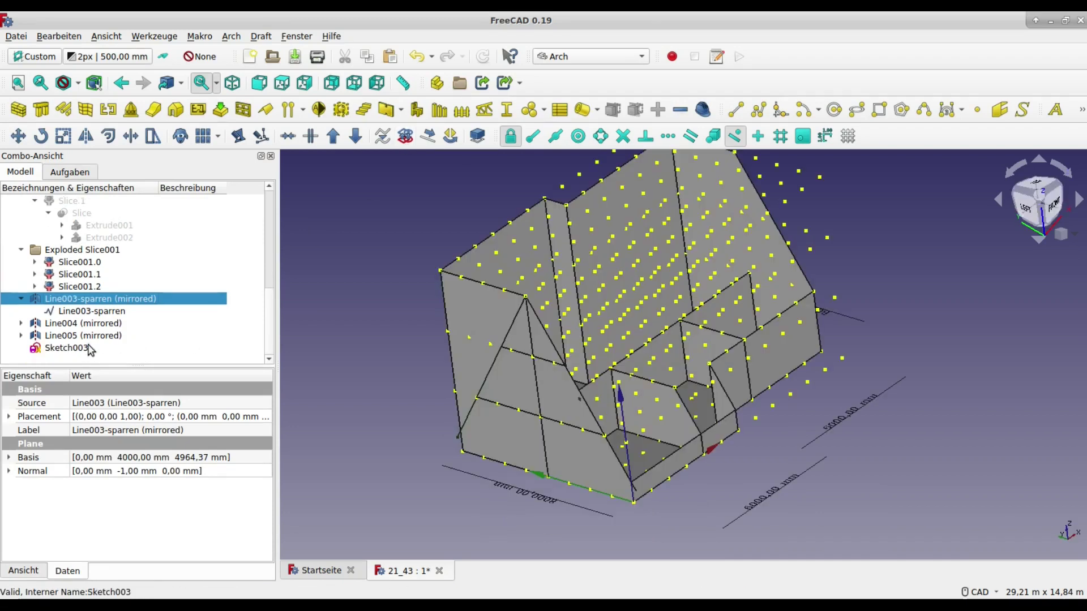
{"action": "left_click", "coordinate": [85, 352]}
{"action": "left_click", "coordinate": [68, 326]}
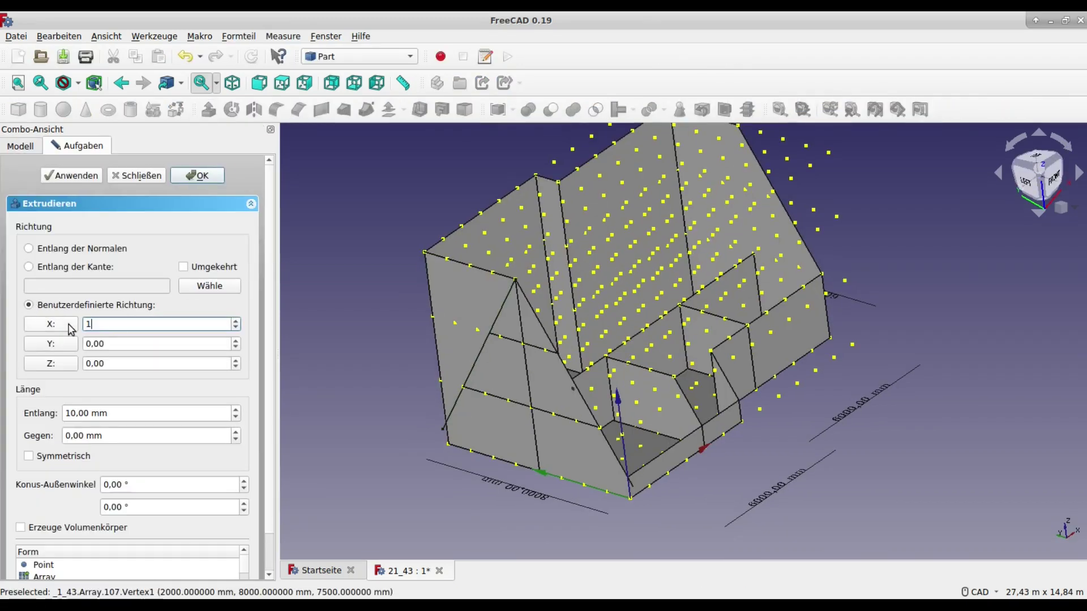
Extrude Sketch003 13 m along X, creating Extrude003
{"action": "key", "text": "Tab"}
{"action": "key", "text": "Tab"}
{"action": "key", "text": "Tab"}
{"action": "type", "text": "13"}
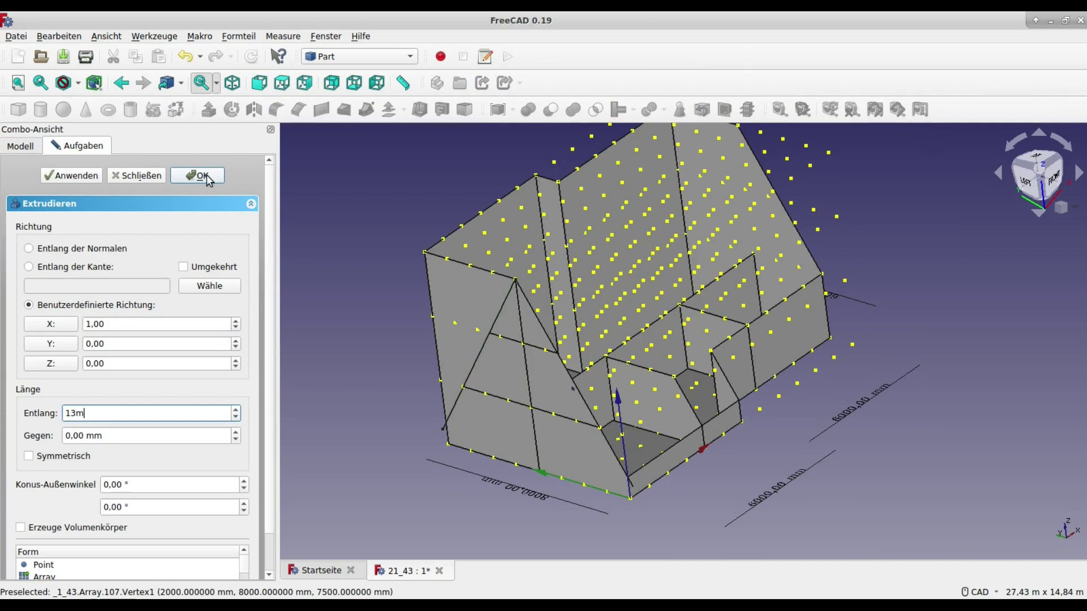
{"action": "left_click", "coordinate": [198, 176]}
Slice the outer wall apart with Extrude003 and select the three mirrored rafter lines
{"action": "left_click", "coordinate": [84, 335]}
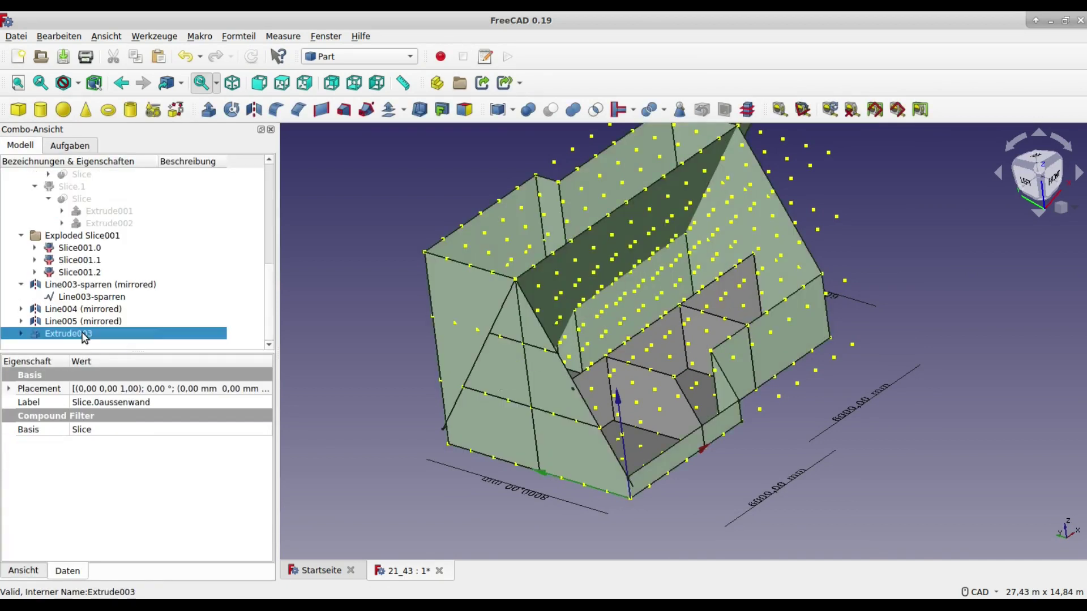
{"action": "left_click", "coordinate": [239, 36]}
{"action": "left_click", "coordinate": [495, 308]}
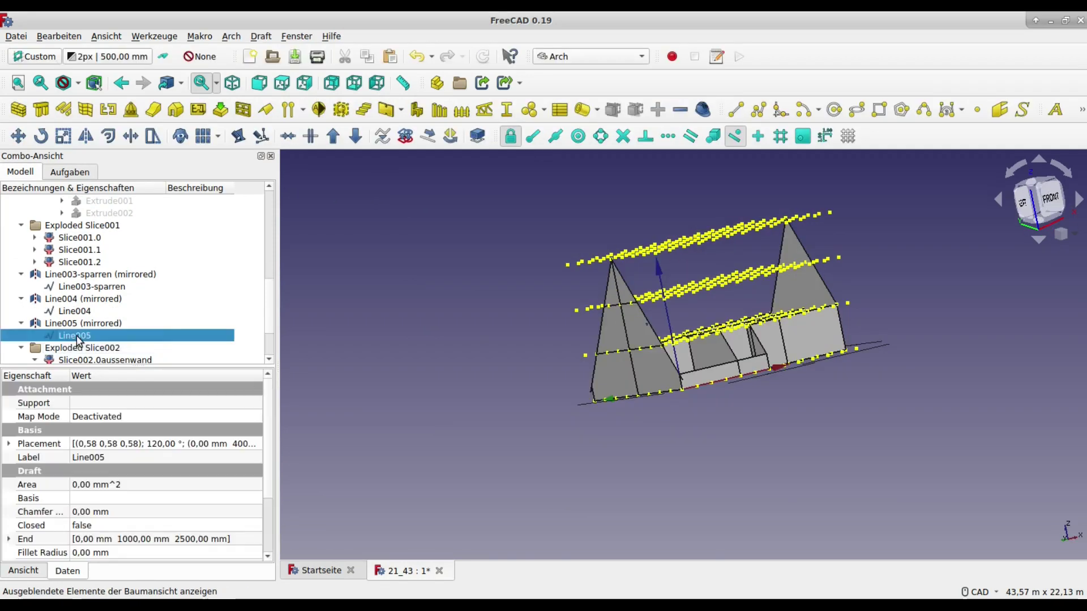
{"action": "left_click_drag", "start_coordinate": [71, 327], "coordinate": [86, 284]}
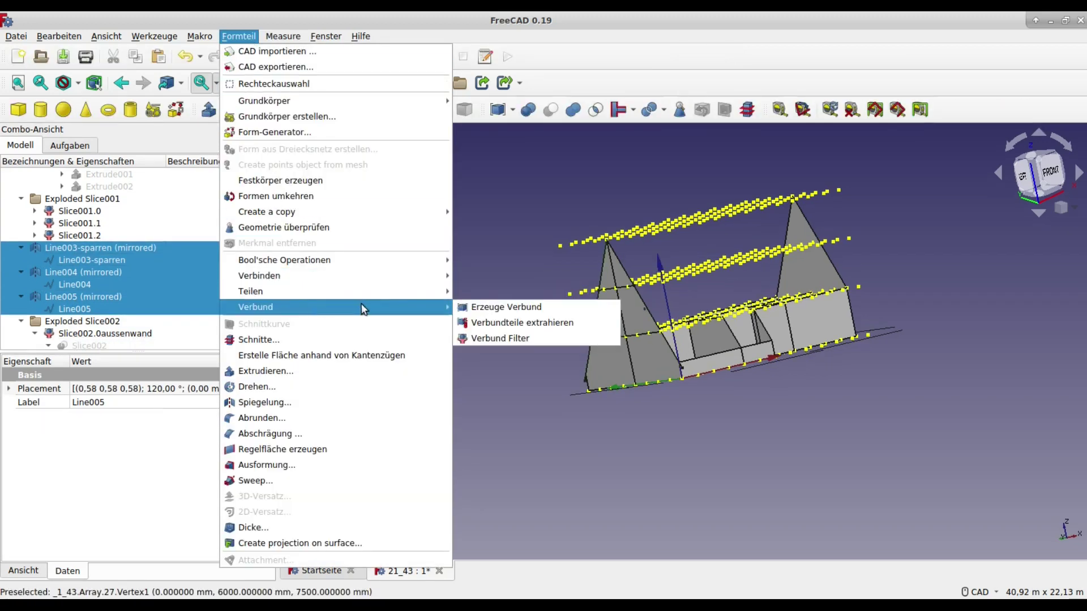
Combine the mirrored rafter lines into a compound named Compound-rahmen-gross
{"action": "left_click", "coordinate": [485, 308]}
{"action": "right_click", "coordinate": [63, 334]}
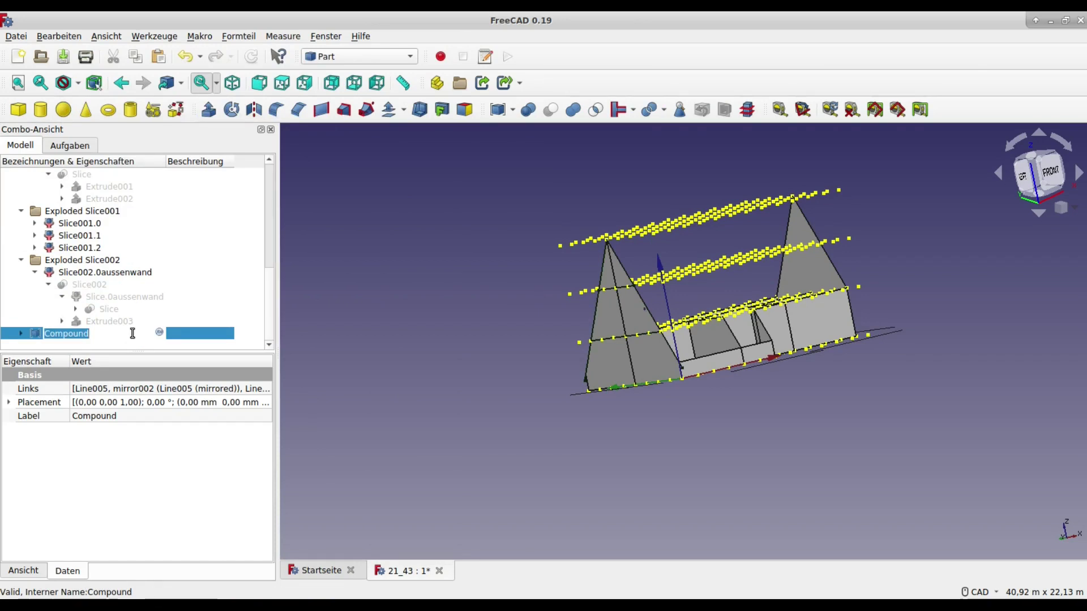
{"action": "key", "text": "End"}
{"action": "type", "text": "-rahmen-gro"}
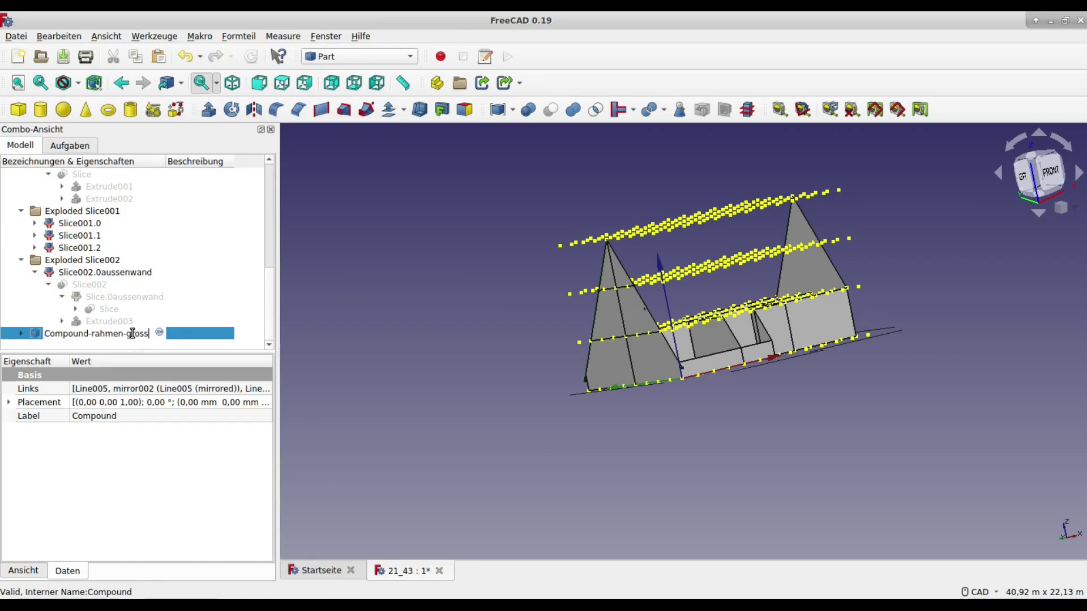
Array Compound-rahmen-gross 7 times along X at 1 m spacing, then select the Array object
{"action": "double_click", "coordinate": [136, 323]}
{"action": "type", "text": "7"}
{"action": "key", "text": "Tab"}
{"action": "type", "text": "1"}
{"action": "key", "text": "Tab"}
{"action": "key", "text": "Tab"}
{"action": "type", "text": "1m"}
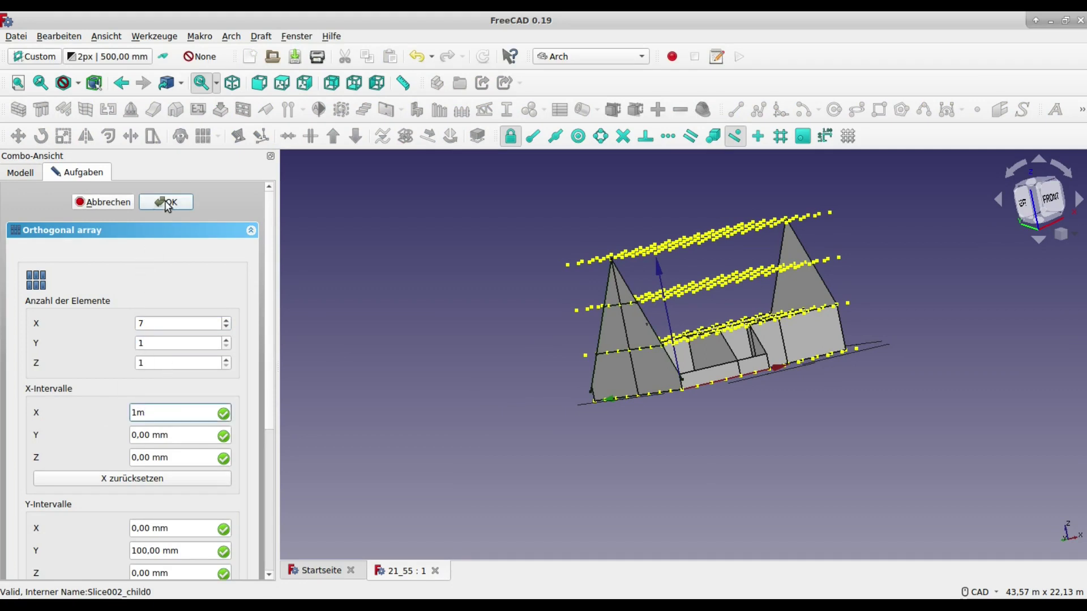
{"action": "left_click", "coordinate": [167, 203]}
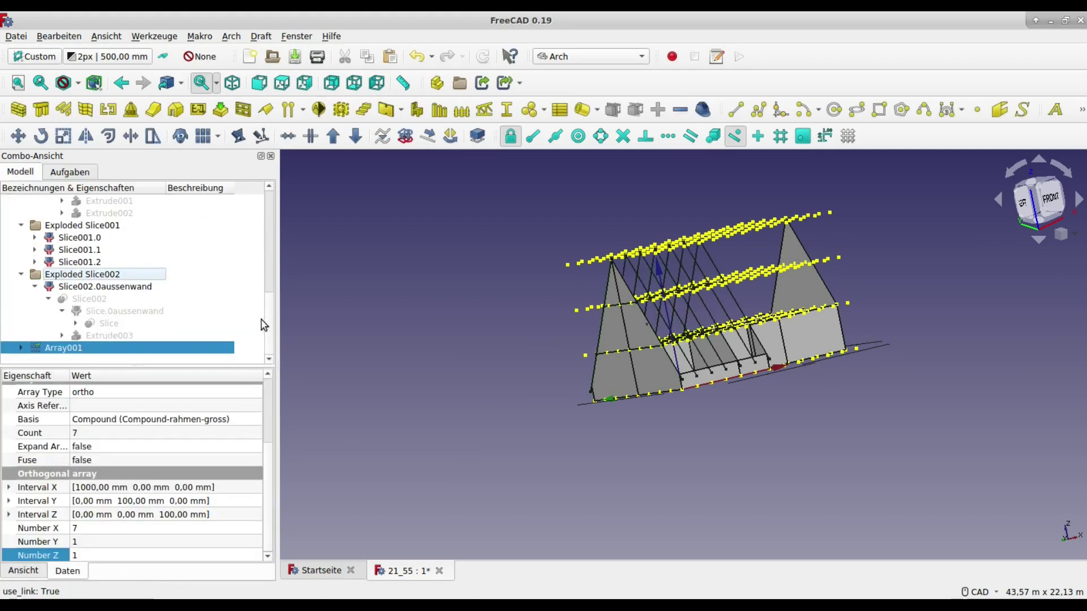
{"action": "left_click_drag", "start_coordinate": [271, 333], "coordinate": [276, 191]}
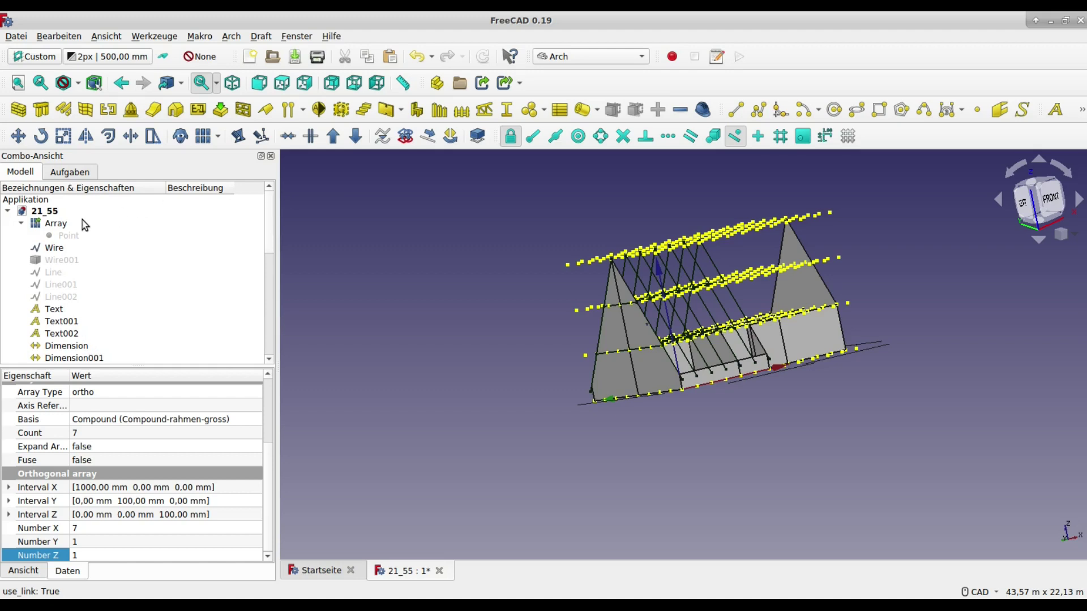
{"action": "left_click", "coordinate": [67, 223]}
{"action": "right_click", "coordinate": [66, 223]}
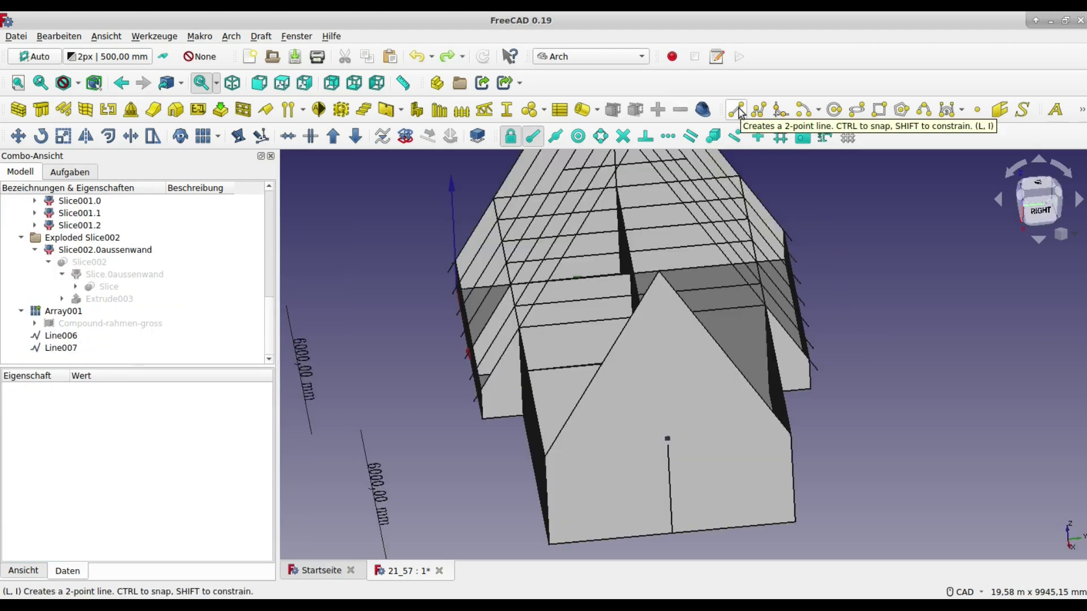
Draw a line from near the gable apex toward the lower left, trimmed to 650
{"action": "left_click", "coordinate": [737, 111]}
{"action": "left_click", "coordinate": [650, 283]}
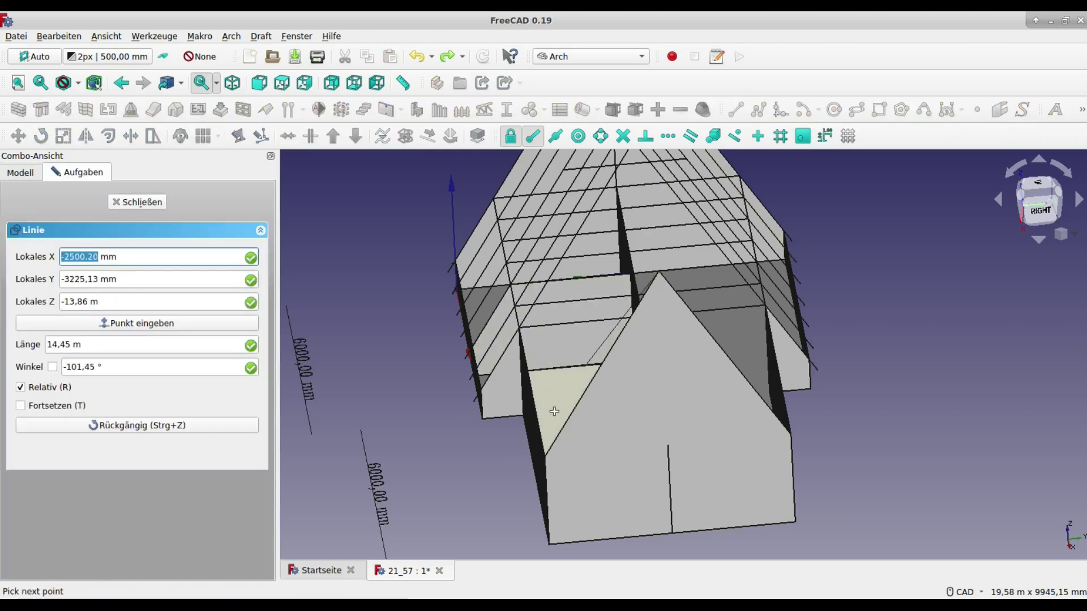
{"action": "left_click", "coordinate": [554, 443]}
{"action": "type", "text": "tr"}
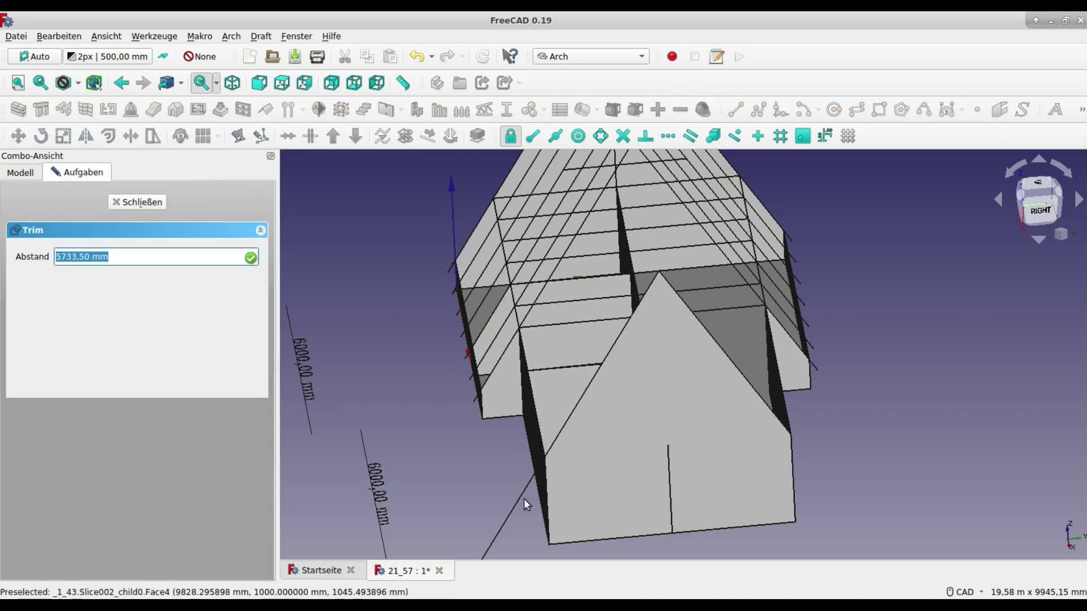
{"action": "type", "text": "650"}
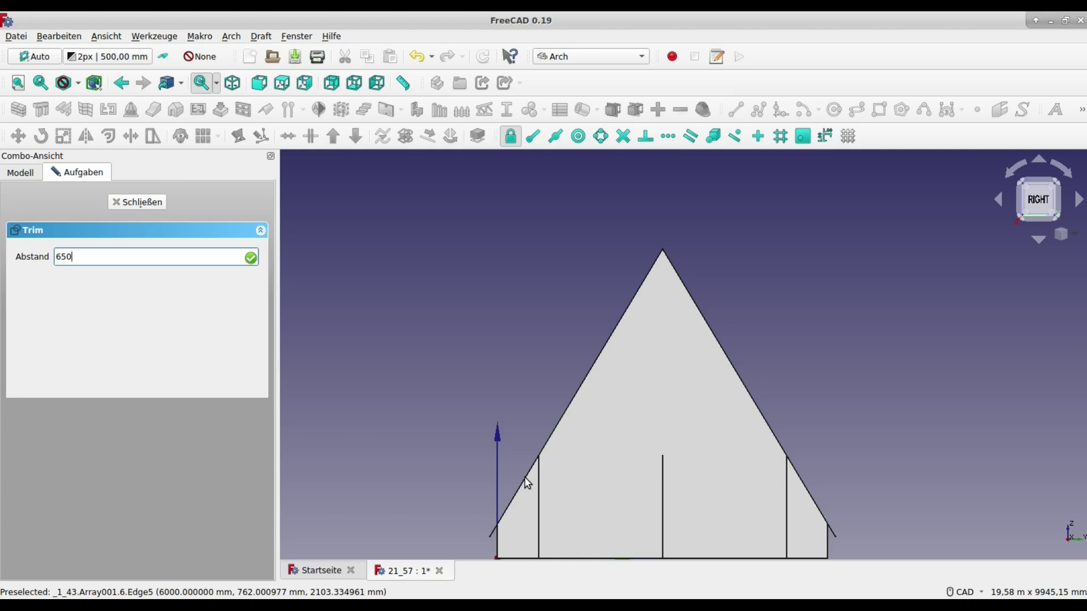
{"action": "key", "text": "Return"}
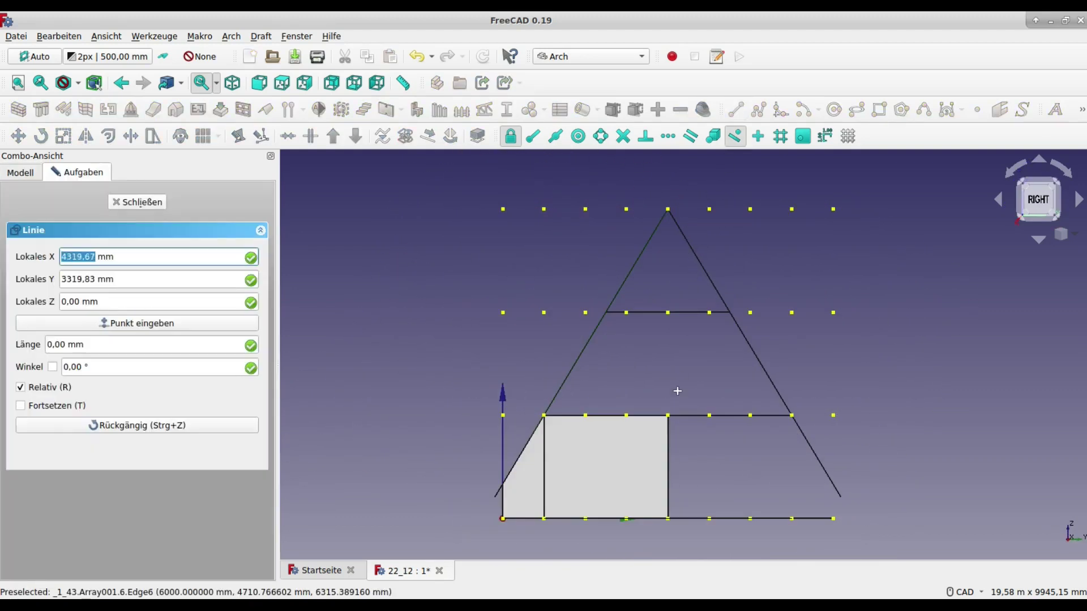
Draw a horizontal frame line from the wall corner vertex to the left vertex
{"action": "left_click", "coordinate": [667, 413]}
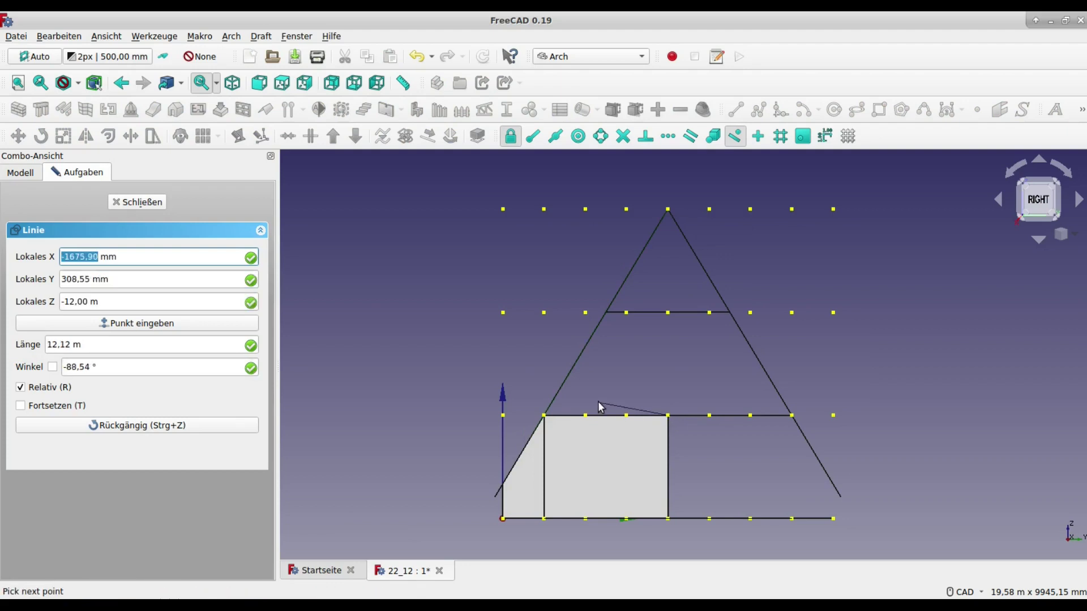
{"action": "key", "text": "x"}
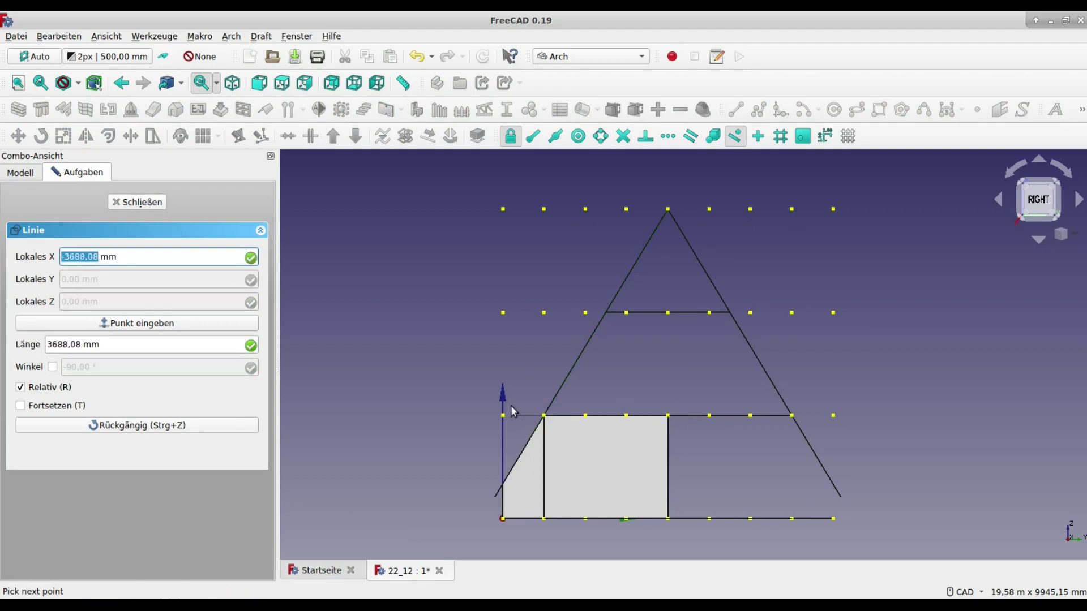
{"action": "left_click", "coordinate": [543, 418]}
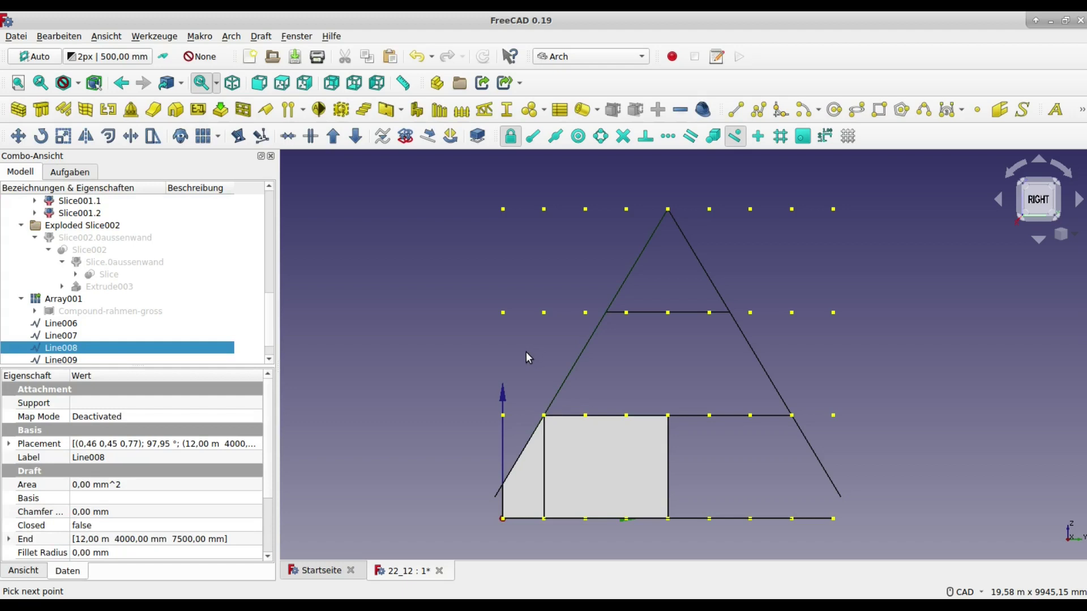
{"action": "middle_click_drag", "start_coordinate": [518, 343], "coordinate": [531, 363]}
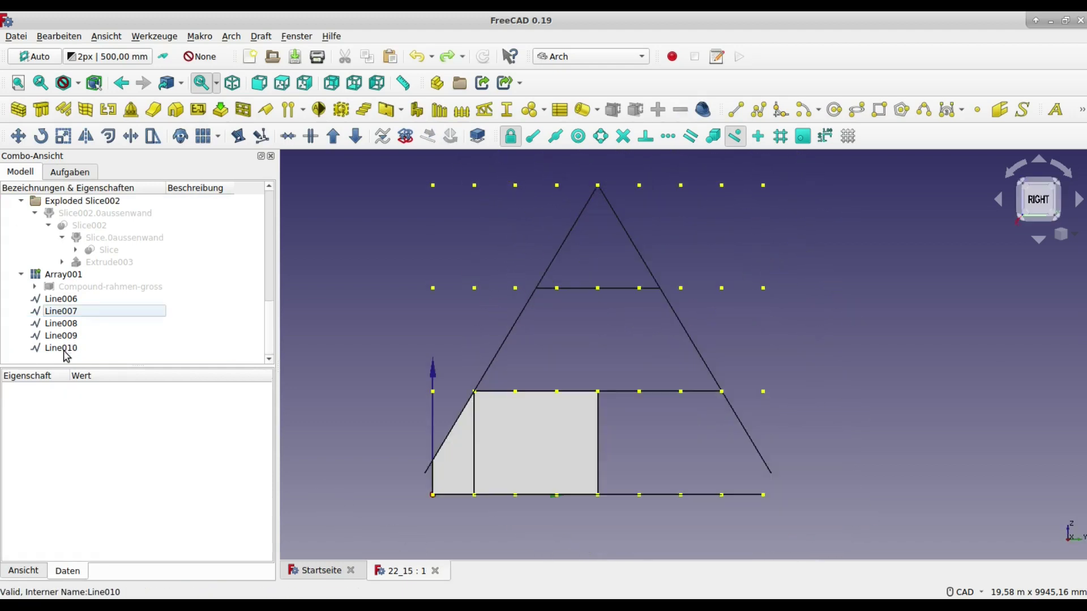
Mirror Line008–Line010 across the vertical line from the gable apex to its midpoint
{"action": "left_click", "coordinate": [63, 349]}
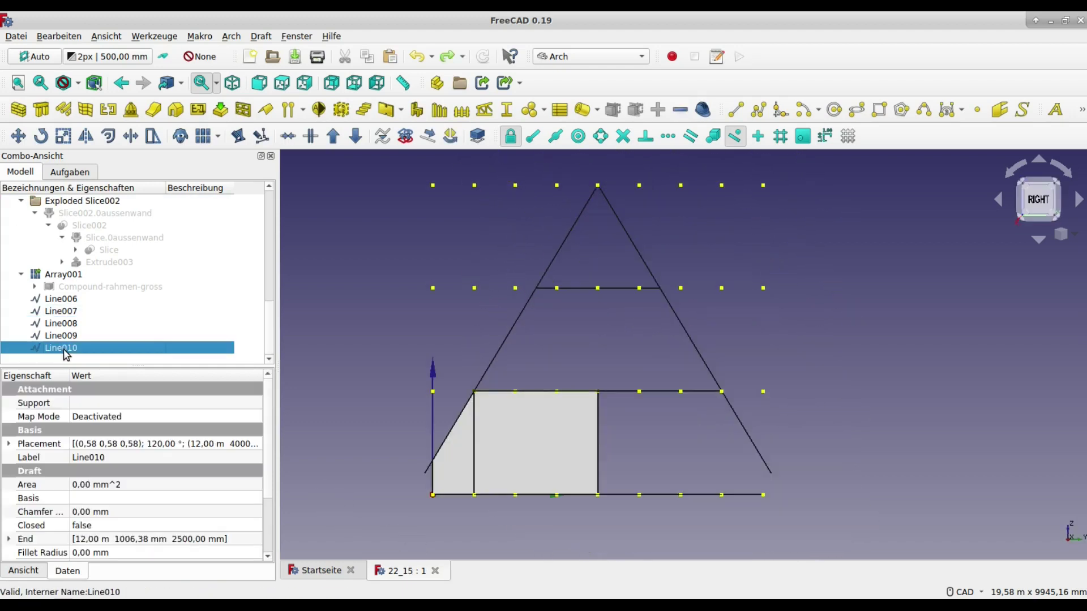
{"action": "left_click", "coordinate": [69, 336], "text": "shift"}
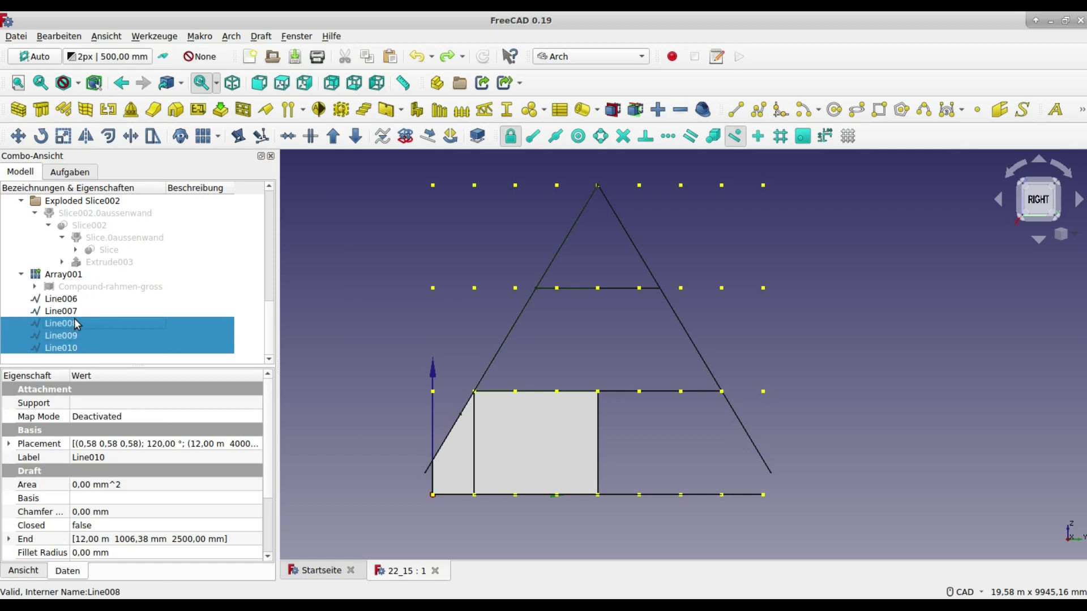
{"action": "left_click", "coordinate": [87, 138]}
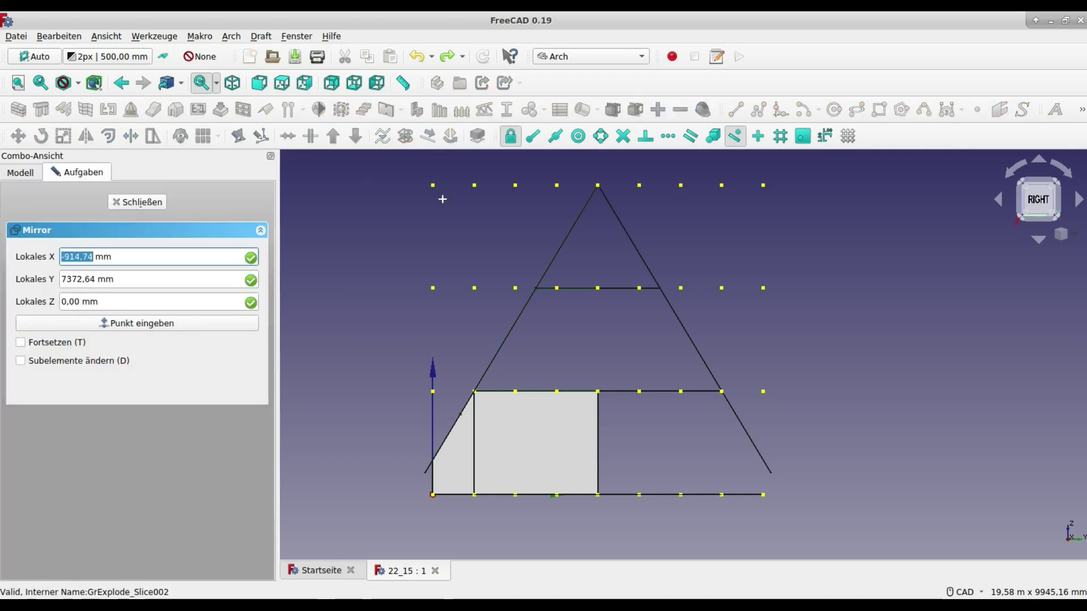
{"action": "left_click", "coordinate": [597, 185]}
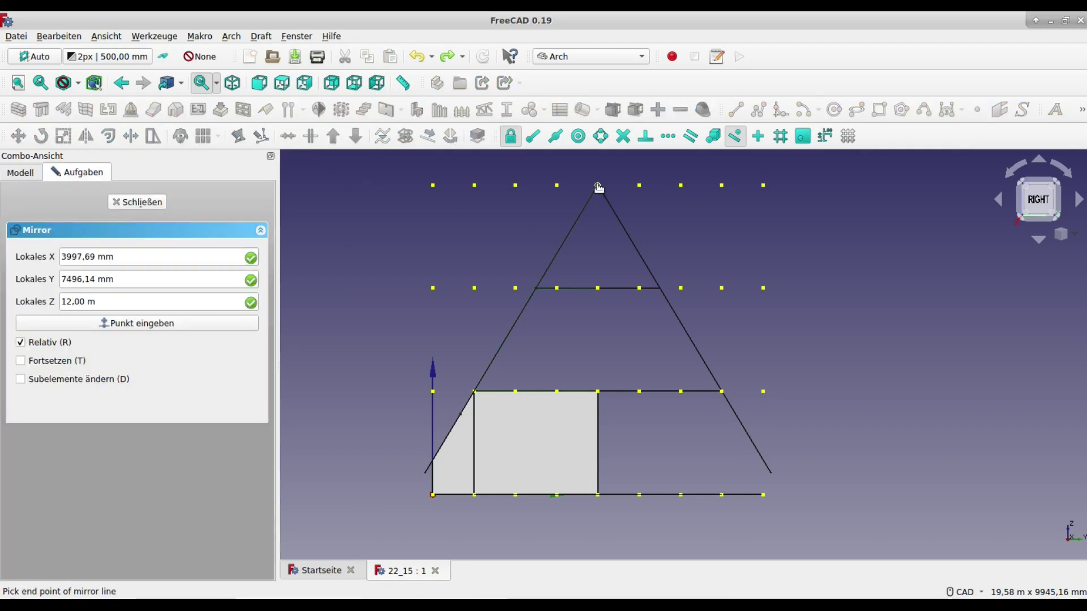
{"action": "left_click", "coordinate": [599, 288]}
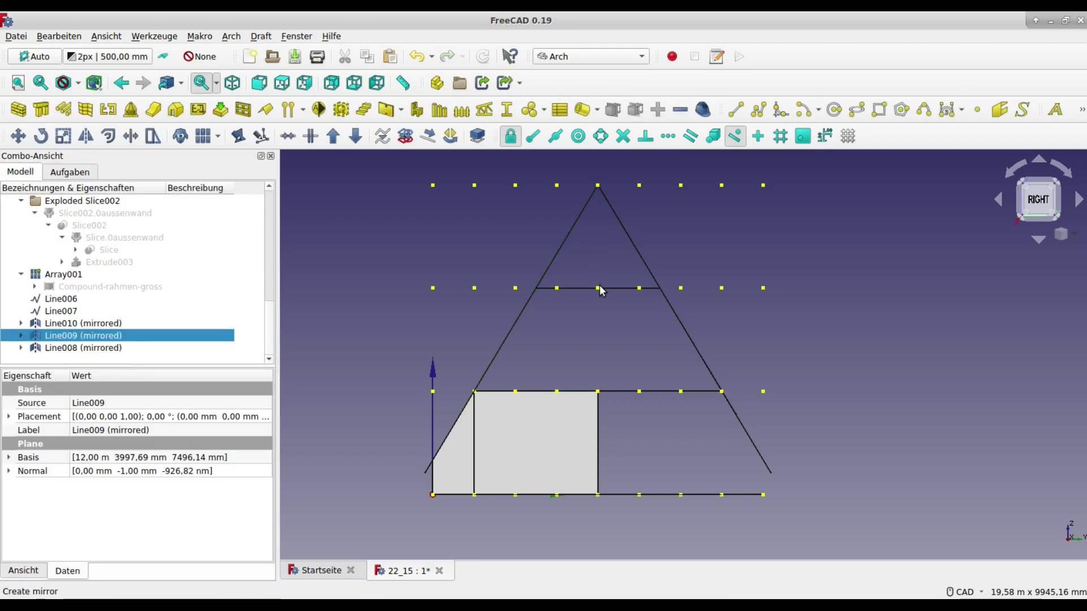
{"action": "middle_click_drag", "start_coordinate": [598, 323], "coordinate": [523, 400]}
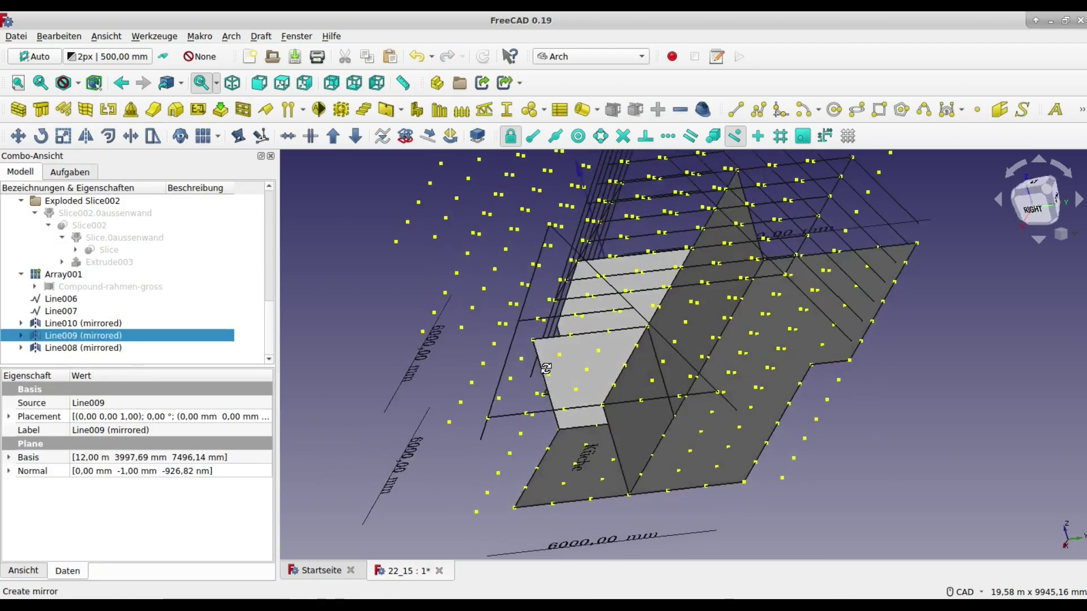
{"action": "left_click_drag", "start_coordinate": [69, 347], "coordinate": [85, 285]}
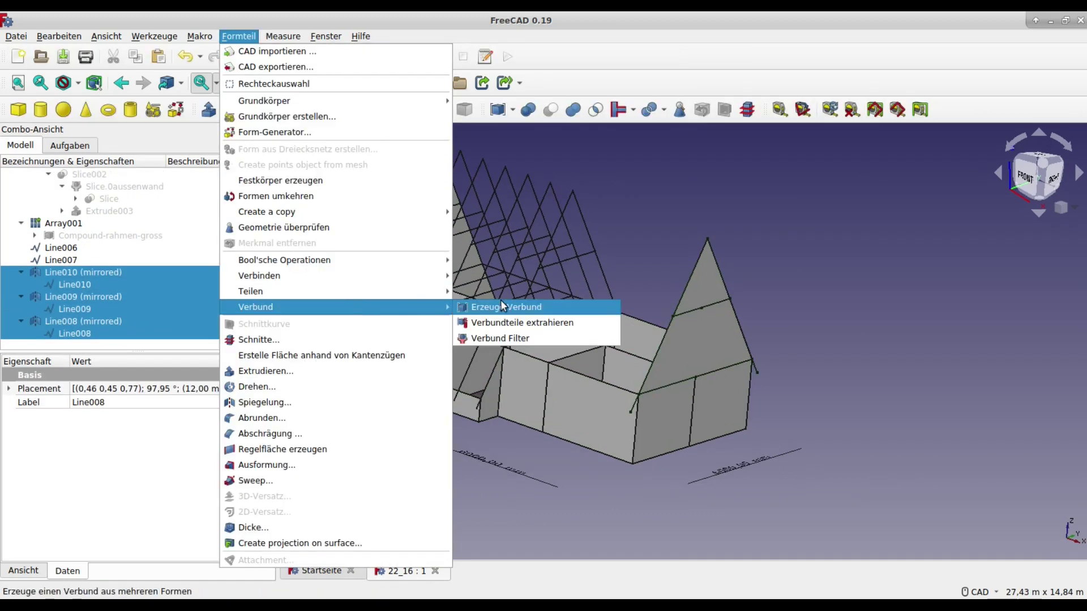
Combine the selected gable lines into a compound renamed Compound001-rahmen-klein
{"action": "left_click", "coordinate": [503, 306]}
{"action": "type", "text": "ein"}
{"action": "key", "text": "Return"}
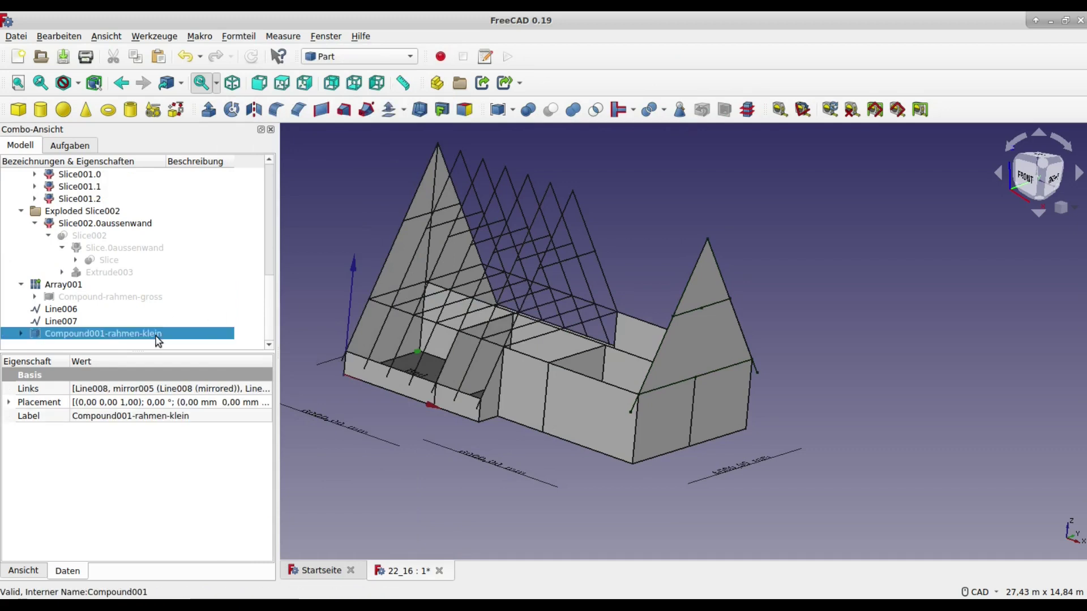
Create Array002: Compound001-rahmen-klein repeated 6 times at −1 m along X
{"action": "left_click", "coordinate": [204, 136]}
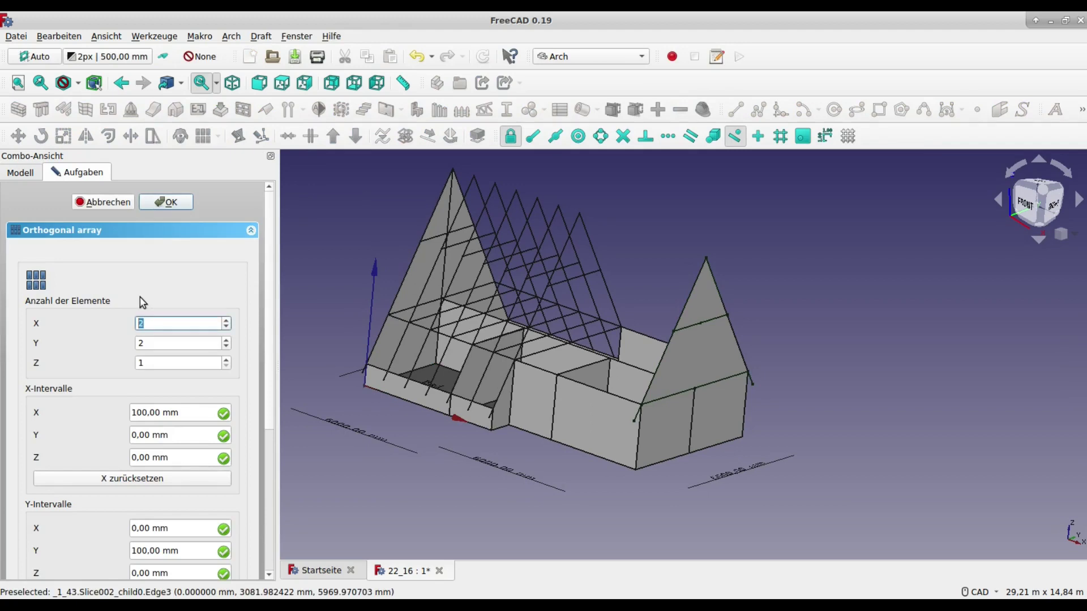
{"action": "key", "text": "Tab"}
{"action": "type", "text": "1"}
{"action": "key", "text": "Tab"}
{"action": "key", "text": "Tab"}
{"action": "type", "text": "-1"}
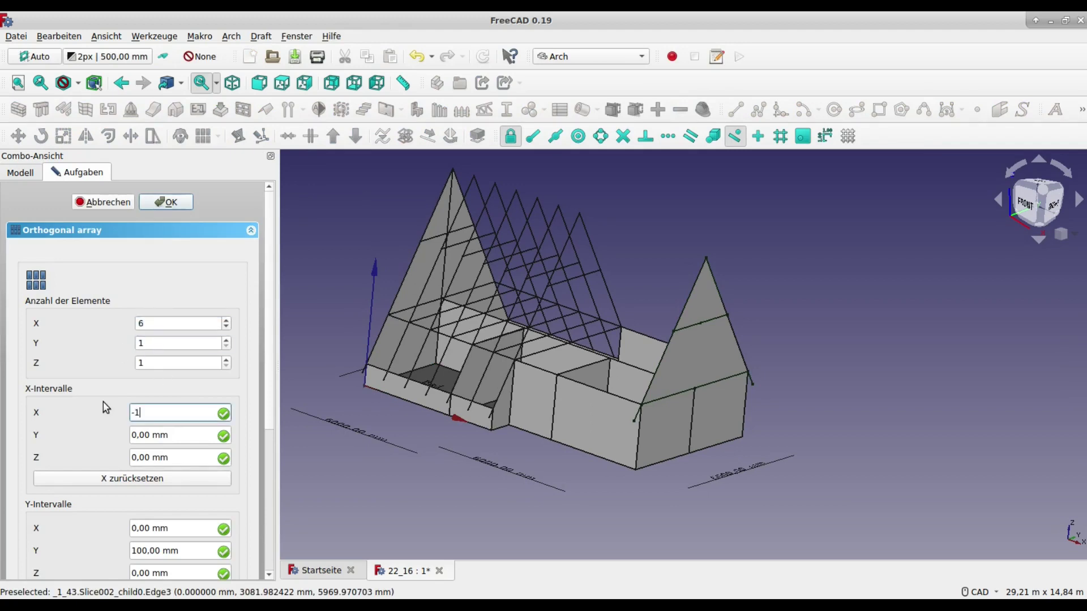
{"action": "left_click", "coordinate": [176, 202]}
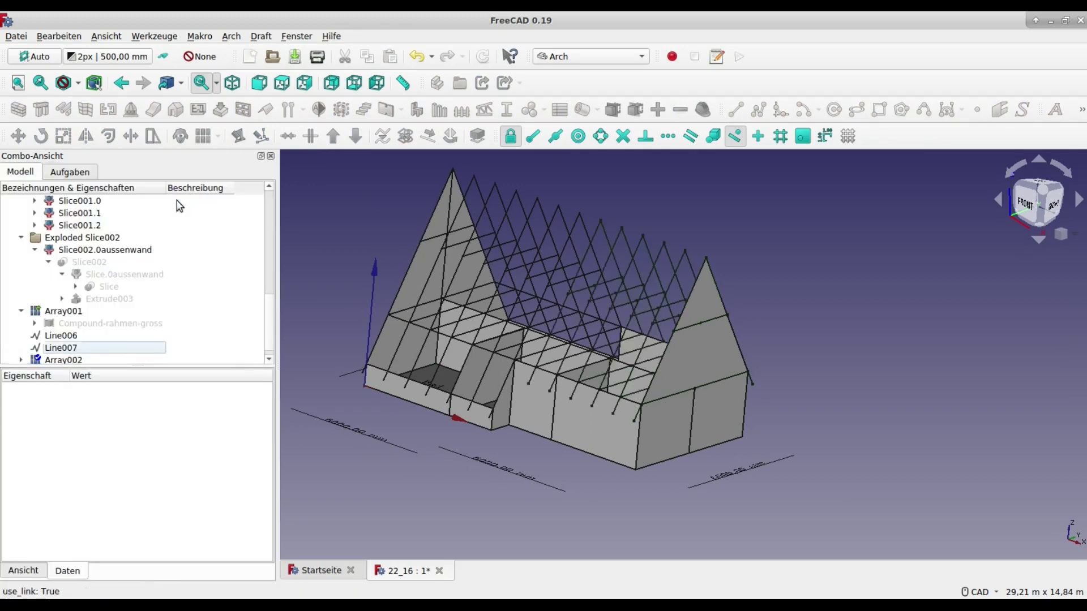
{"action": "left_click", "coordinate": [85, 158]}
{"action": "left_click_drag", "start_coordinate": [373, 151], "coordinate": [914, 545]}
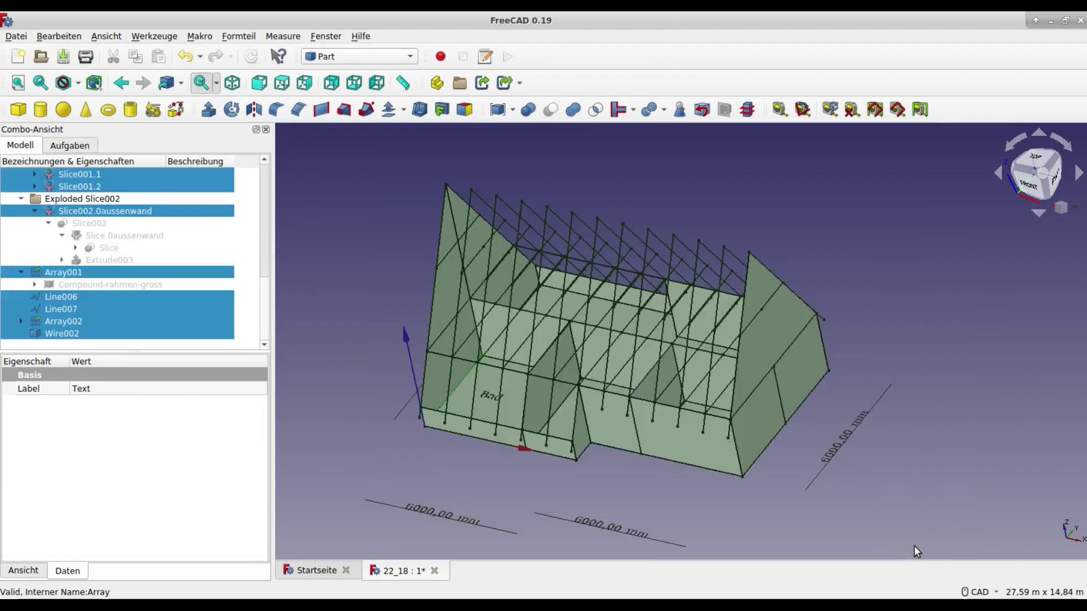
Export the selected house to statik.ifc, overwriting the old file, and show the IFC import preferences
{"action": "left_click", "coordinate": [10, 38]}
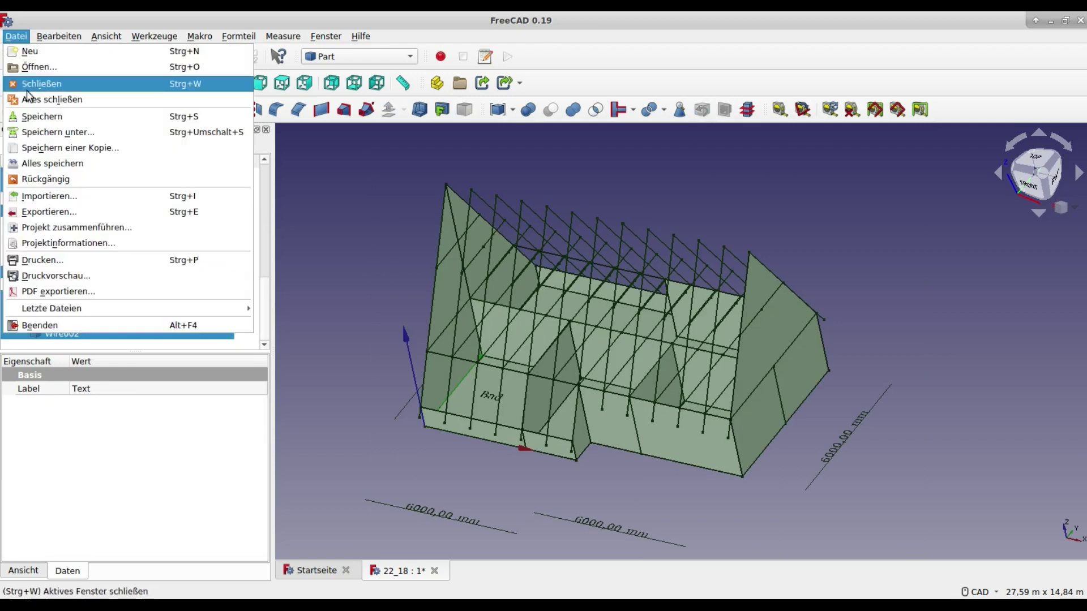
{"action": "left_click", "coordinate": [65, 214]}
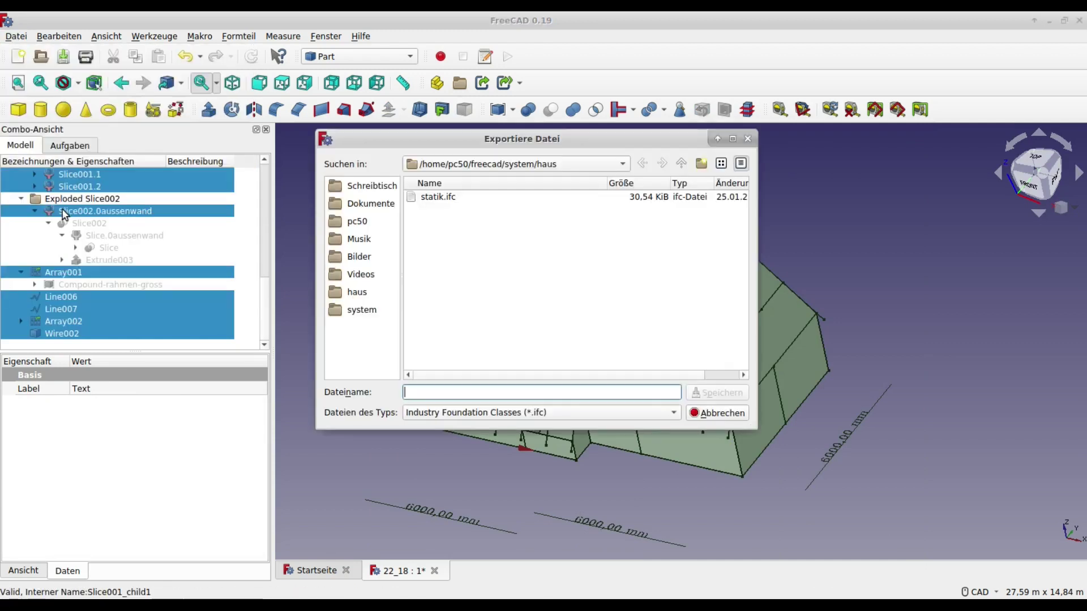
{"action": "left_click", "coordinate": [437, 200]}
{"action": "left_click", "coordinate": [718, 397]}
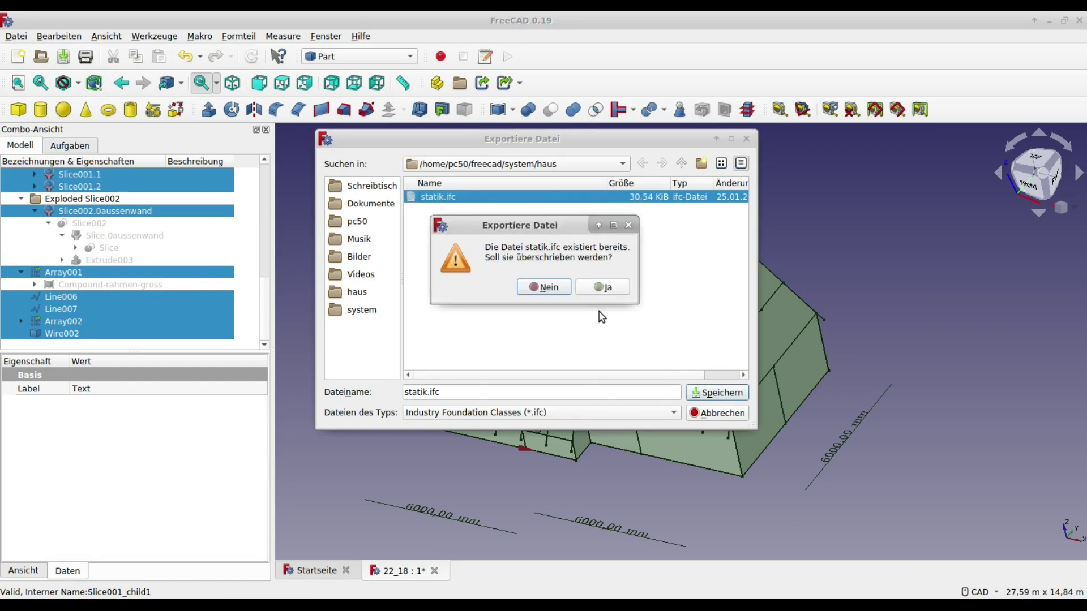
{"action": "left_click", "coordinate": [607, 286]}
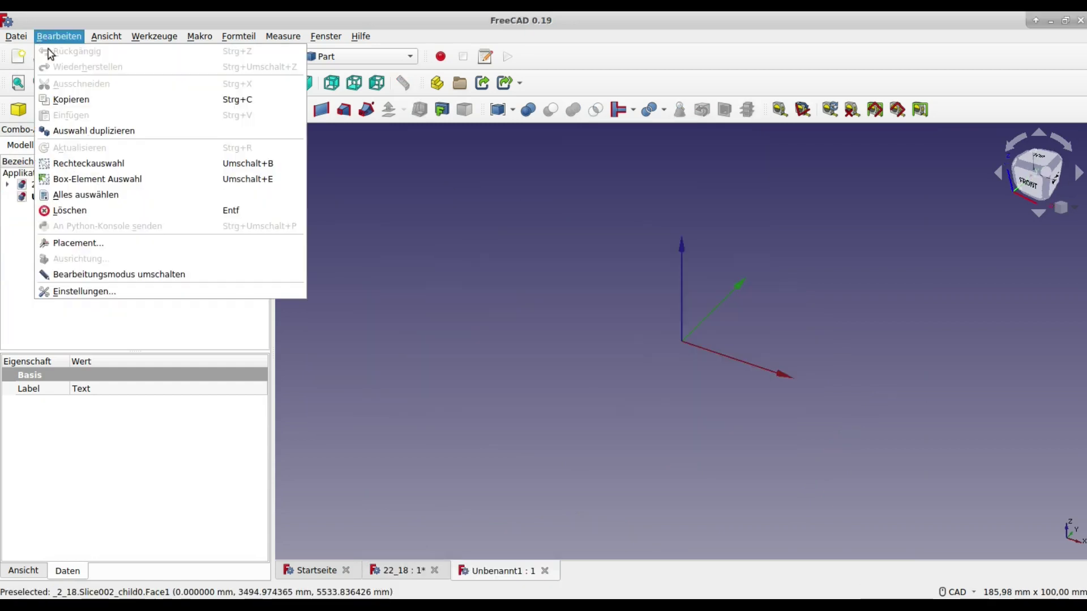
{"action": "left_click", "coordinate": [103, 292]}
{"action": "left_click", "coordinate": [351, 262]}
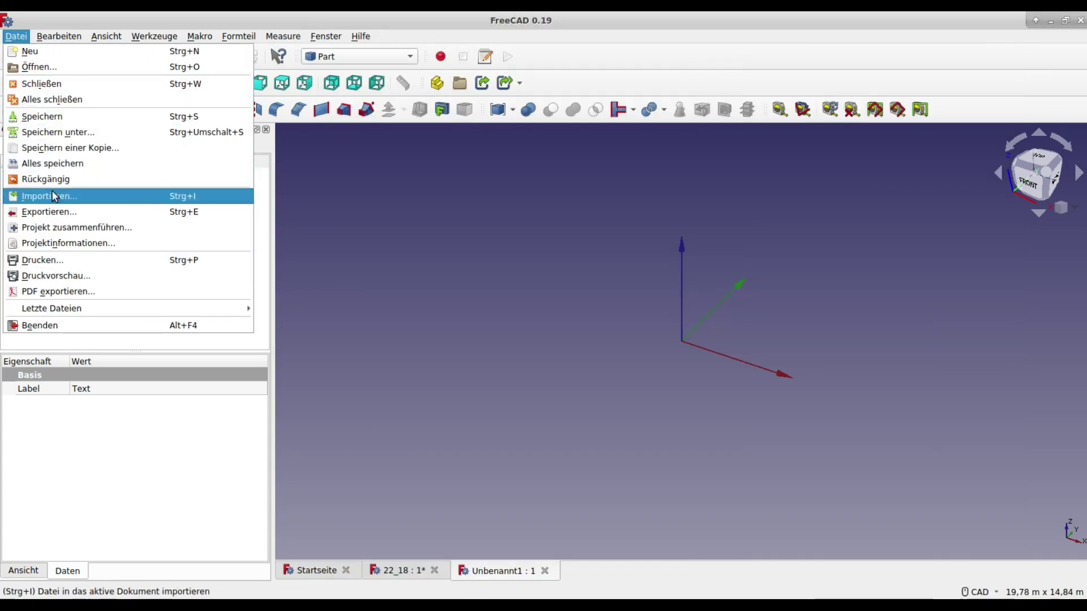
Import statik.ifc from the haus folder into the new empty document
{"action": "left_click", "coordinate": [57, 195]}
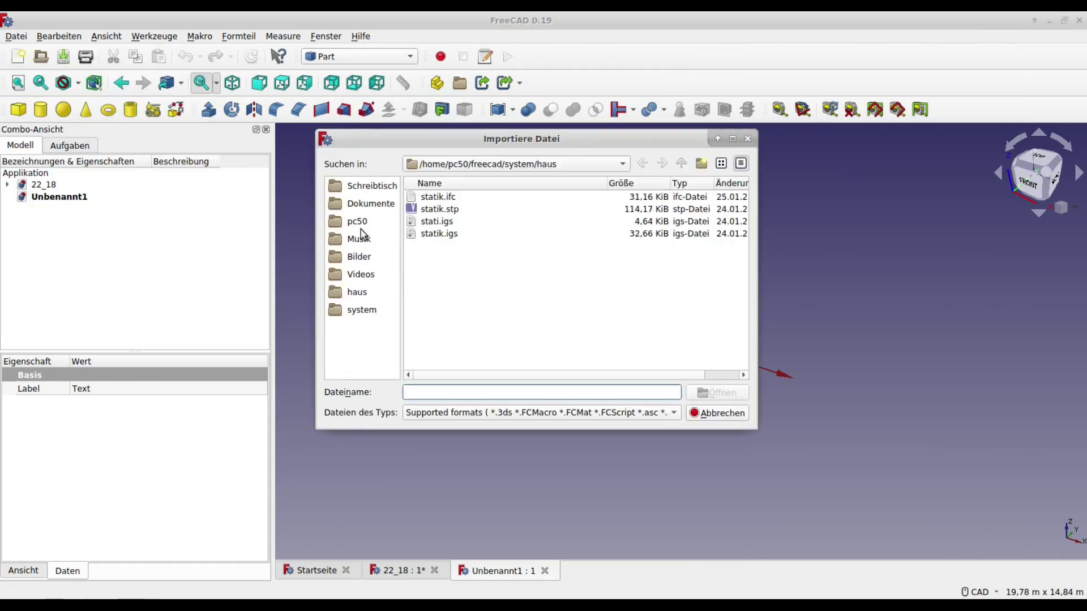
{"action": "left_click", "coordinate": [429, 199]}
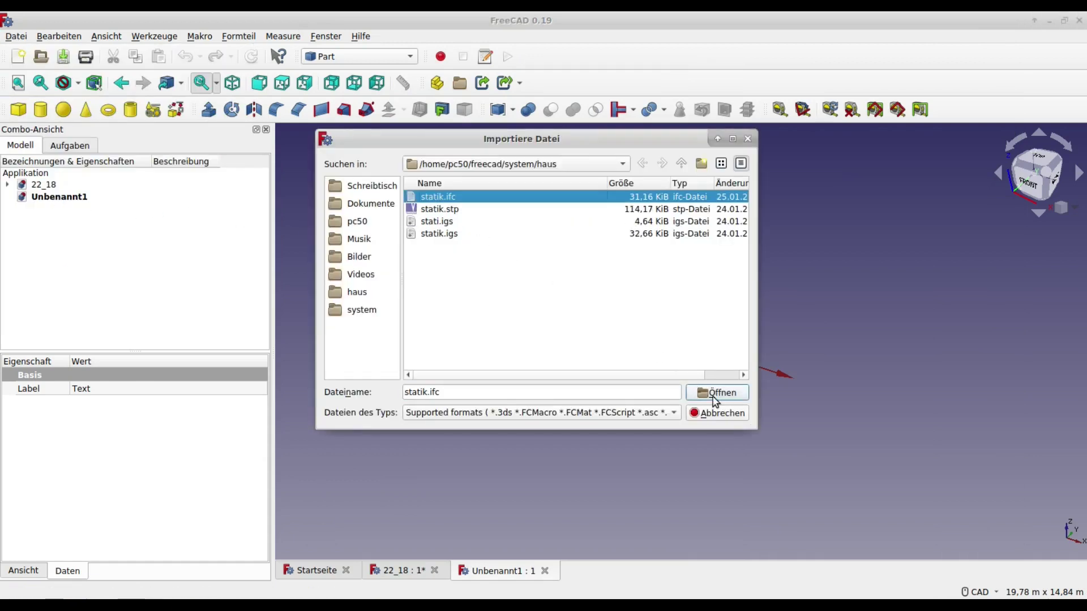
{"action": "left_click", "coordinate": [716, 392]}
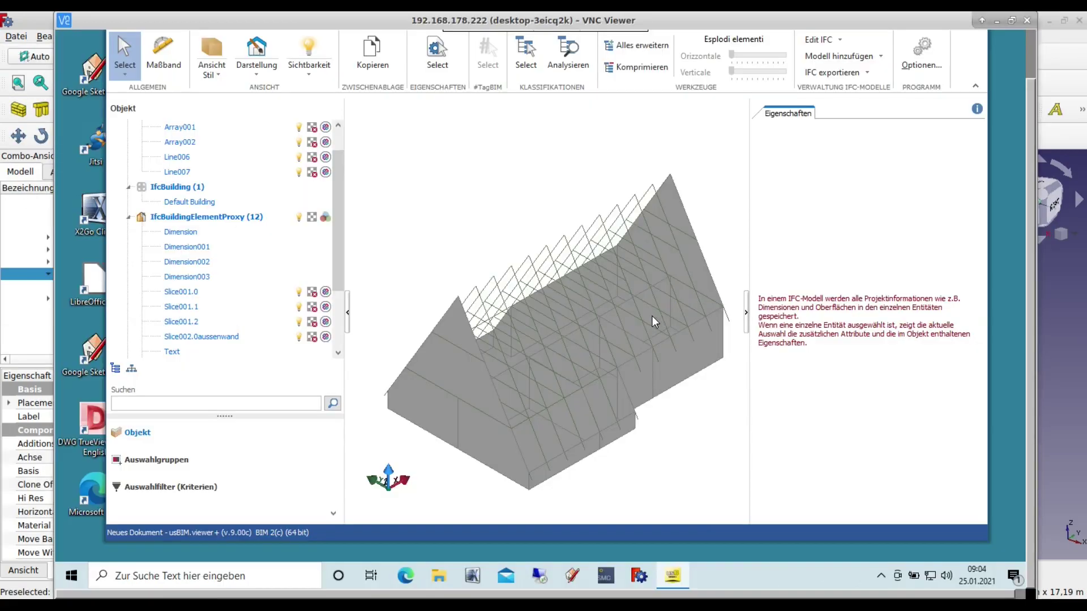
Select the Slice001.0 roof sections and switch 01 - statik.ifc into IFC editing mode
{"action": "left_click", "coordinate": [652, 316]}
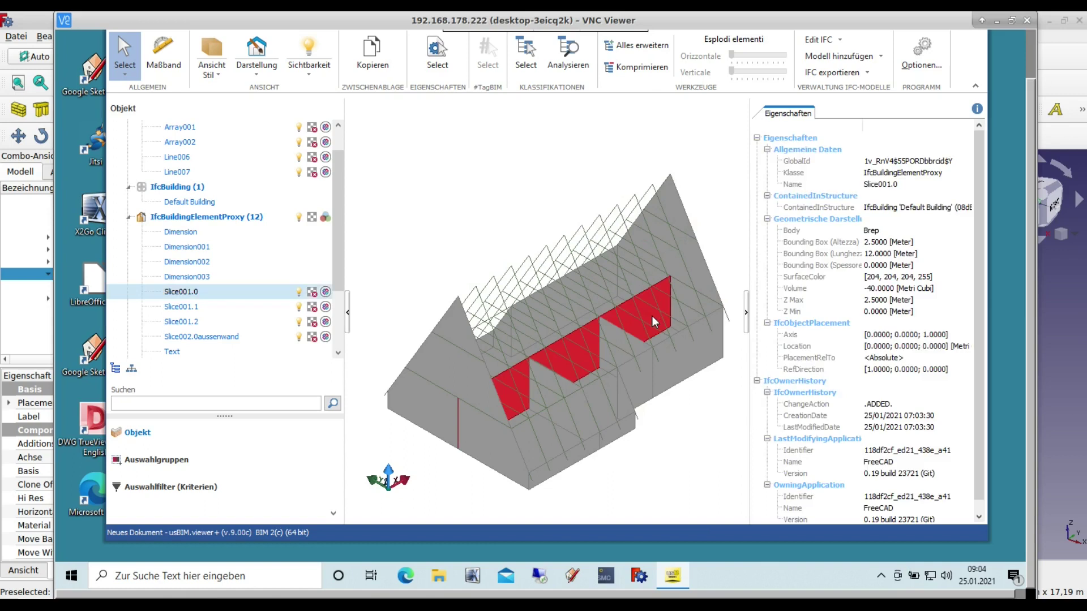
{"action": "left_click", "coordinate": [840, 40]}
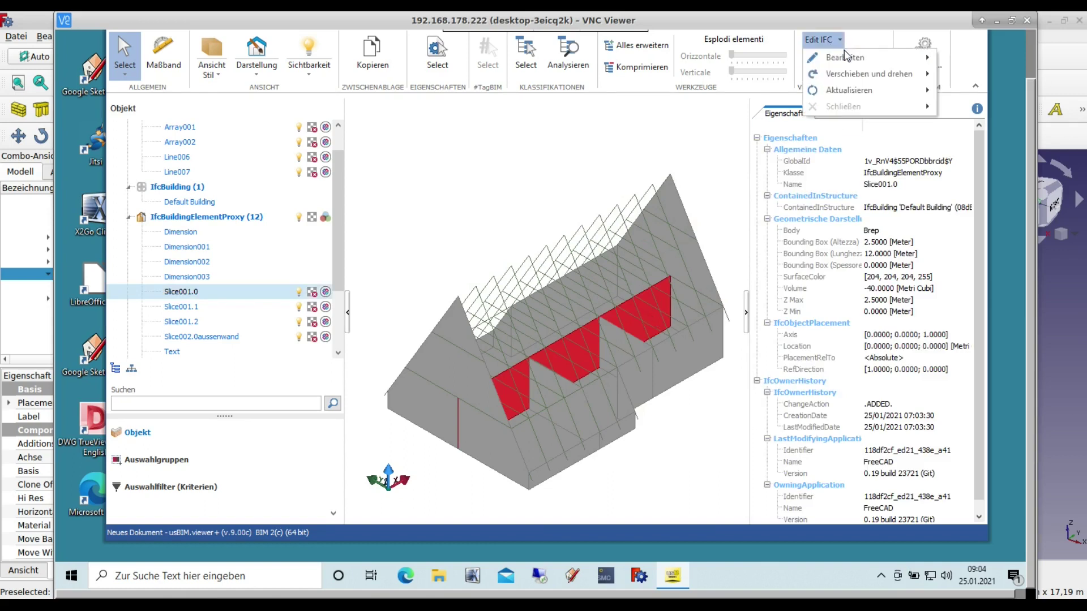
{"action": "mouse_move", "coordinate": [844, 58]}
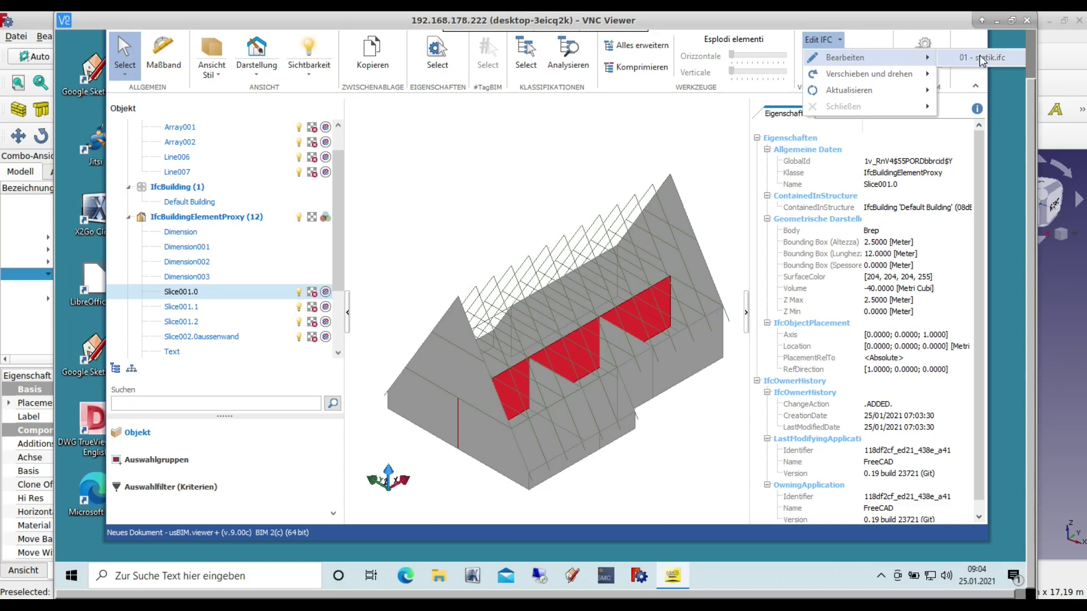
{"action": "left_click", "coordinate": [975, 58]}
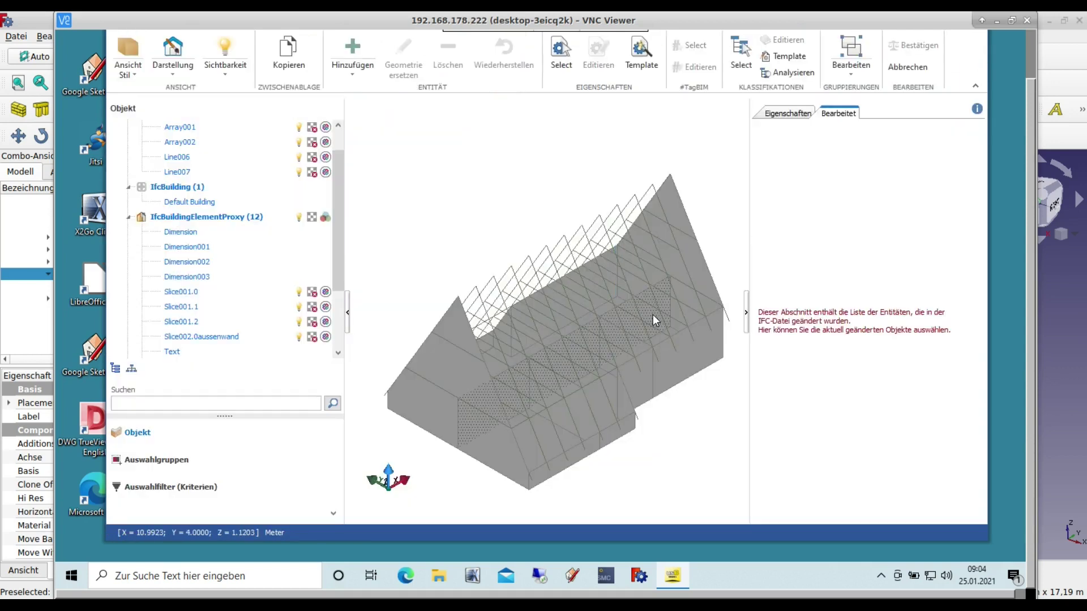
Open Slice001.0's property editor and add a new property group with a text property
{"action": "left_click", "coordinate": [595, 58]}
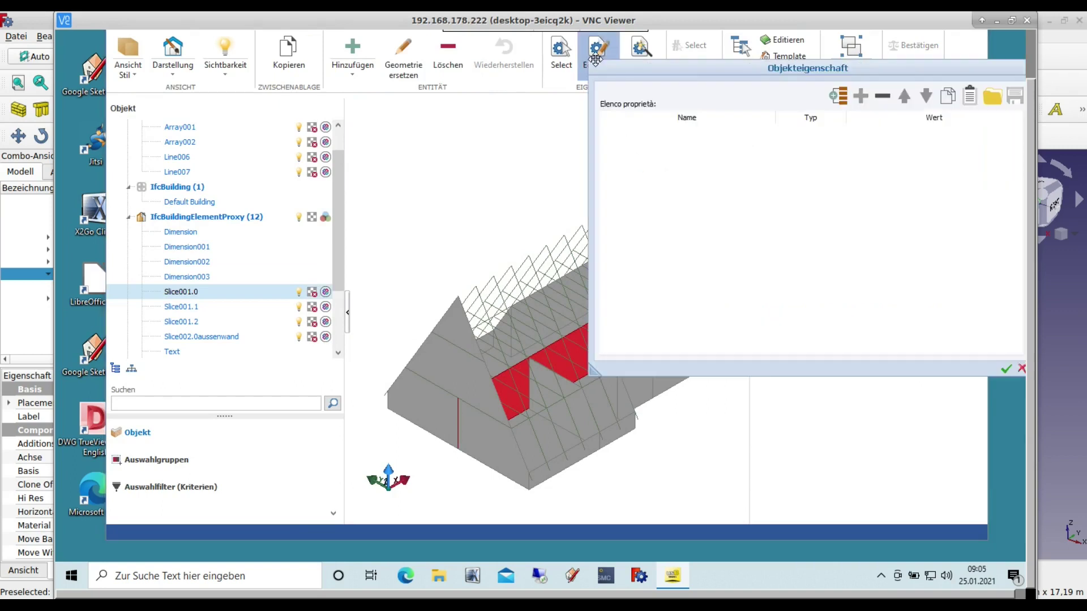
{"action": "left_click", "coordinate": [839, 97]}
{"action": "left_click", "coordinate": [861, 96]}
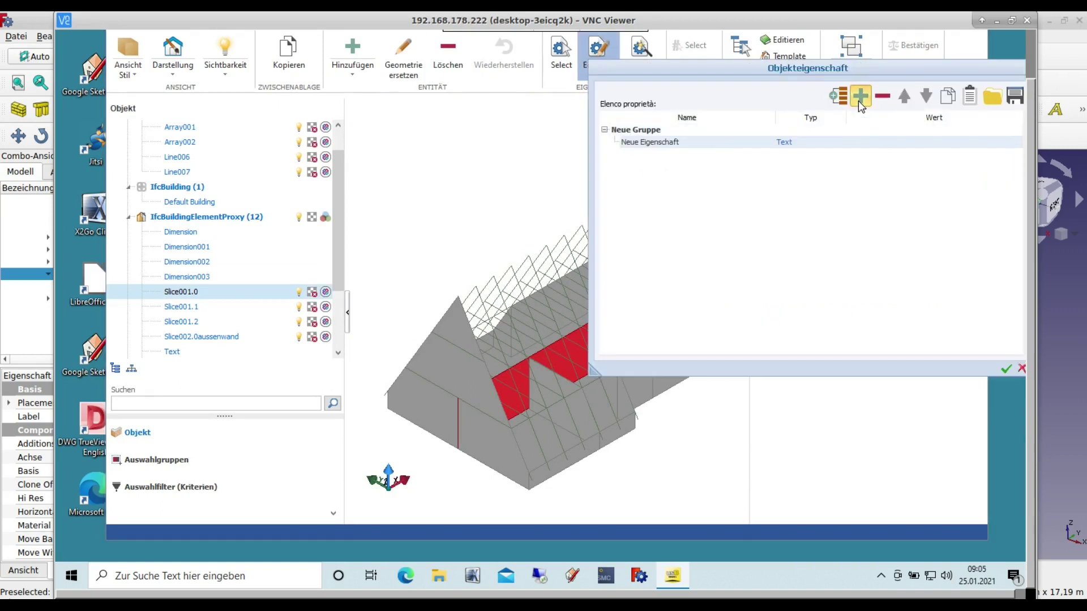
Name the property dimensionierung, set its value to 11,5 cm, and commit it to statik.ifc
{"action": "double_click", "coordinate": [703, 144]}
{"action": "type", "text": "dimensioni"}
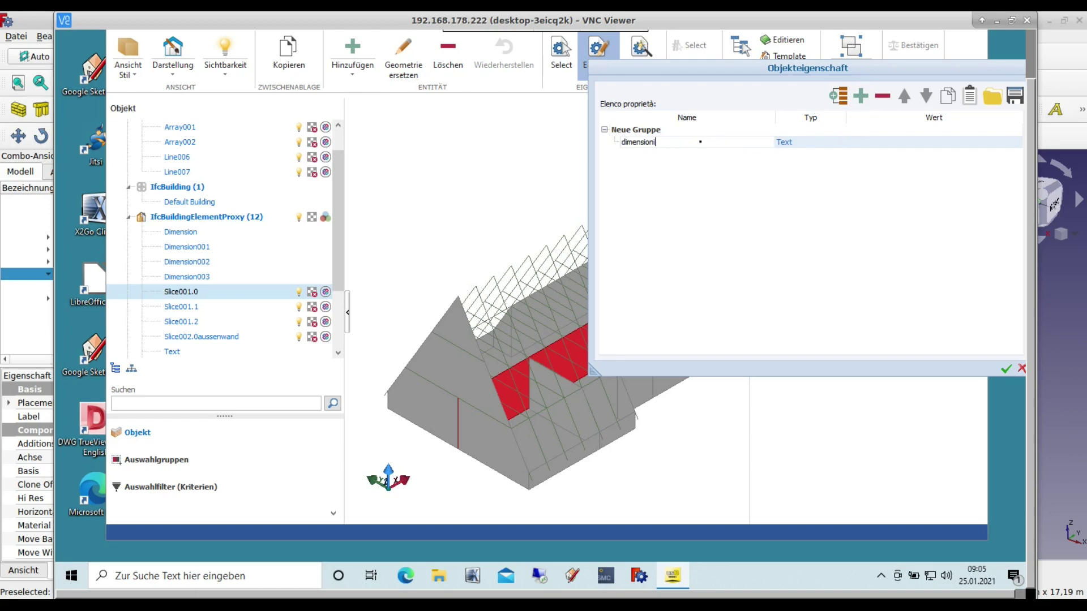
{"action": "double_click", "coordinate": [887, 141]}
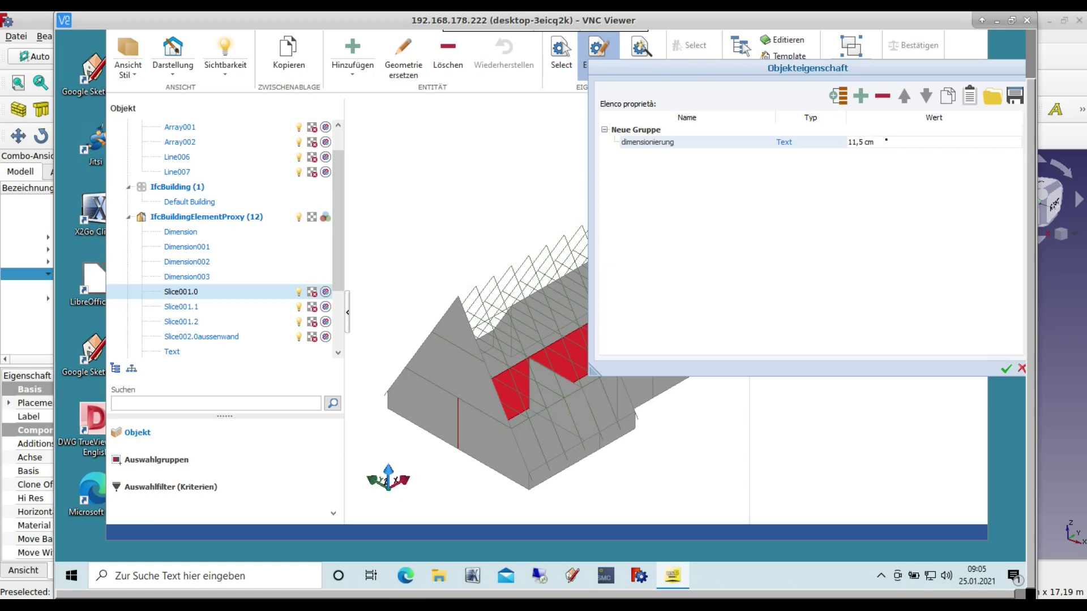
{"action": "key", "text": "Return"}
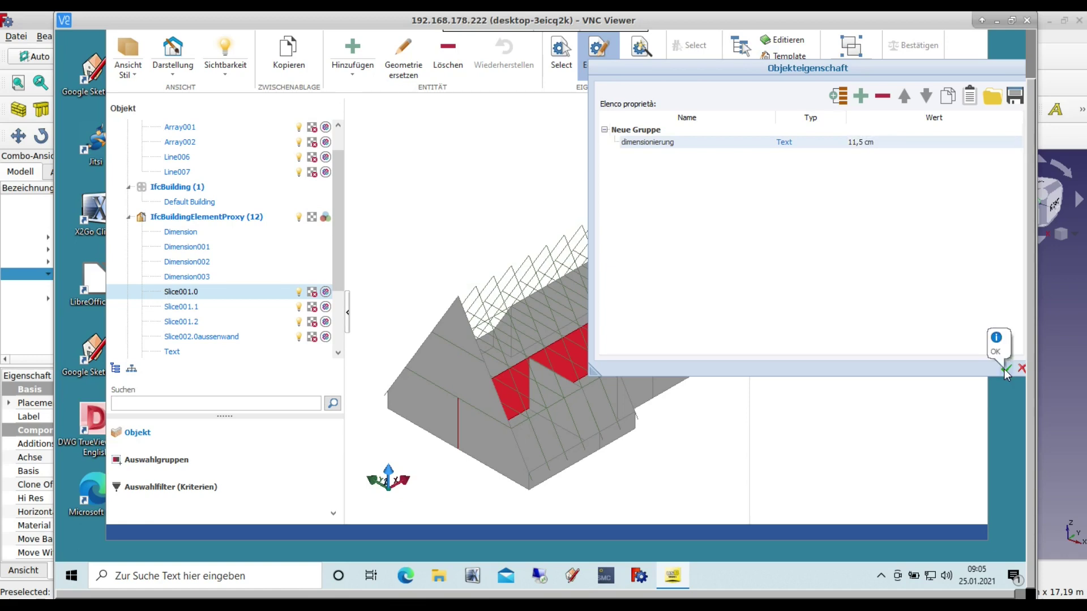
{"action": "left_click", "coordinate": [1005, 371]}
{"action": "left_click", "coordinate": [915, 46]}
Apply the edits and export the model as 01 - statik.ifc, overwriting the existing file
{"action": "left_click", "coordinate": [574, 324]}
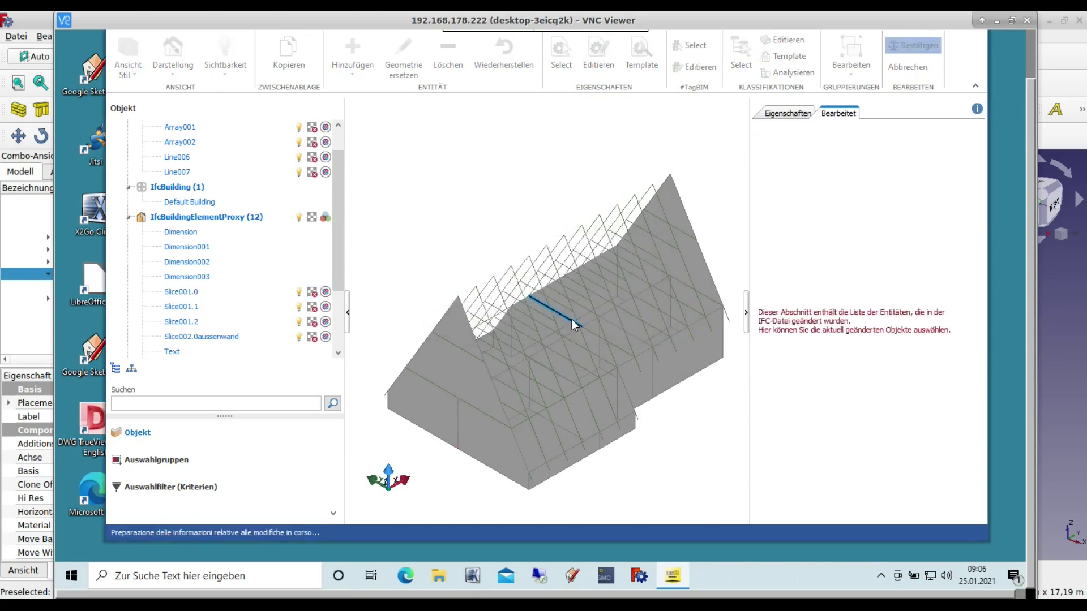
{"action": "left_click", "coordinate": [869, 73]}
{"action": "mouse_move", "coordinate": [854, 90]}
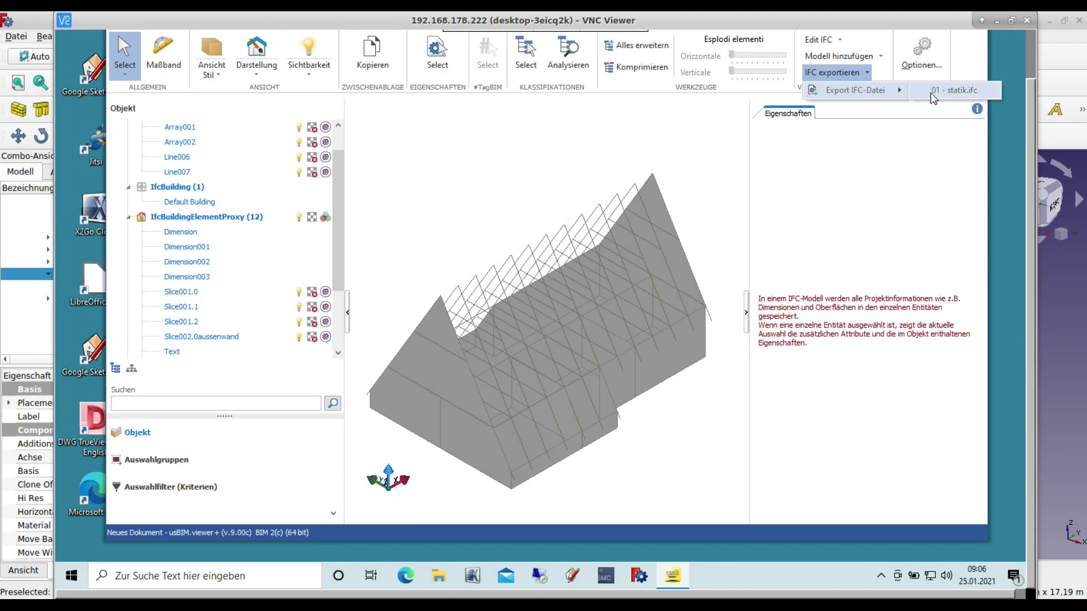
{"action": "left_click", "coordinate": [944, 92]}
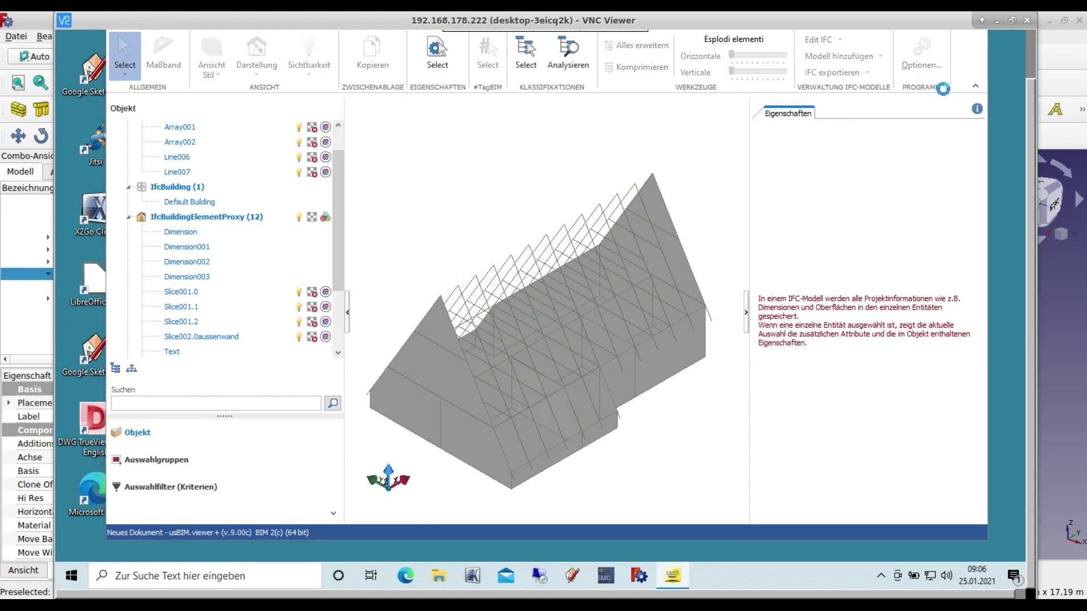
{"action": "left_click", "coordinate": [722, 433]}
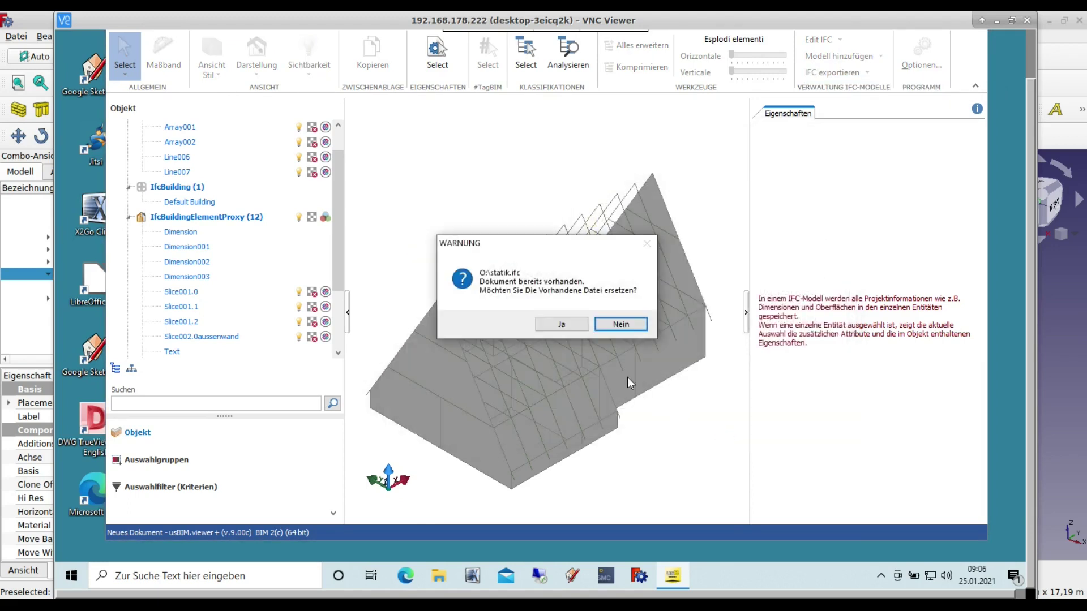
{"action": "left_click", "coordinate": [564, 325]}
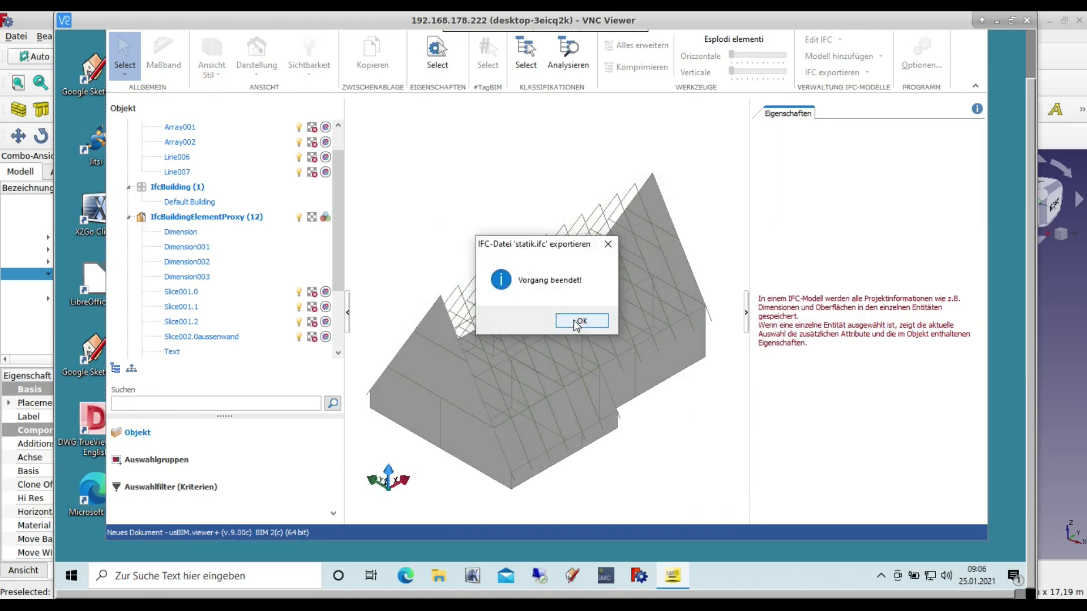
Select Slice001.0 and check its 11,5 cm dimensionierung in Eigenschaften
{"action": "left_click", "coordinate": [576, 321]}
{"action": "left_click", "coordinate": [637, 314]}
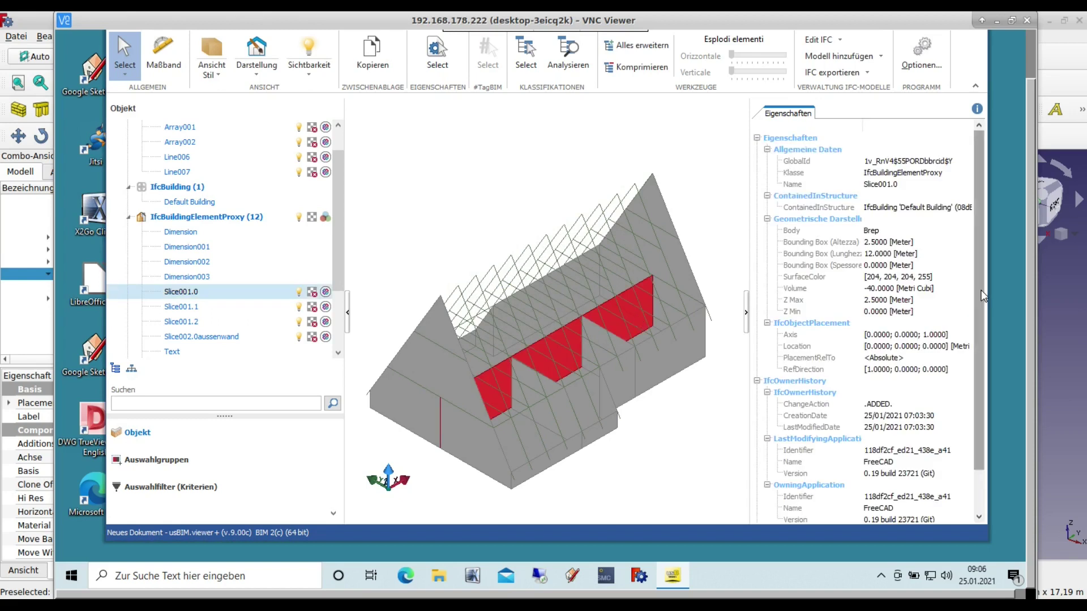
{"action": "scroll", "coordinate": [983, 295], "scroll_direction": "down", "scroll_amount": 3}
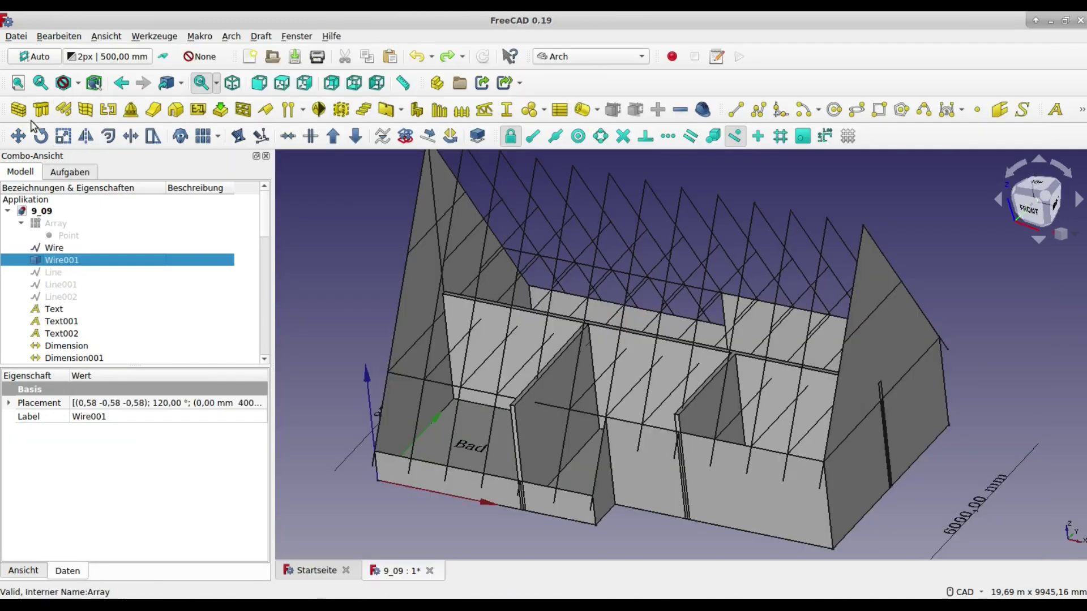
Build wall Wand001 from Wire001 with a 240 mm width and 8 m height
{"action": "left_click", "coordinate": [19, 113]}
{"action": "left_click", "coordinate": [60, 551]}
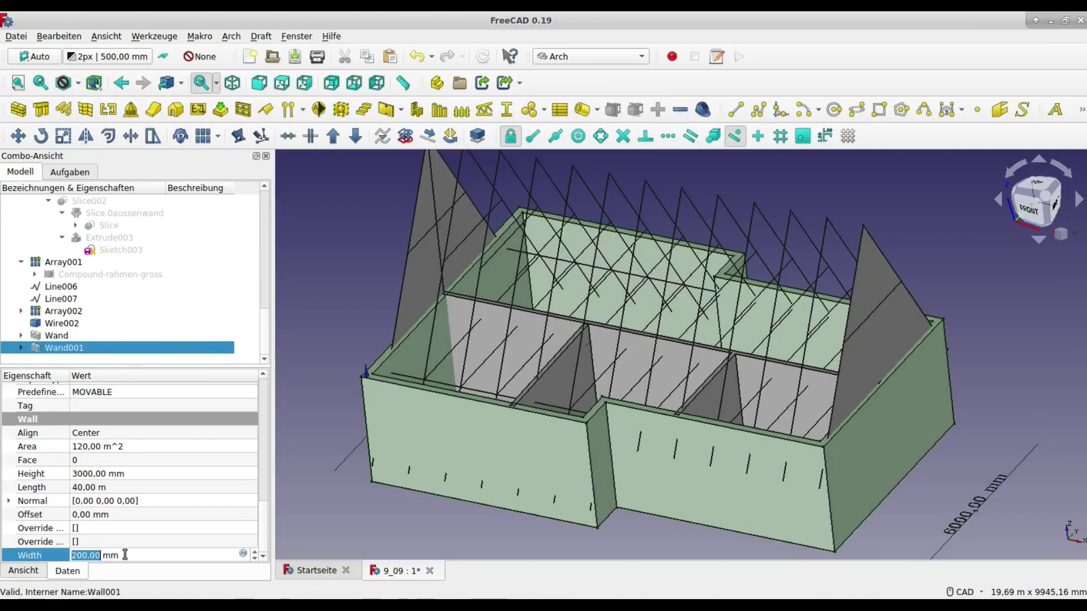
{"action": "type", "text": "24"}
{"action": "type", "text": "0"}
{"action": "left_click", "coordinate": [95, 473]}
{"action": "type", "text": "8"}
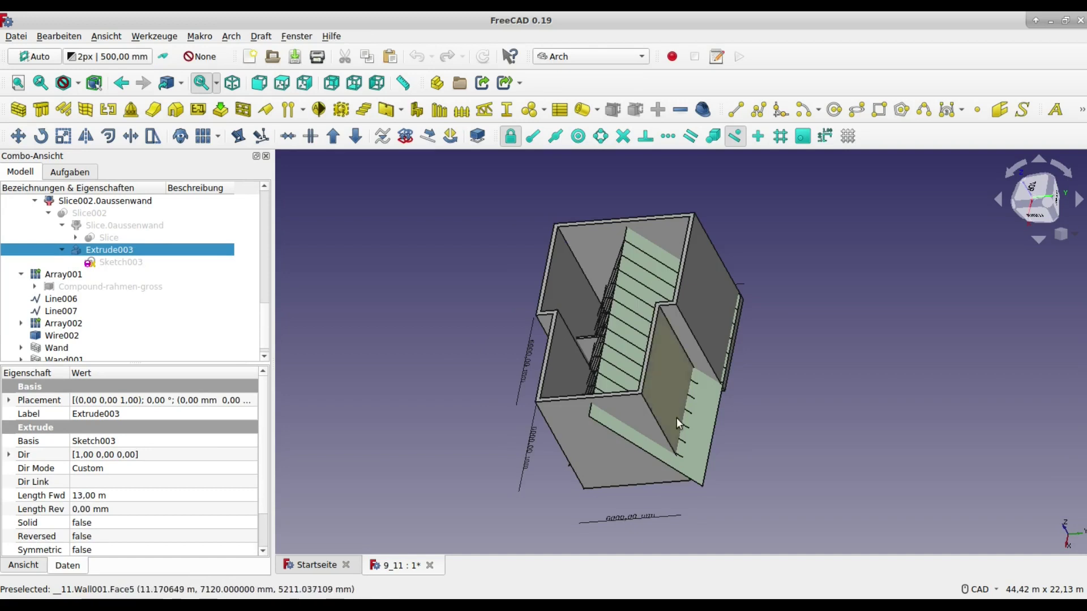
Draw a large circle on the wall face, set as the working plane, covering the wall
{"action": "left_click", "coordinate": [33, 56]}
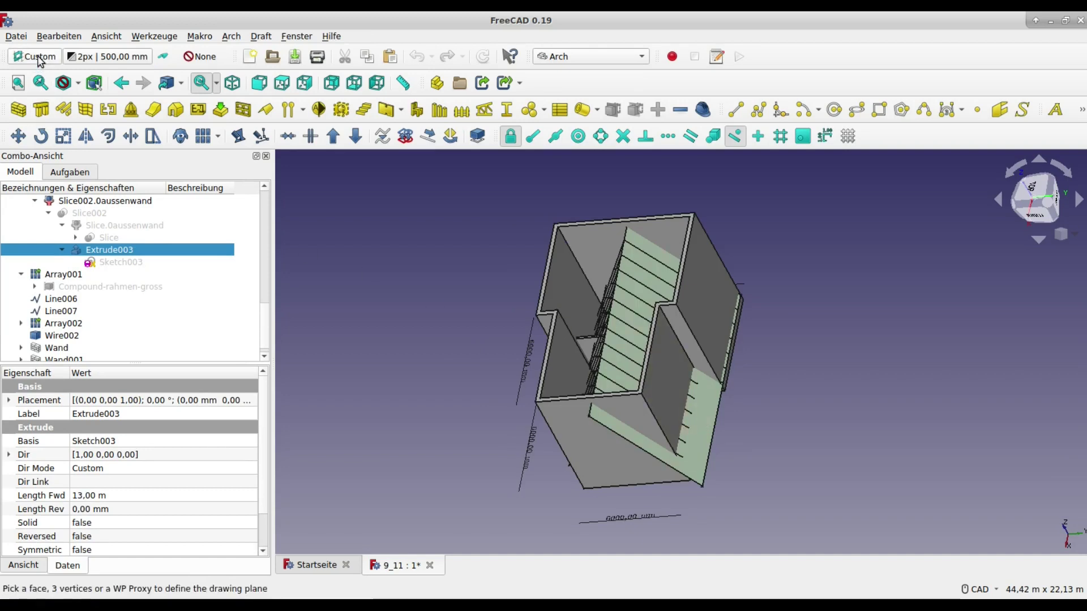
{"action": "left_click", "coordinate": [834, 111]}
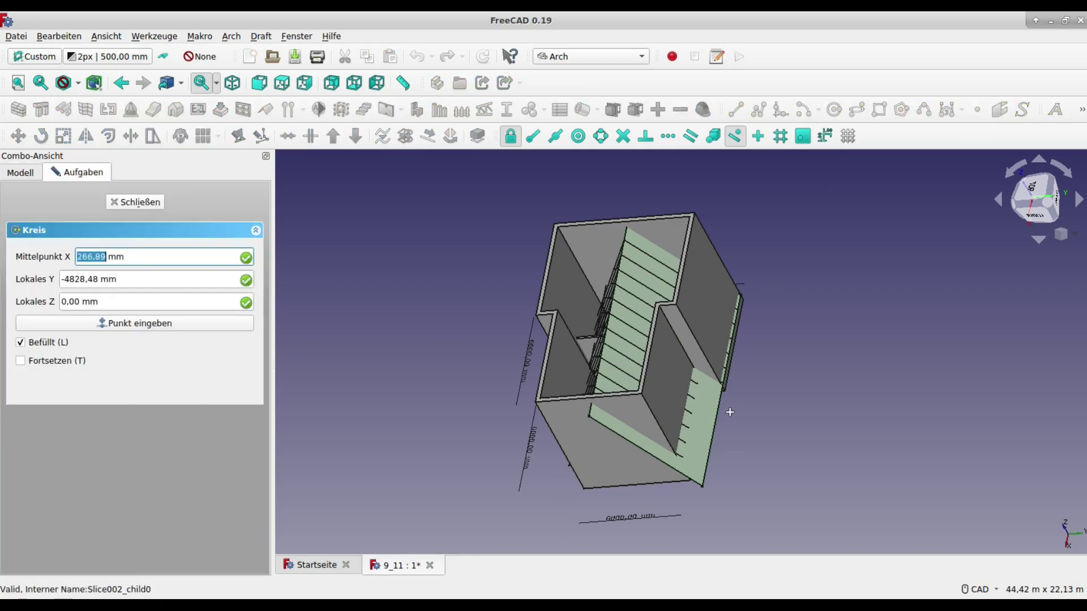
{"action": "left_click", "coordinate": [700, 398]}
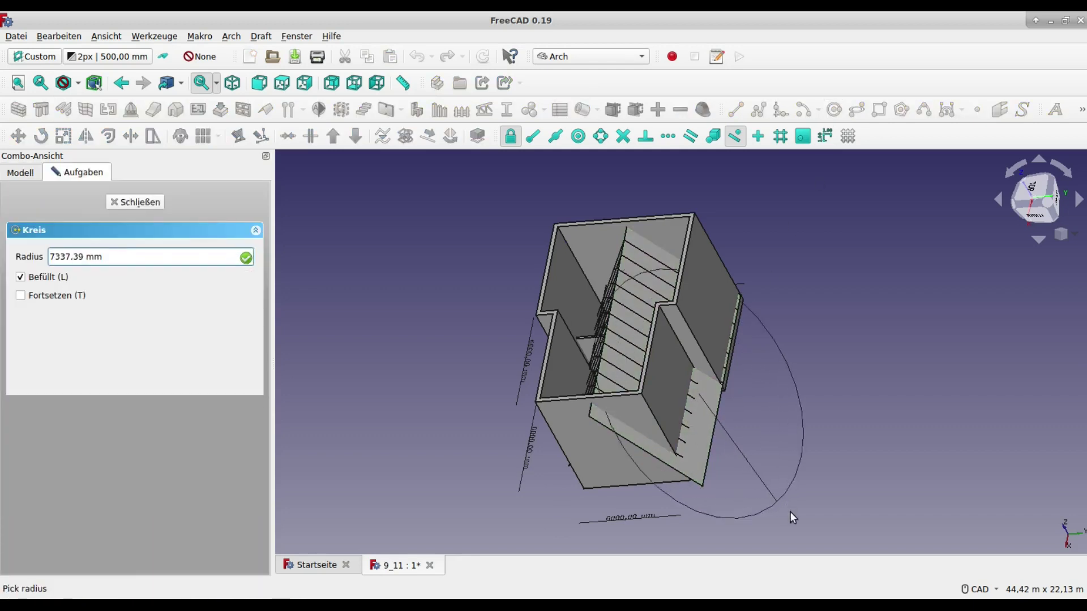
{"action": "left_click", "coordinate": [1024, 553]}
Slice Wand001 apart with the circle and delete the cut-off piece Slice003.1
{"action": "left_click", "coordinate": [101, 337]}
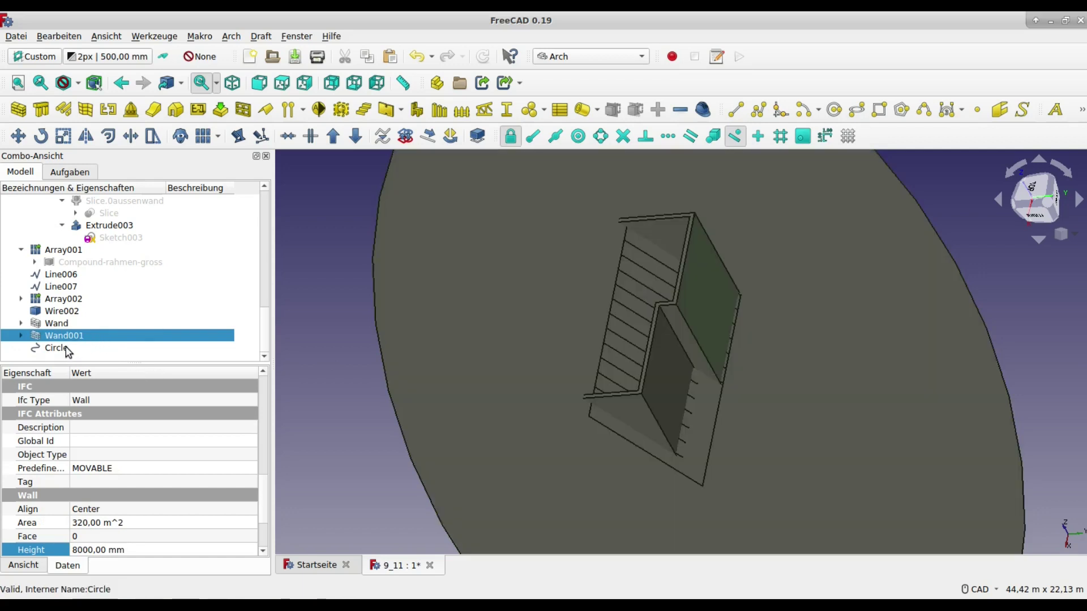
{"action": "left_click", "coordinate": [68, 350], "text": "ctrl"}
{"action": "left_click", "coordinate": [501, 308]}
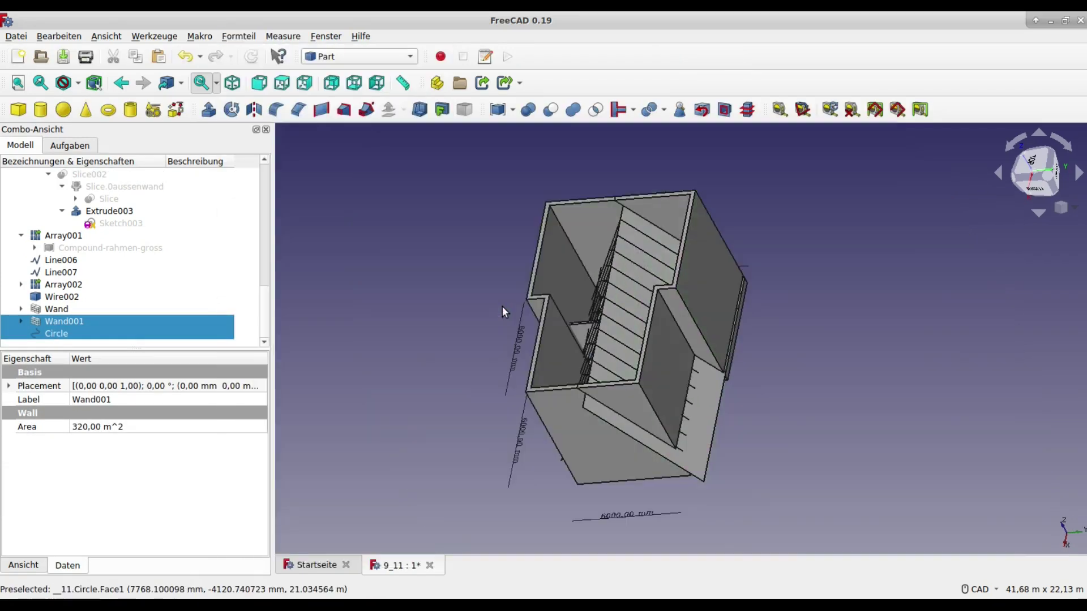
{"action": "left_click", "coordinate": [707, 295]}
{"action": "right_click", "coordinate": [707, 295]}
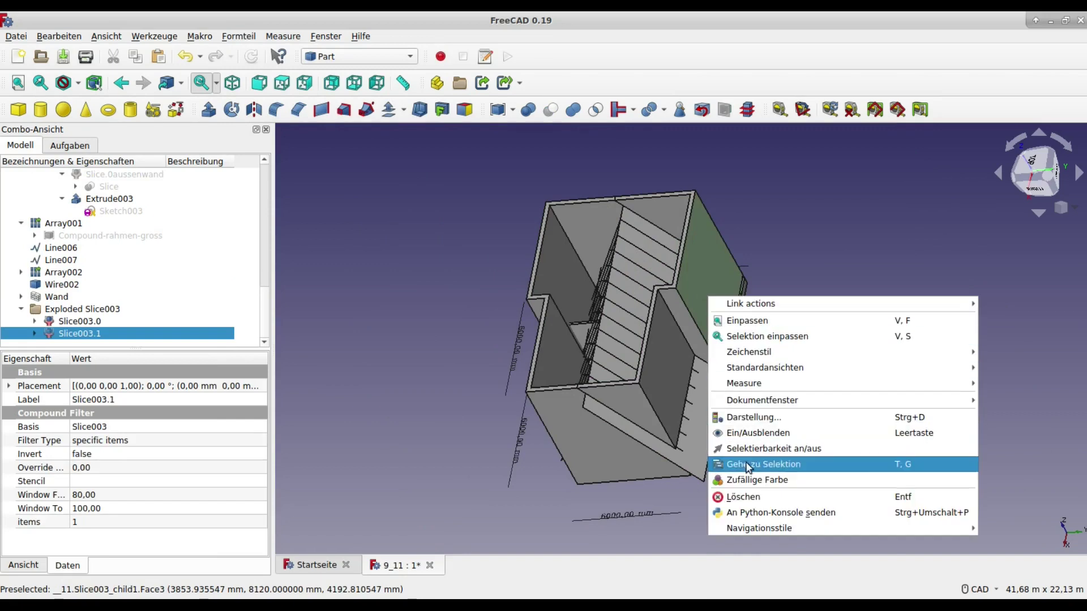
{"action": "left_click", "coordinate": [747, 496]}
Draw a filled circle, Circle001, on the wall face as working plane
{"action": "left_click", "coordinate": [111, 210]}
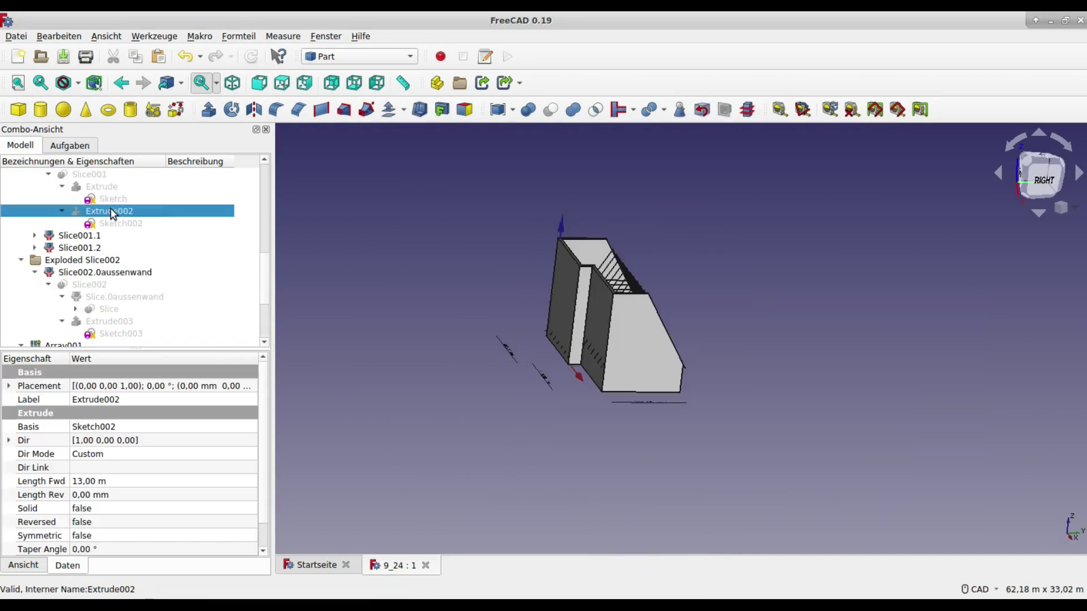
{"action": "left_click", "coordinate": [43, 59]}
{"action": "left_click", "coordinate": [834, 109]}
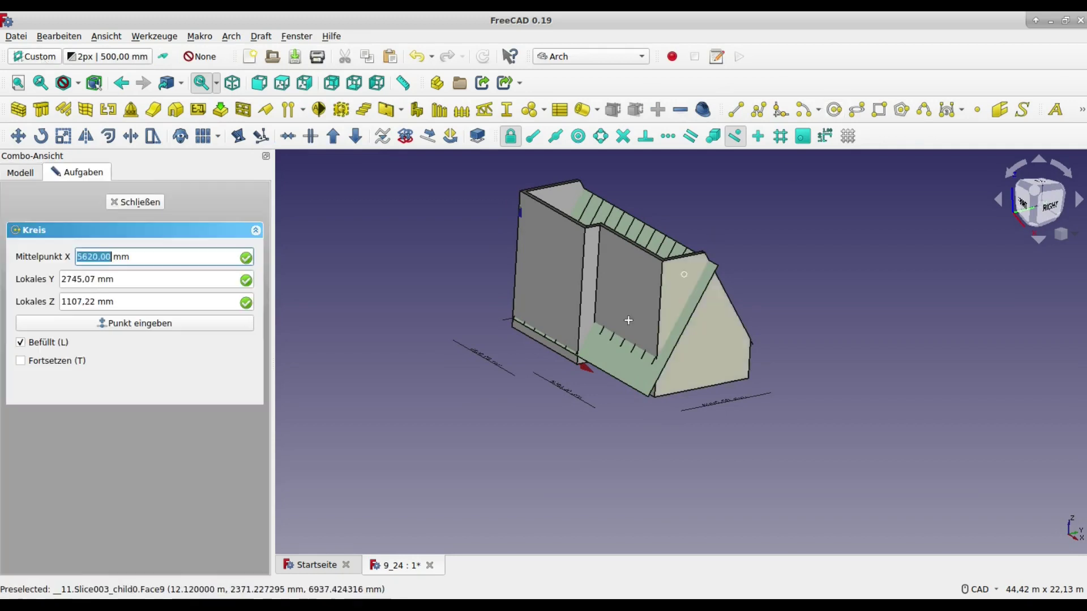
{"action": "left_click", "coordinate": [595, 346]}
{"action": "left_click", "coordinate": [784, 417]}
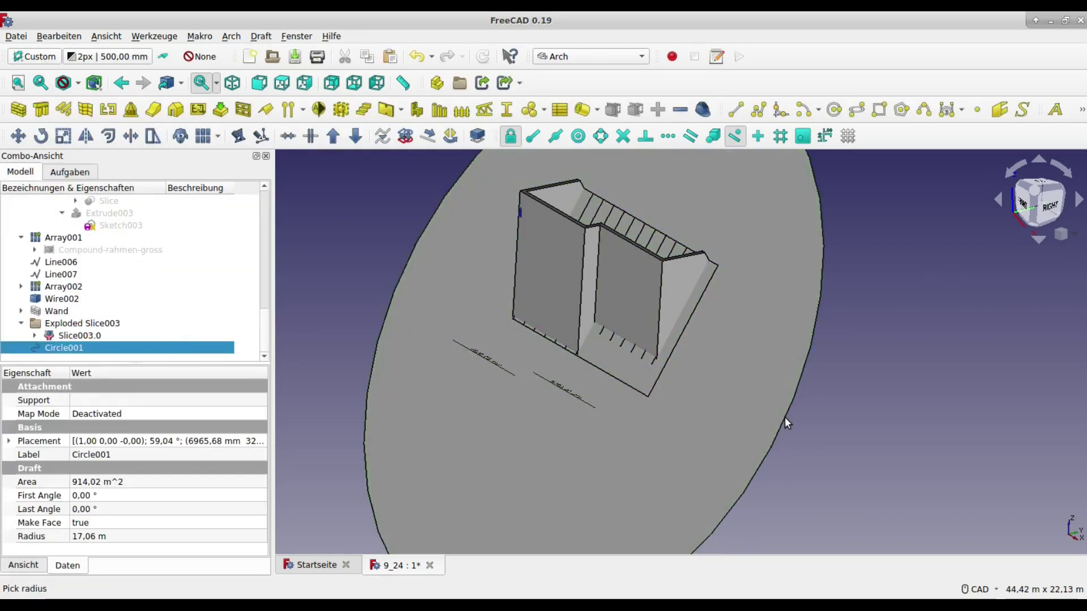
Slice Slice003.0 apart with Circle001 into Exploded Slice004 and select piece Slice004.1
{"action": "left_click", "coordinate": [560, 288]}
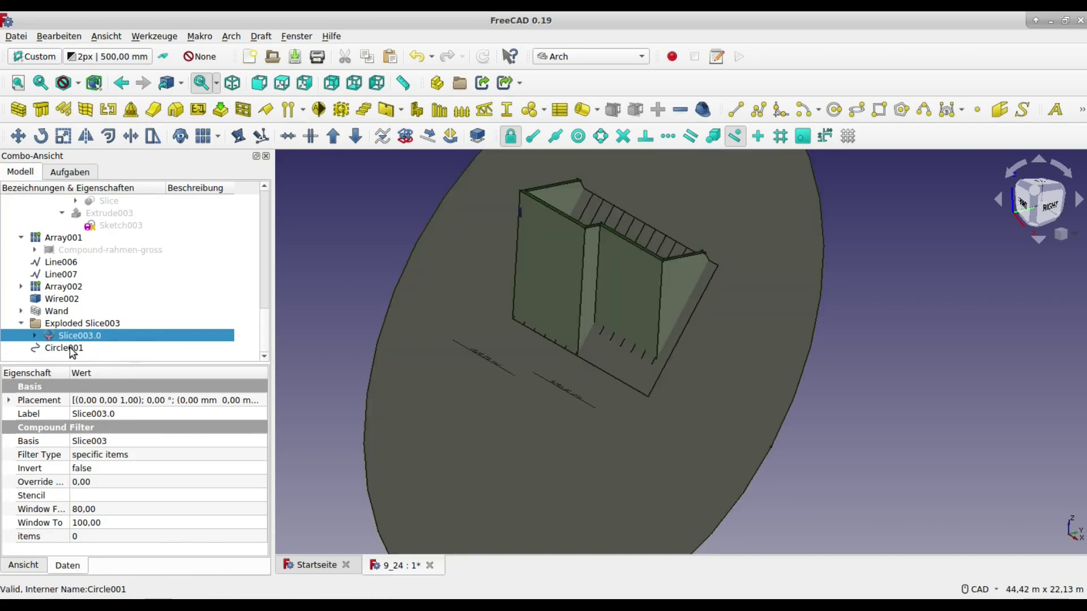
{"action": "left_click", "coordinate": [68, 349], "text": "ctrl"}
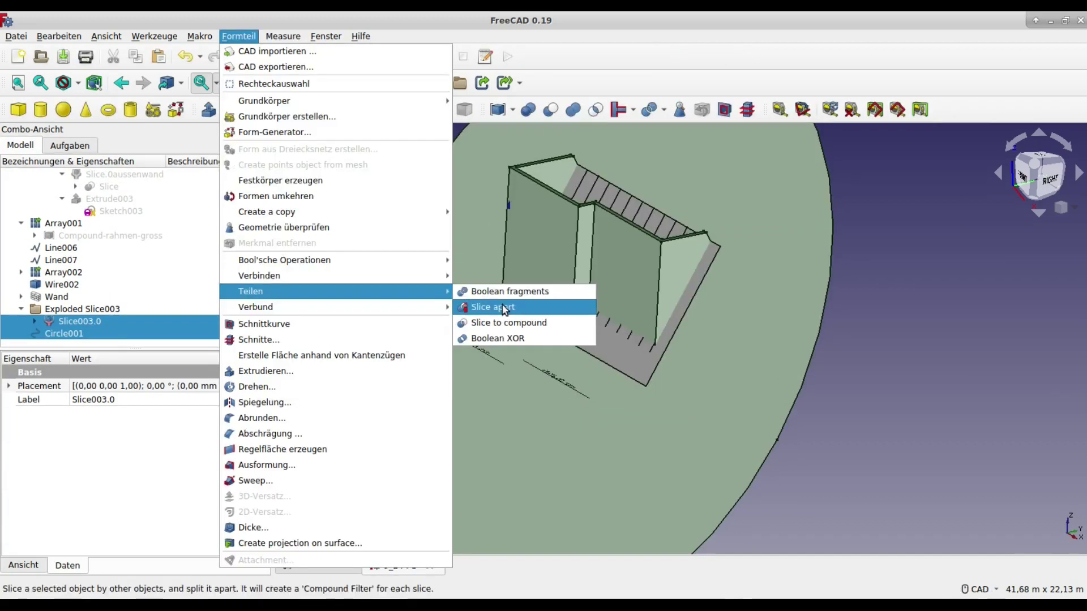
{"action": "left_click", "coordinate": [501, 304]}
{"action": "left_click", "coordinate": [538, 259]}
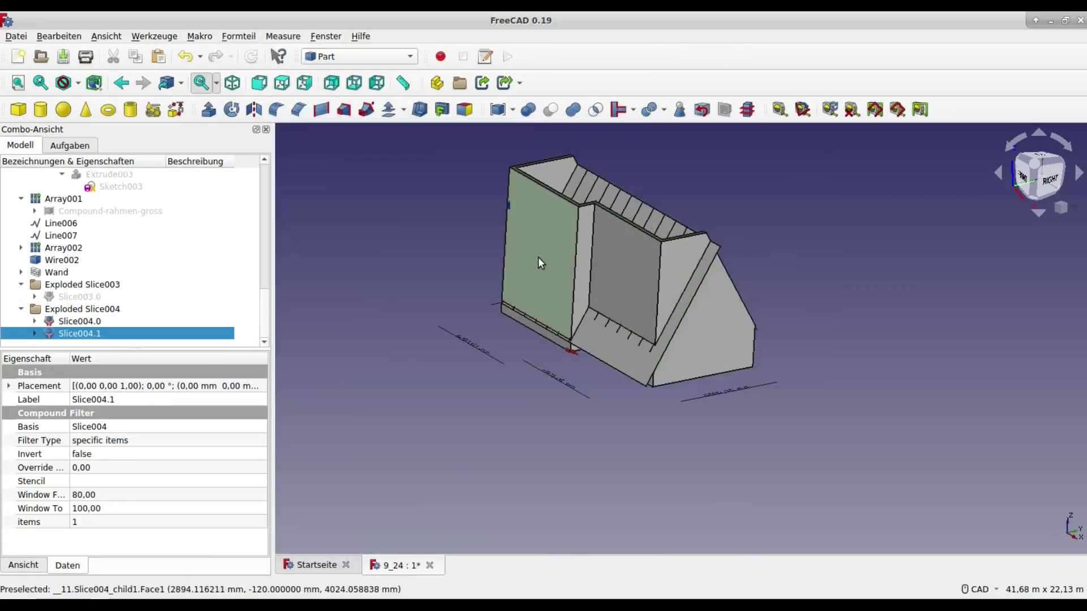
{"action": "right_click", "coordinate": [539, 260]}
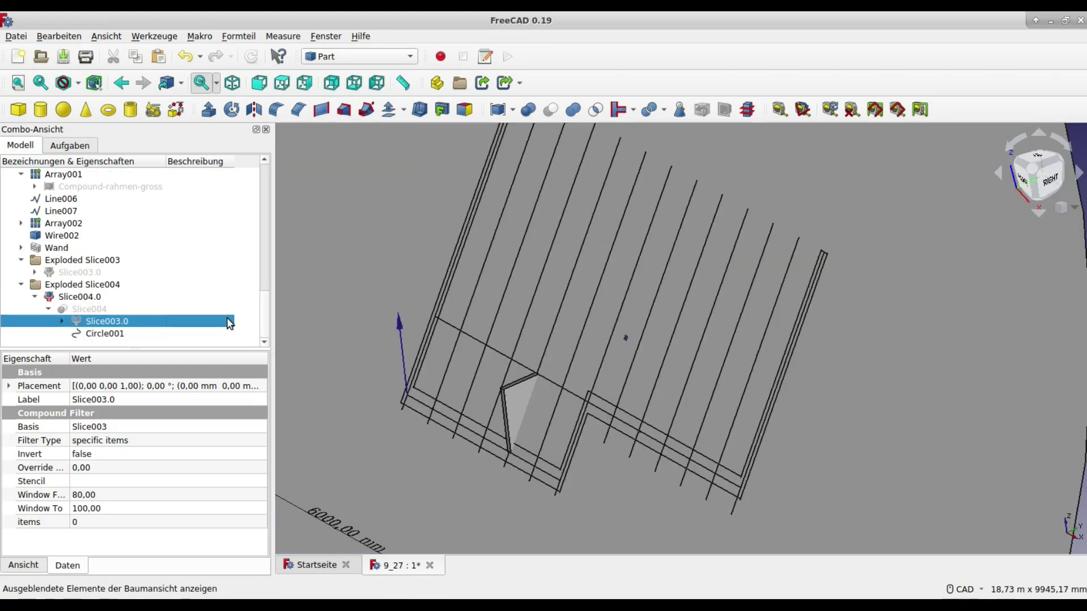
Slice Wand apart with Circle001 into Exploded Slice005 and delete piece Slice005.2
{"action": "left_click", "coordinate": [192, 335]}
{"action": "left_click", "coordinate": [520, 398], "text": "ctrl"}
{"action": "left_click", "coordinate": [238, 36]}
{"action": "left_click", "coordinate": [489, 307]}
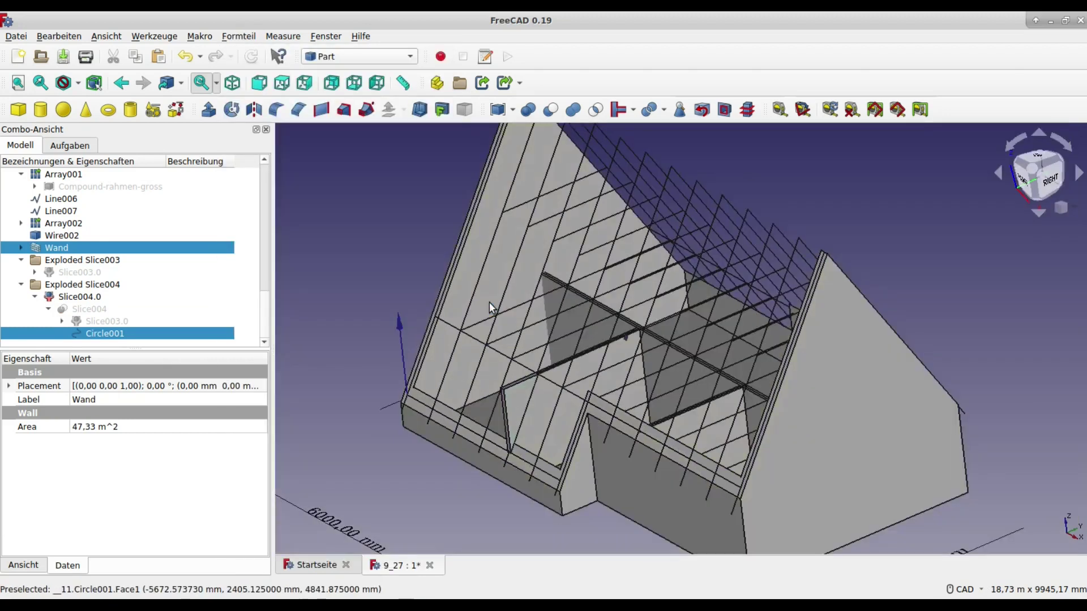
{"action": "left_click", "coordinate": [517, 401]}
{"action": "right_click", "coordinate": [517, 400]}
{"action": "left_click", "coordinate": [552, 362]}
Switch to perspective view and orbit to inspect the sliced walls
{"action": "left_click", "coordinate": [106, 36]}
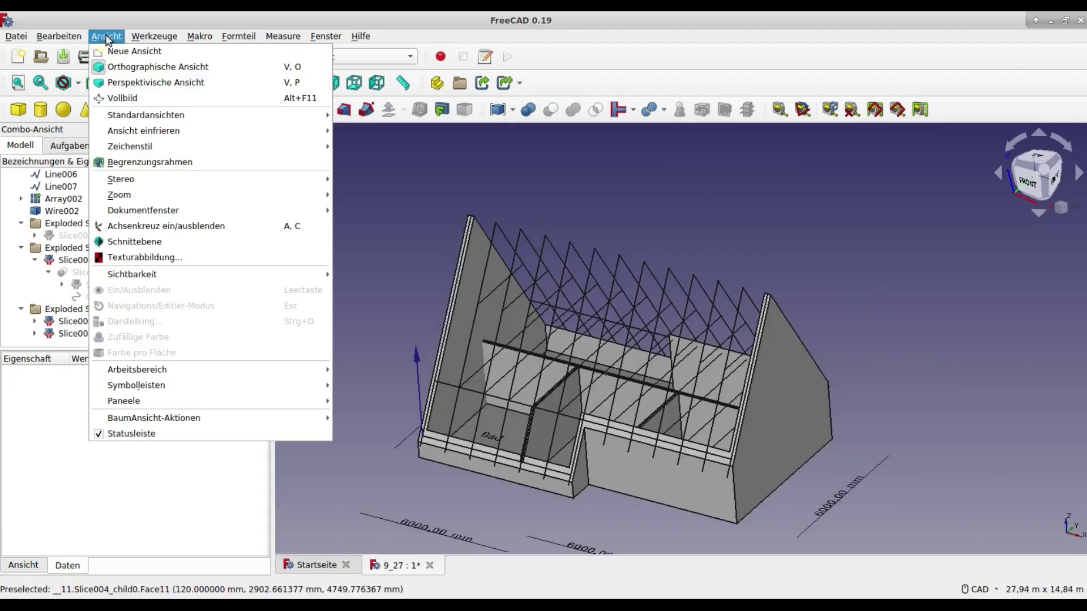
{"action": "left_click", "coordinate": [124, 77]}
{"action": "scroll", "coordinate": [589, 452], "scroll_direction": "up", "scroll_amount": 3}
{"action": "mouse_move", "coordinate": [587, 450]}
{"action": "middle_mouse_down"}
{"action": "mouse_move", "coordinate": [613, 478]}
{"action": "mouse_move", "coordinate": [703, 461]}
{"action": "middle_mouse_up"}
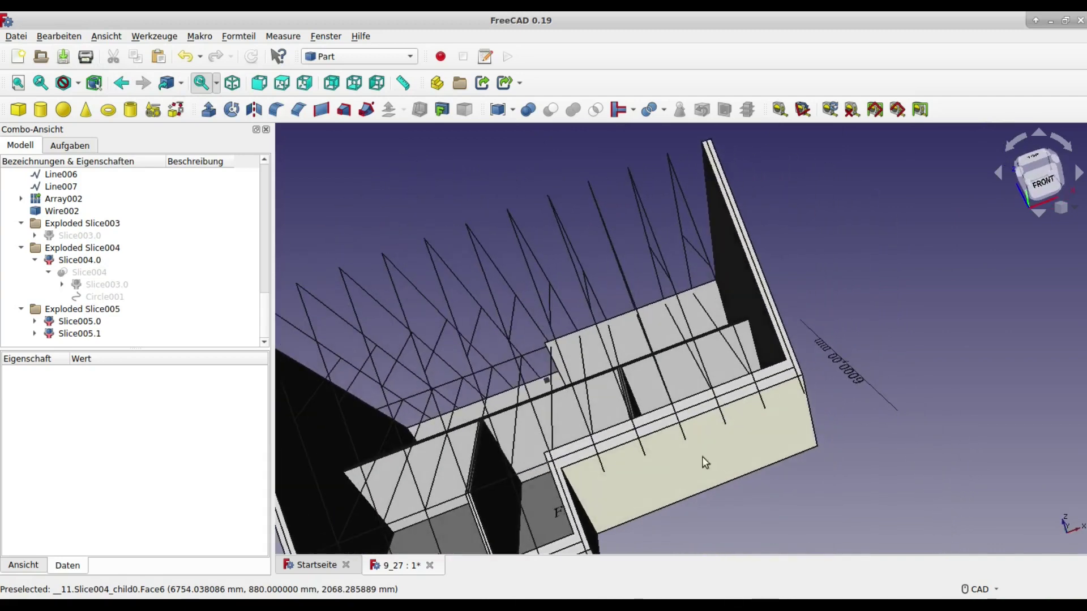